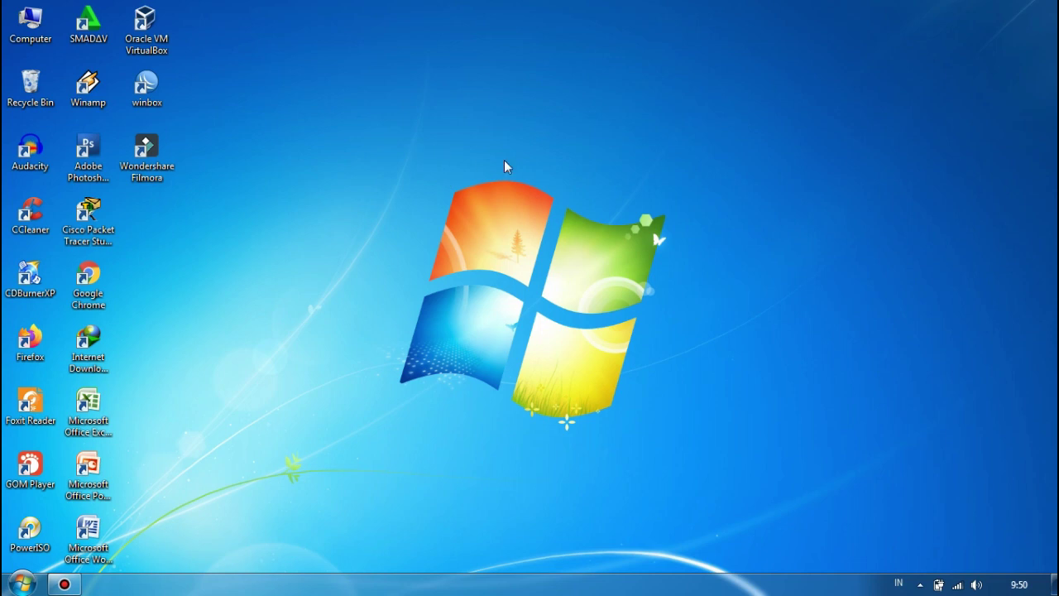
Launch VirtualBox Manager, which lists the powered-off Windows 7 machine.
{"action": "double_click", "coordinate": [165, 43]}
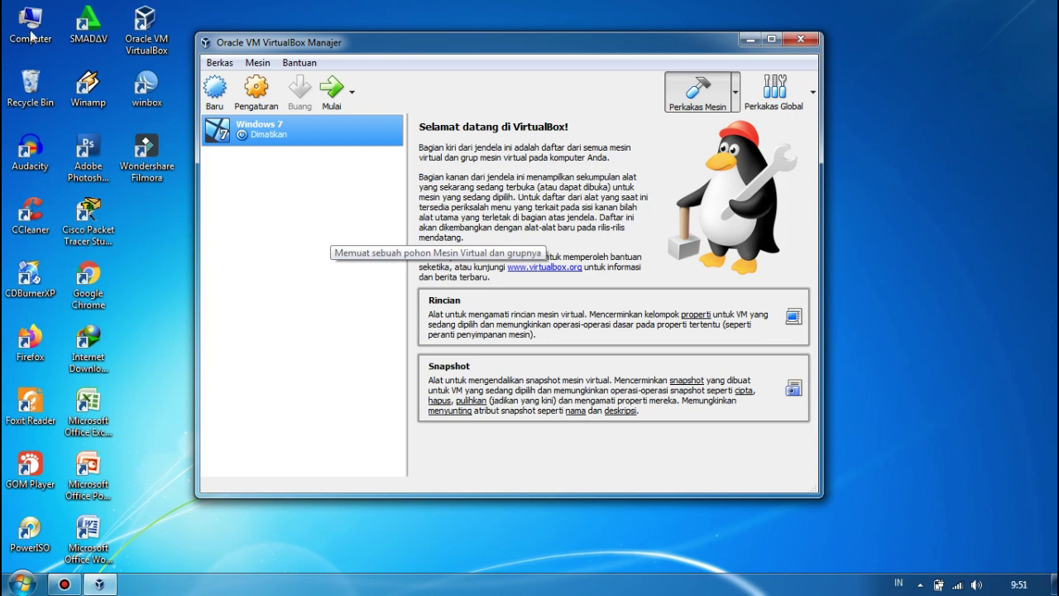
Start a new virtual machine named Mikrotik, type Linux, version Other Linux (32-bit).
{"action": "left_click", "coordinate": [217, 90]}
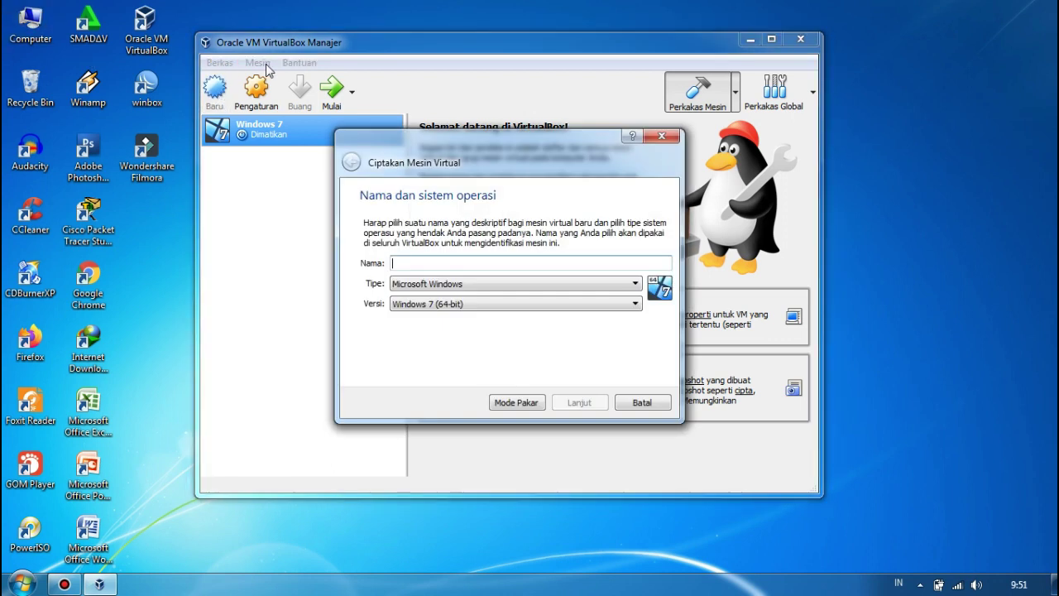
{"action": "type", "text": "M"}
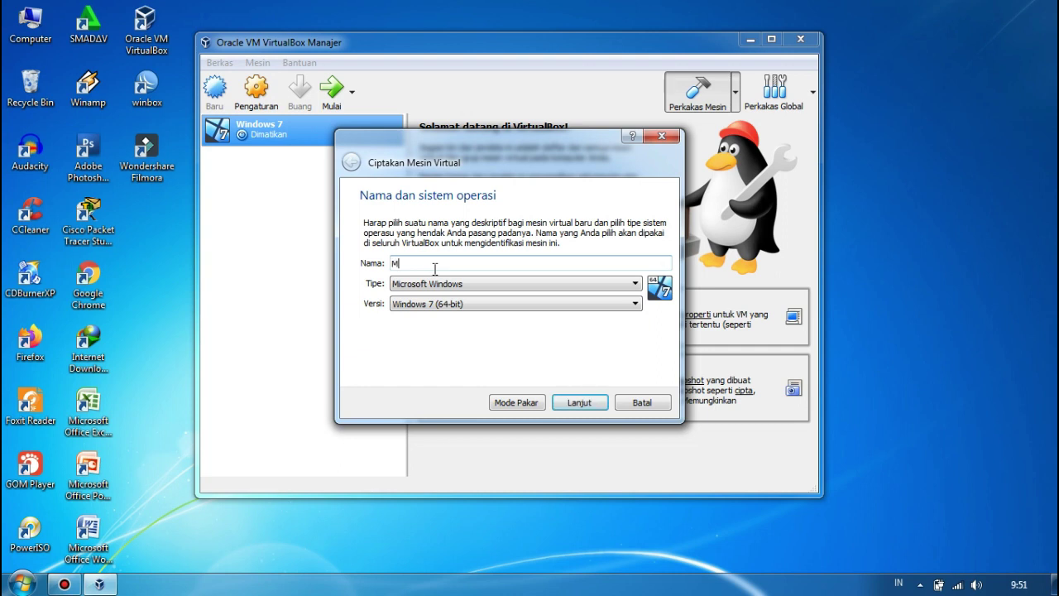
{"action": "type", "text": "ikrotik"}
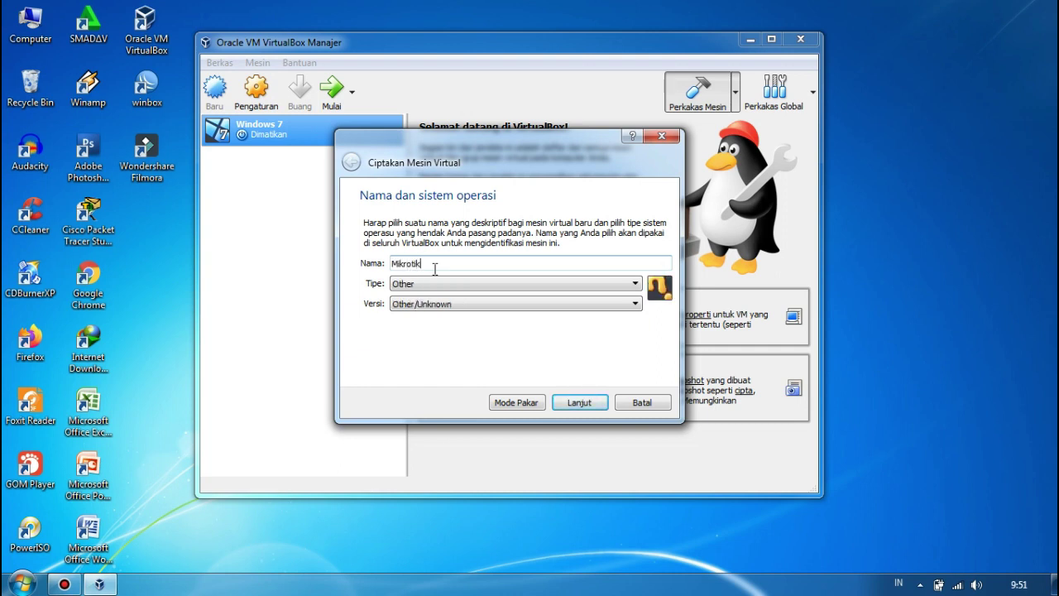
{"action": "left_click", "coordinate": [433, 283]}
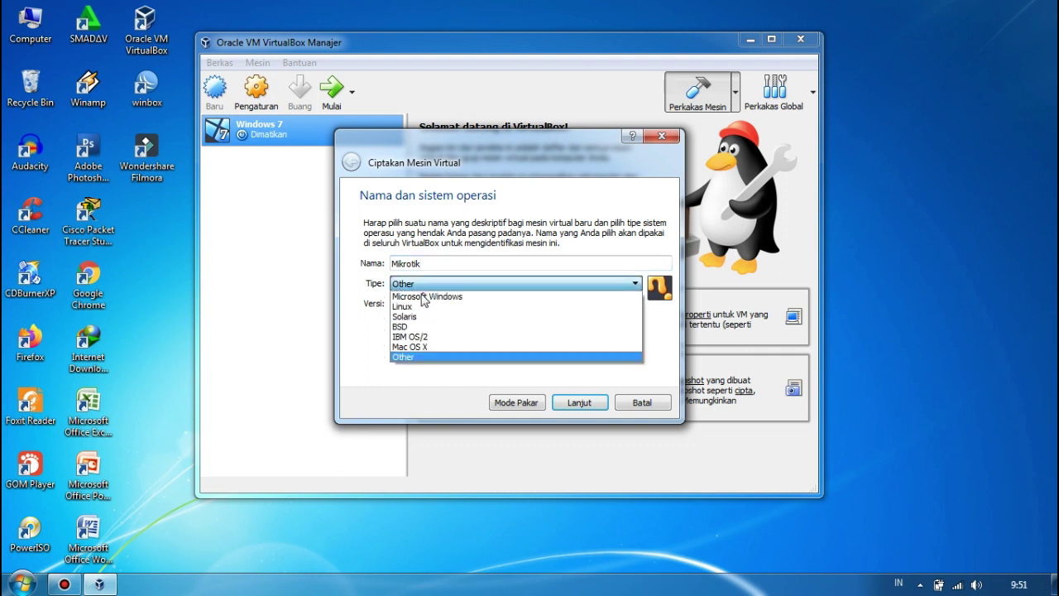
{"action": "left_click", "coordinate": [418, 307]}
{"action": "left_click", "coordinate": [420, 305]}
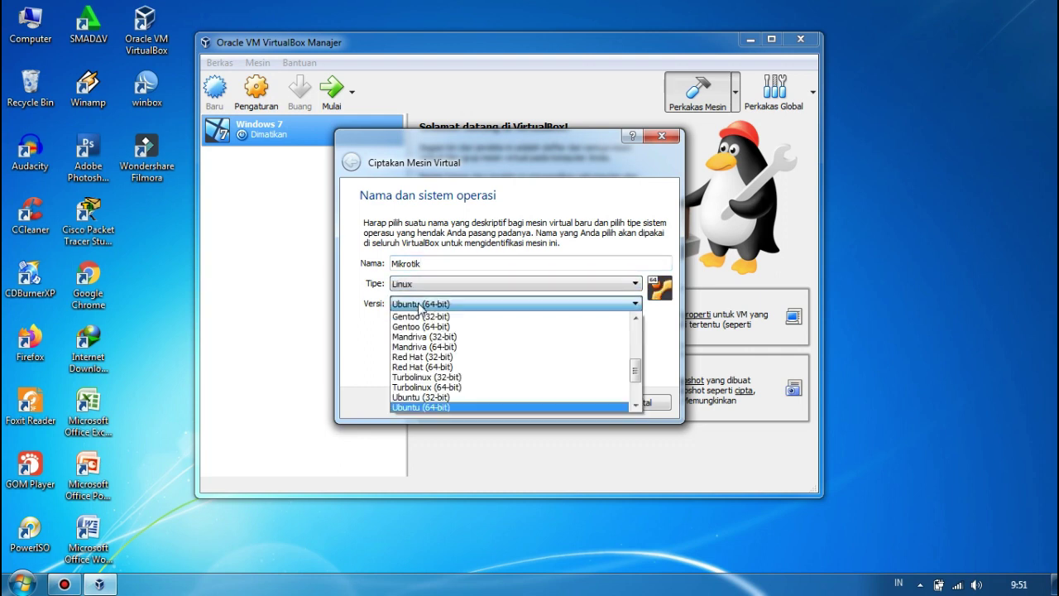
{"action": "left_click_drag", "start_coordinate": [636, 363], "coordinate": [638, 392]}
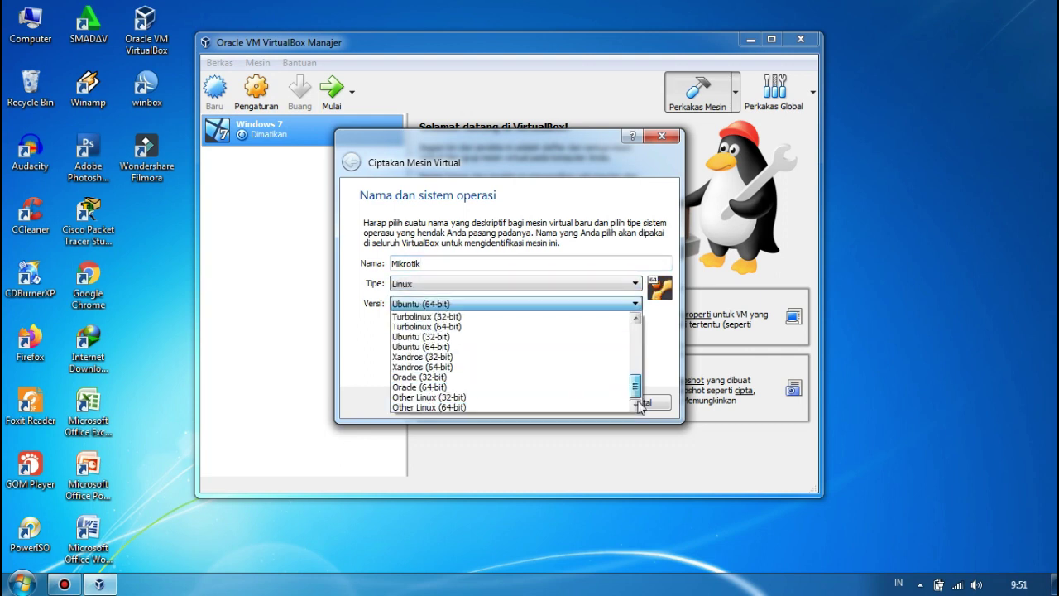
{"action": "left_click", "coordinate": [517, 397]}
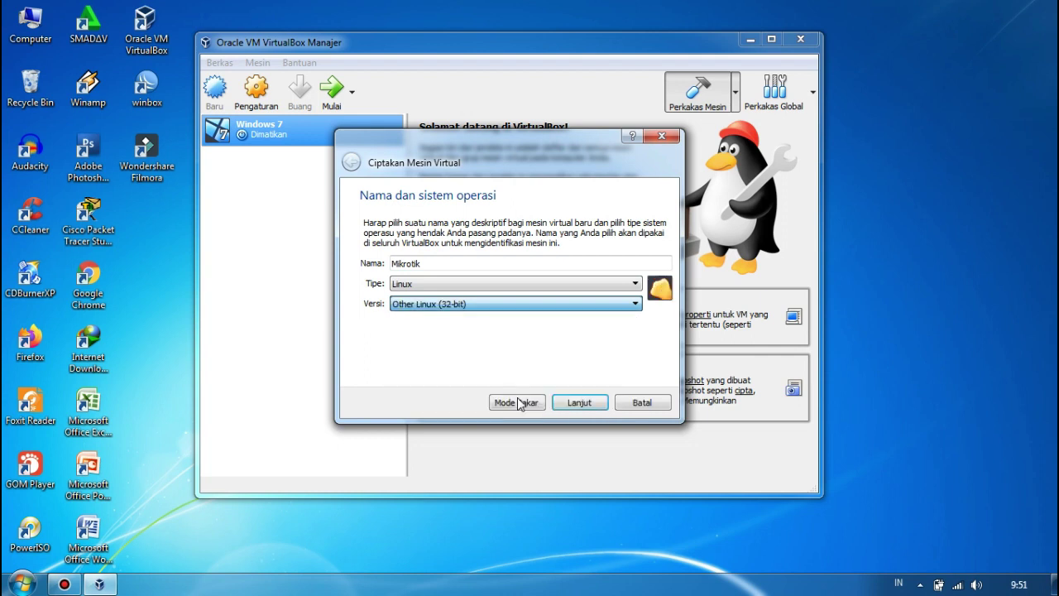
Keep the default memory and create a new 8 GB VDI virtual hard disk.
{"action": "left_click", "coordinate": [580, 409]}
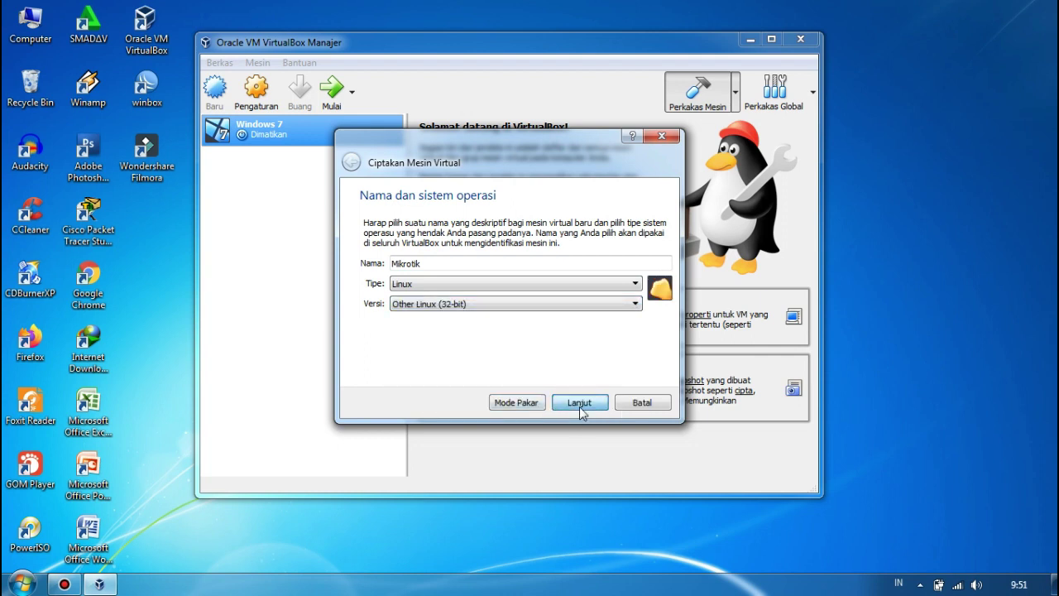
{"action": "left_click", "coordinate": [590, 405]}
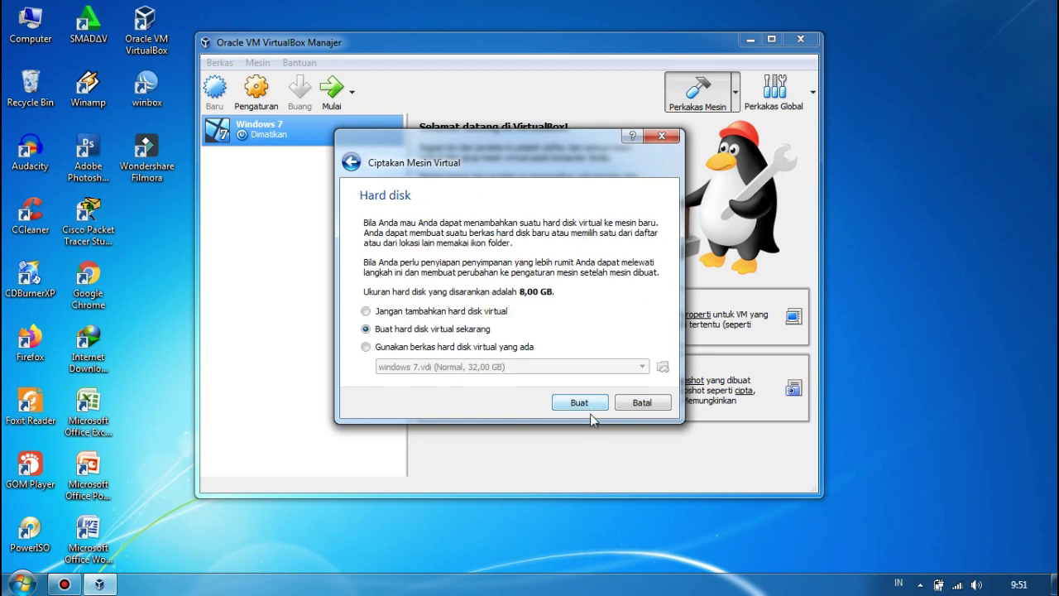
{"action": "left_click", "coordinate": [588, 407]}
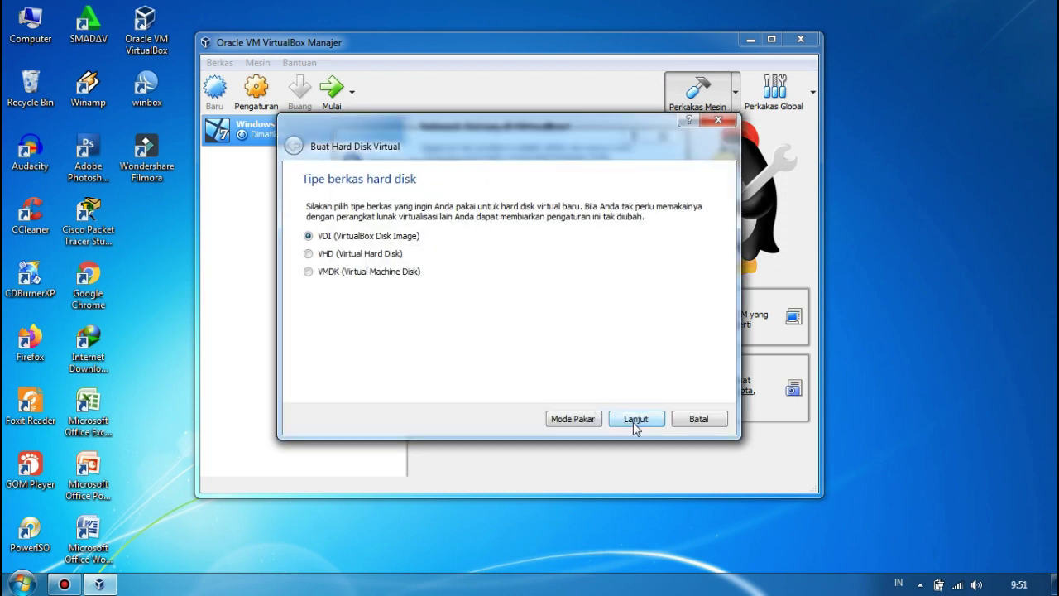
{"action": "left_click", "coordinate": [635, 420]}
{"action": "left_click", "coordinate": [634, 419]}
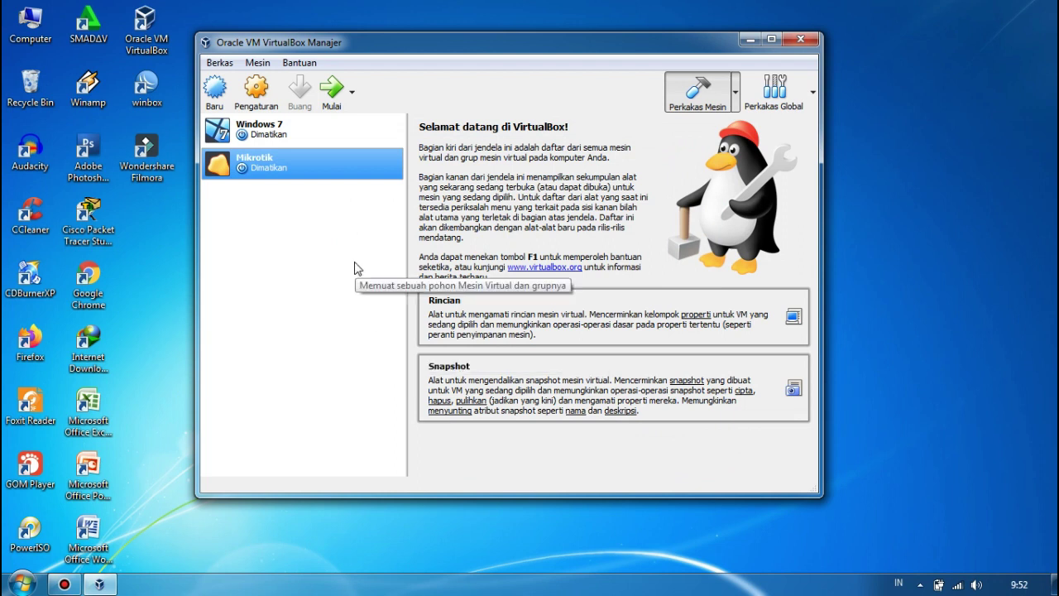
Open the Mikrotik machine's settings on the Jaringan (network) page.
{"action": "left_click", "coordinate": [259, 111]}
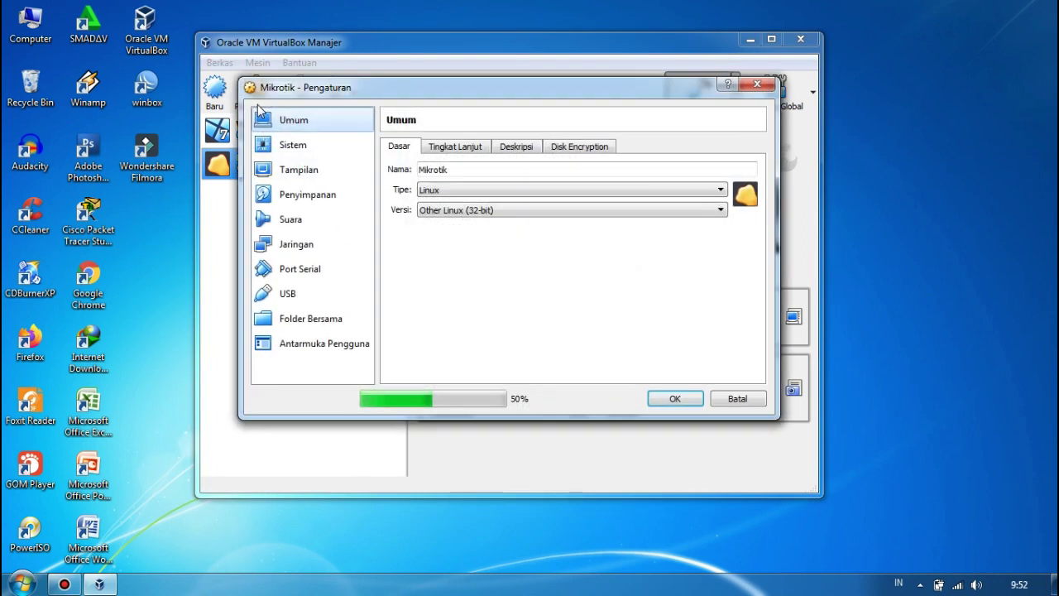
{"action": "left_click", "coordinate": [303, 244]}
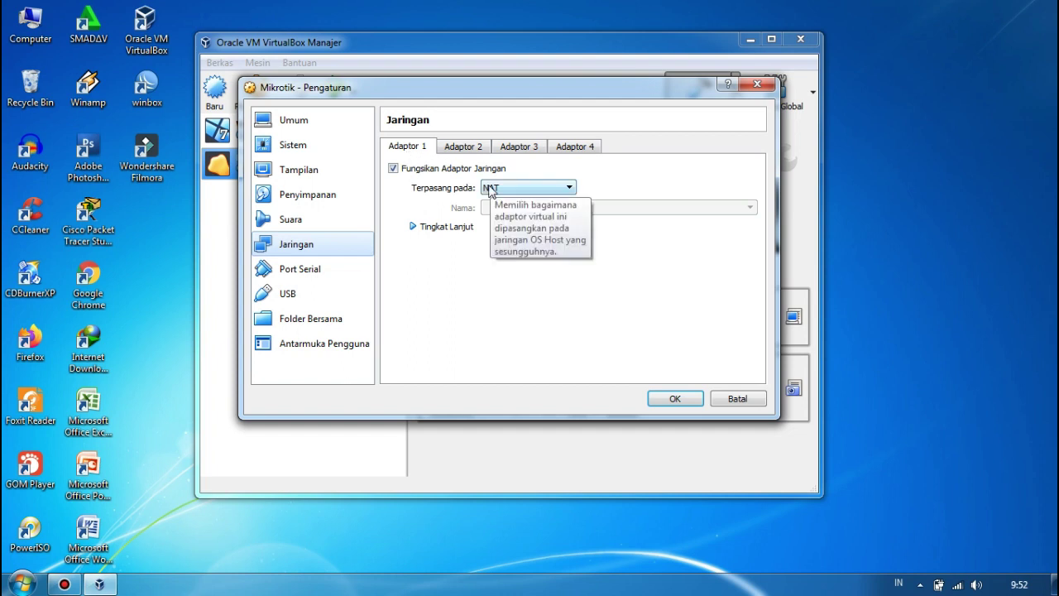
Attach Adaptor 1 to Adaptor Hanya-host, and enable Adaptor 2 attached to NAT.
{"action": "left_click", "coordinate": [489, 189]}
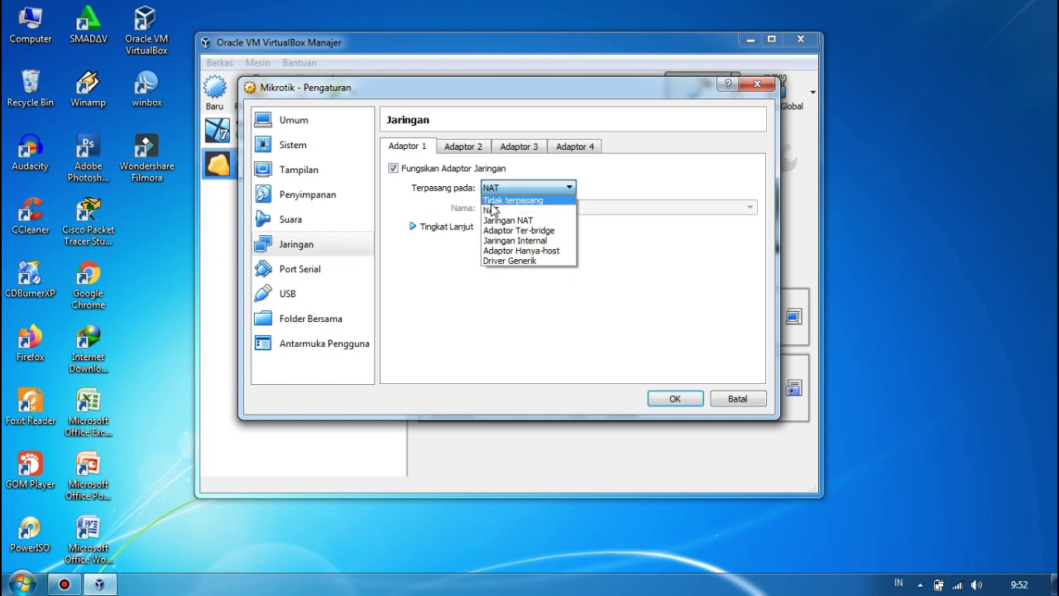
{"action": "left_click", "coordinate": [512, 251]}
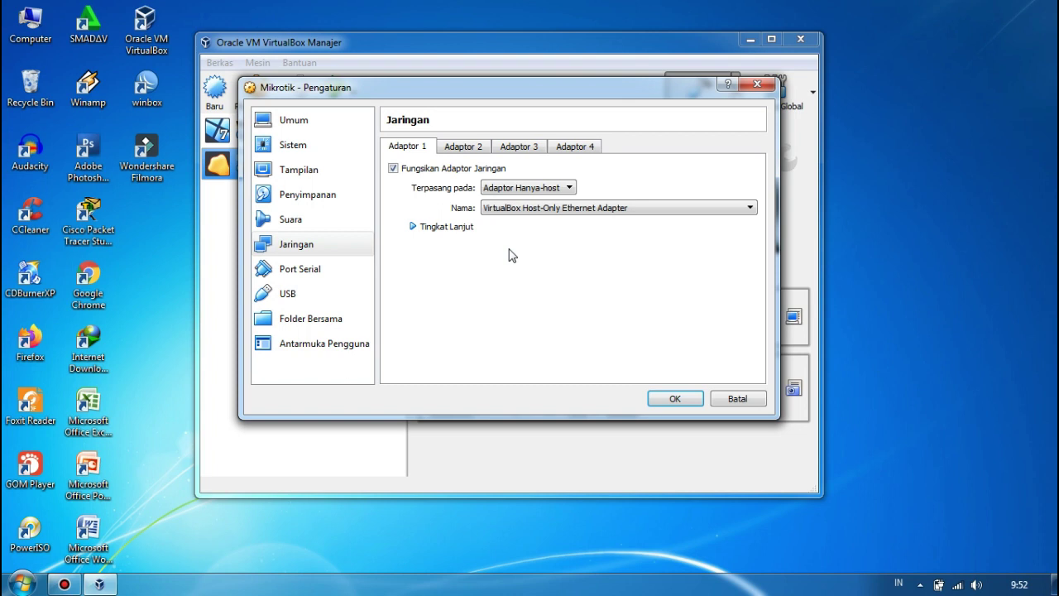
{"action": "left_click", "coordinate": [464, 147]}
{"action": "left_click", "coordinate": [393, 168]}
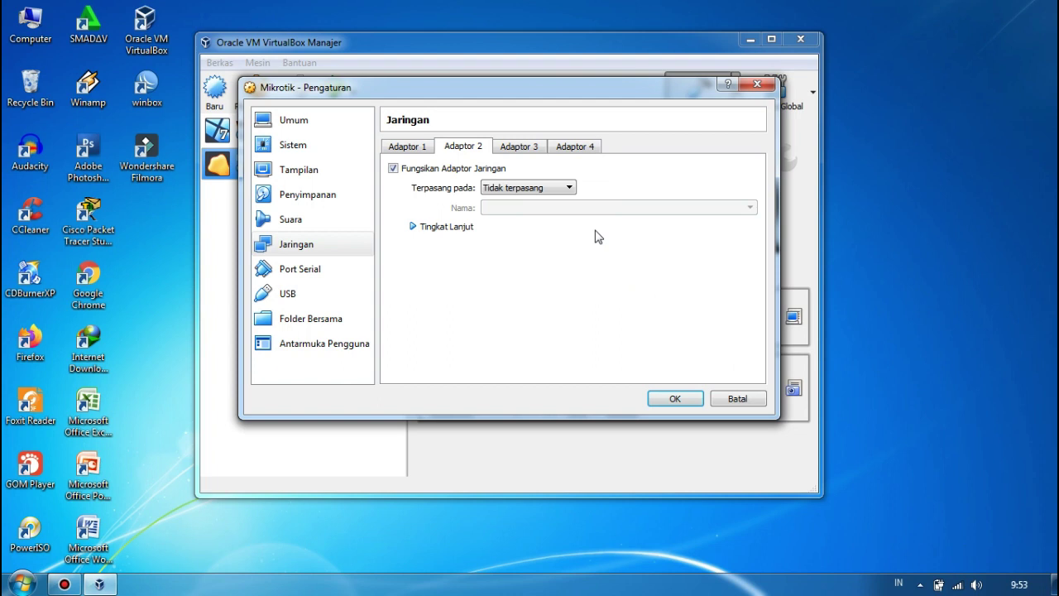
{"action": "left_click", "coordinate": [533, 187]}
{"action": "left_click", "coordinate": [520, 212]}
Save the Mikrotik network settings with OK and start the machine with Mulai.
{"action": "left_click", "coordinate": [674, 400]}
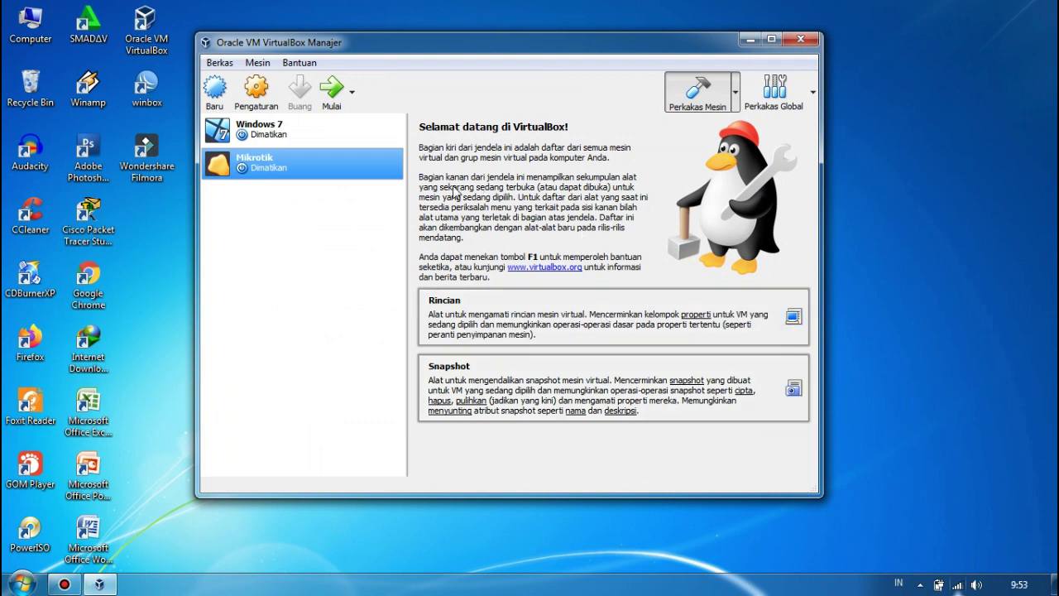
{"action": "left_click", "coordinate": [337, 101]}
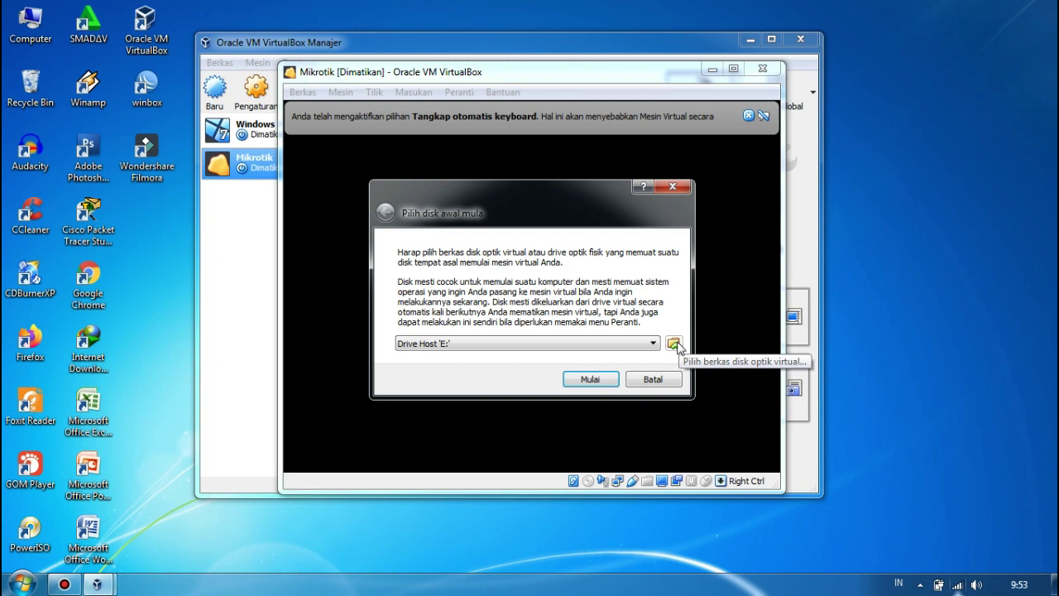
Choose Mikrotik 6.29.1.iso from D:\FIRST.COM\Mikrotik as the startup disk and boot it.
{"action": "left_click", "coordinate": [674, 344]}
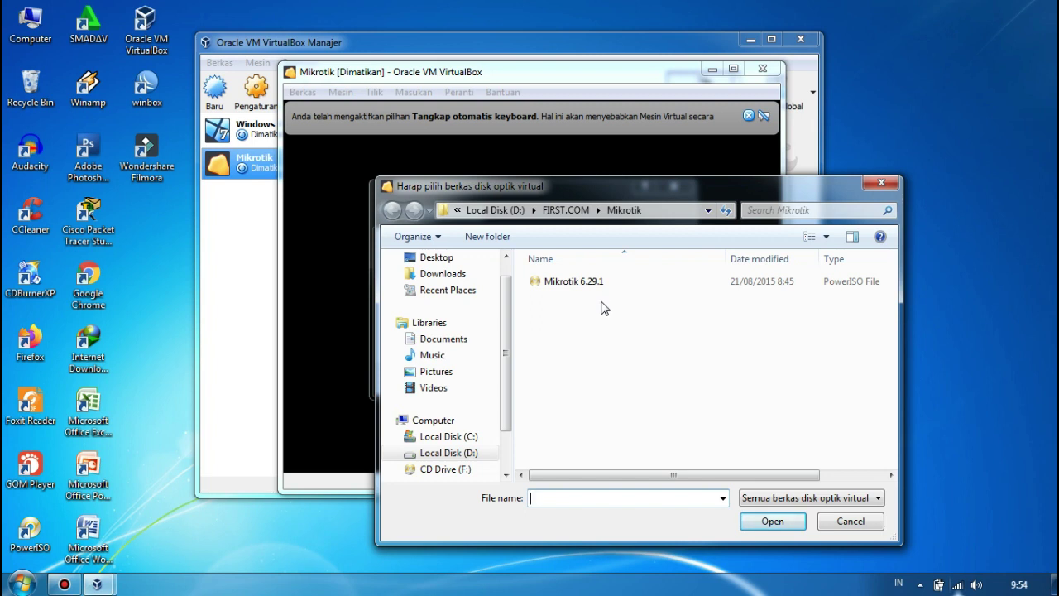
{"action": "left_click", "coordinate": [666, 291]}
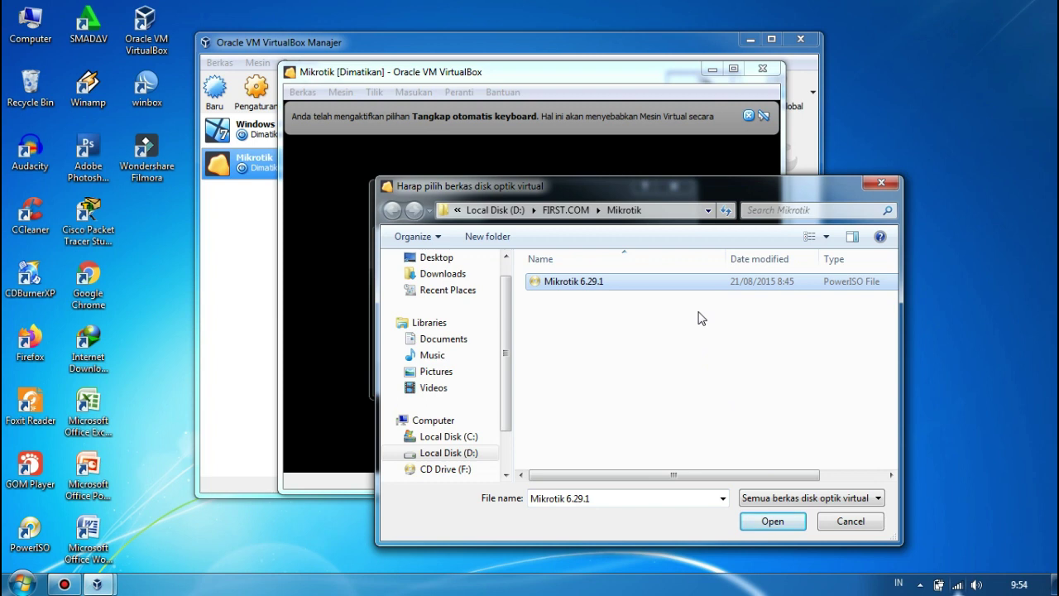
{"action": "left_click", "coordinate": [649, 288]}
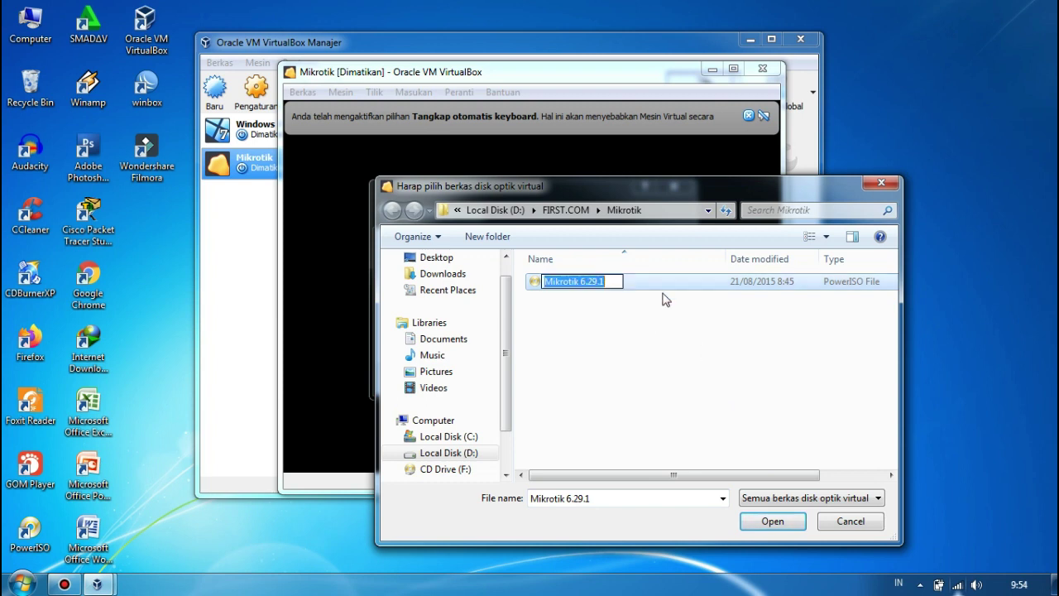
{"action": "left_click", "coordinate": [676, 291]}
{"action": "left_click", "coordinate": [794, 522]}
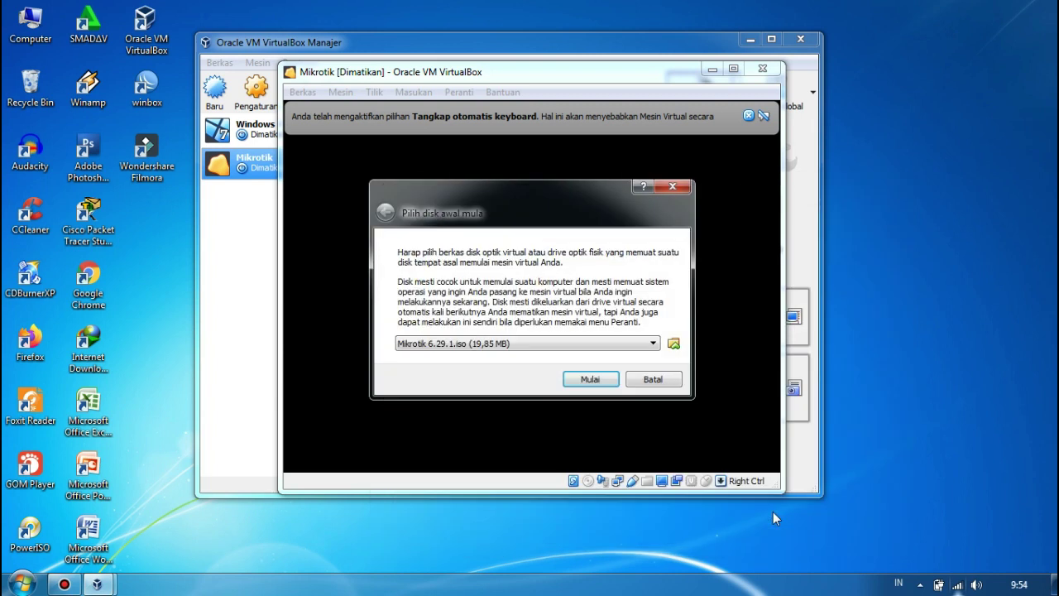
{"action": "left_click", "coordinate": [605, 378]}
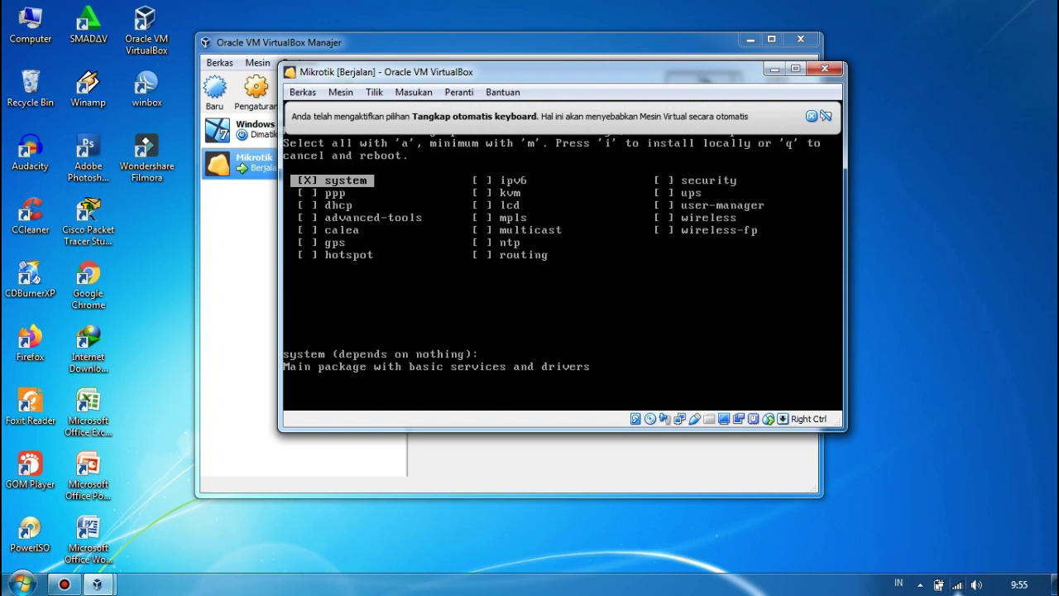
Select all RouterOS packages with 'a', install them with 'i', and confirm with y.
{"action": "left_click", "coordinate": [821, 117]}
{"action": "key", "text": "a"}
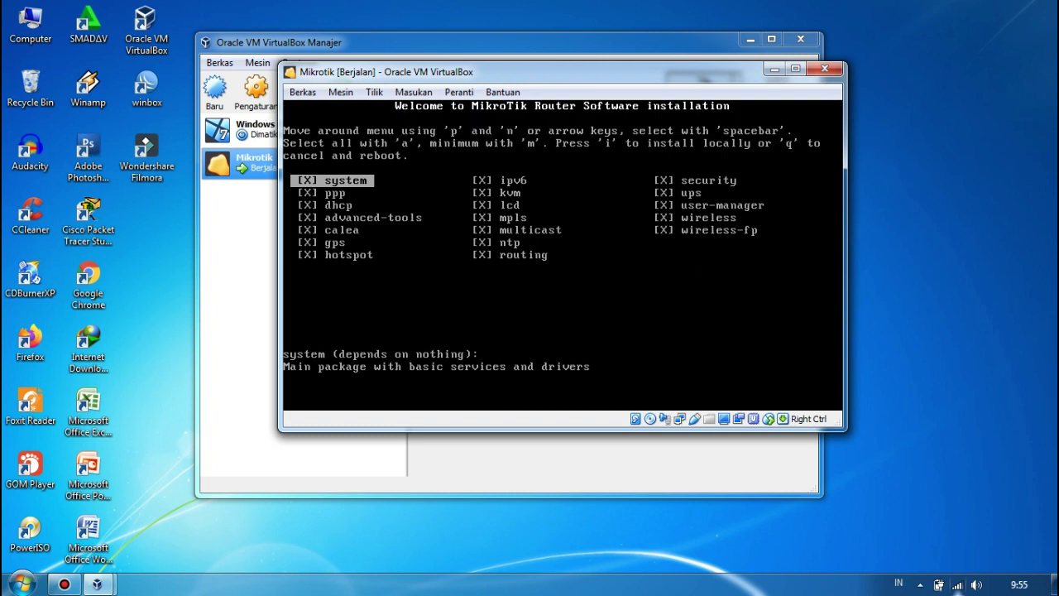
{"action": "key", "text": "i"}
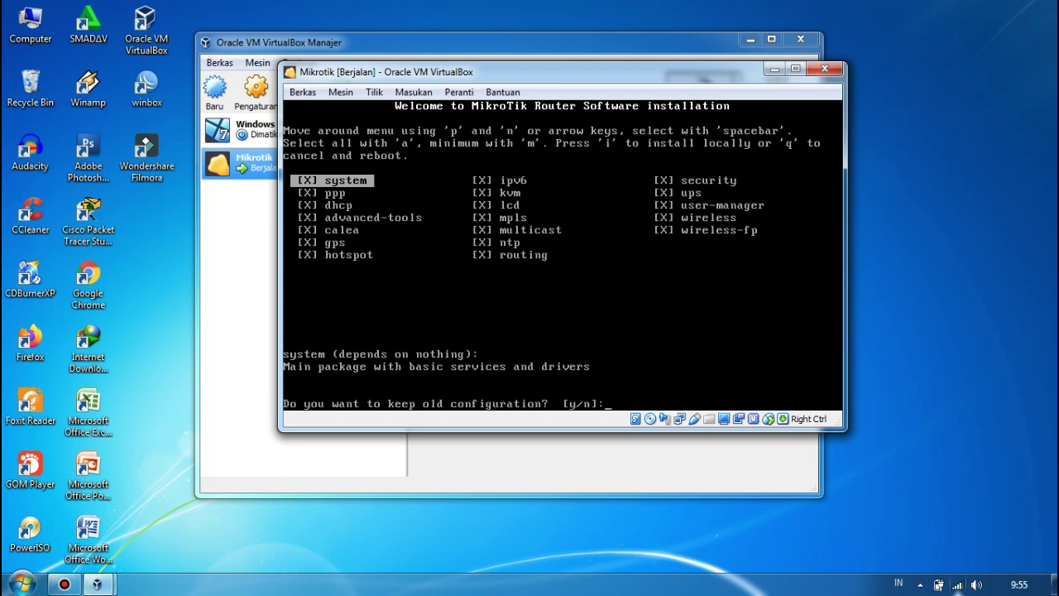
{"action": "type", "text": "y/n]:"}
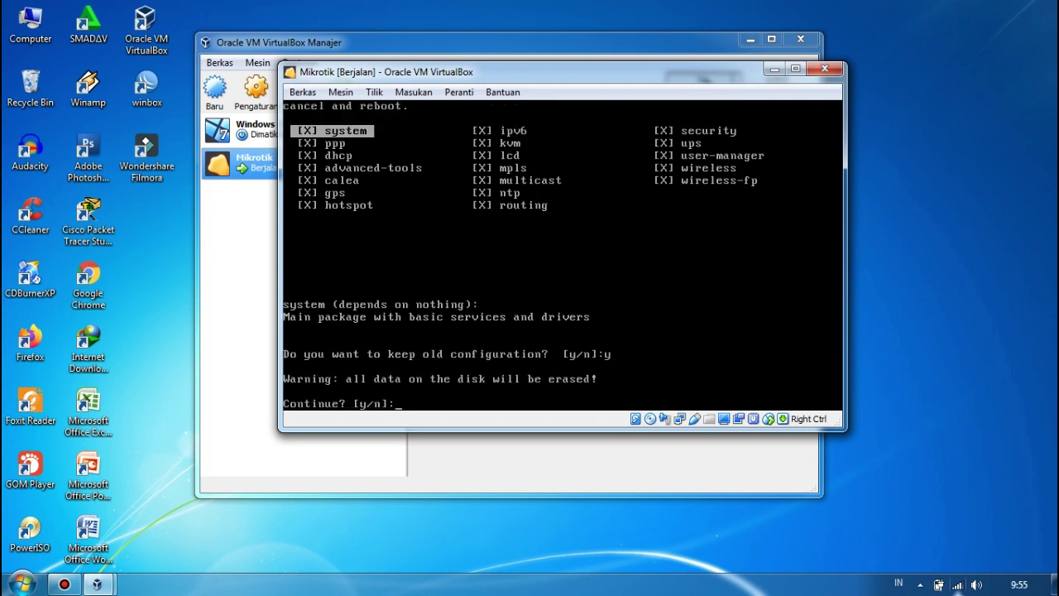
{"action": "type", "text": "y"}
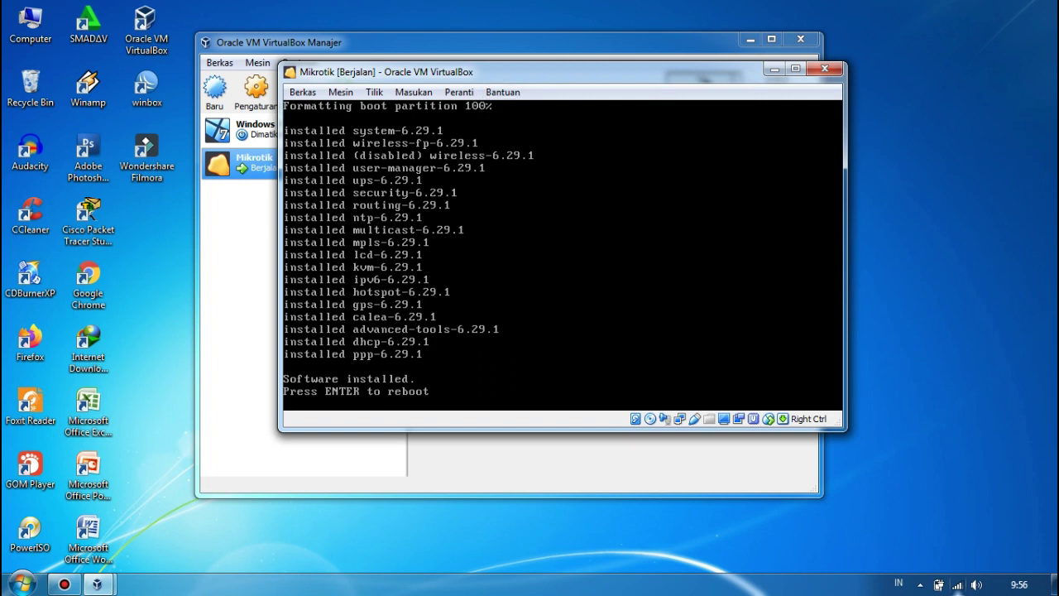
Eject Mikrotik 6.29.1.iso from the VM's optical drive via the Devices menu.
{"action": "left_click", "coordinate": [469, 93]}
{"action": "mouse_move", "coordinate": [471, 114]}
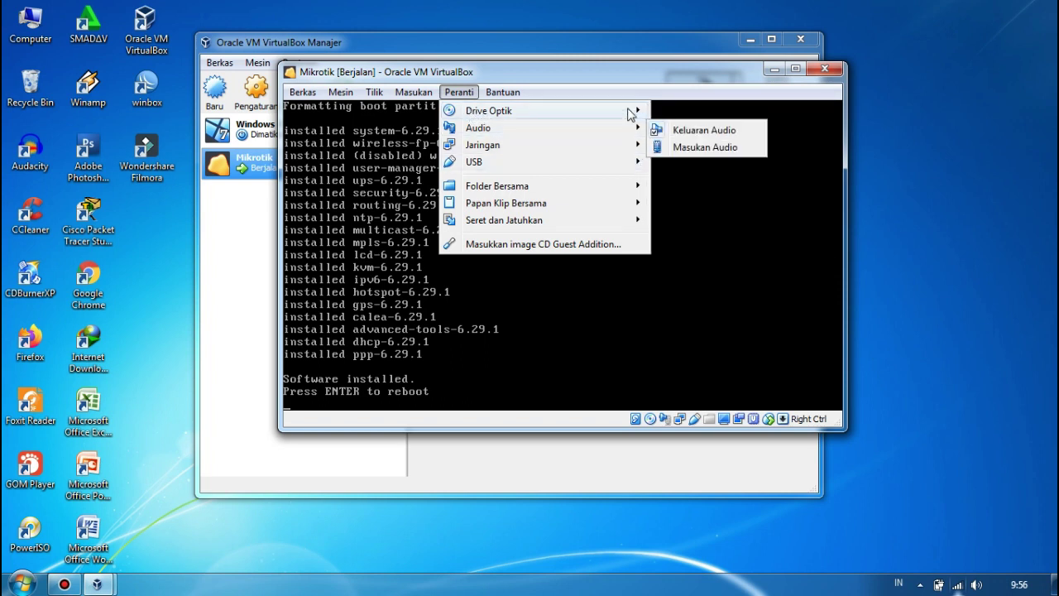
{"action": "mouse_move", "coordinate": [633, 110]}
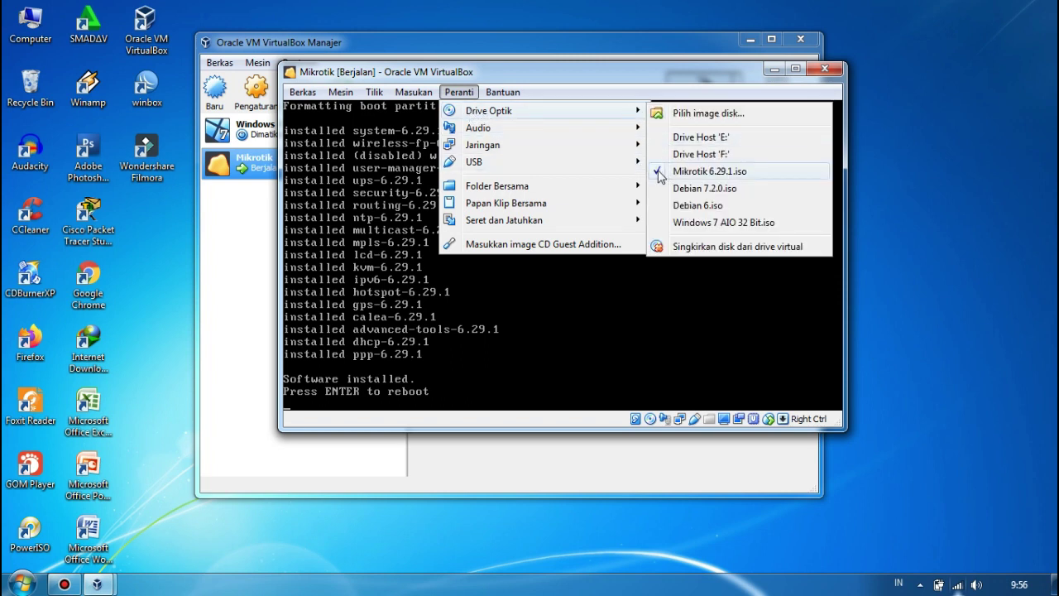
{"action": "left_click", "coordinate": [659, 171]}
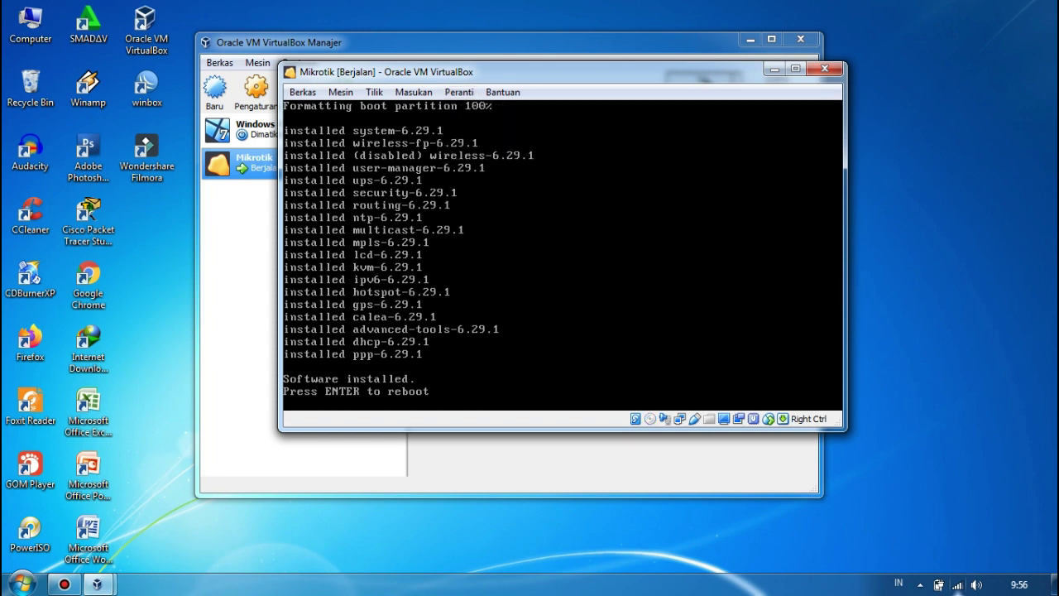
Reboot the router and log in to RouterOS as admin with an empty password.
{"action": "key", "text": "Return"}
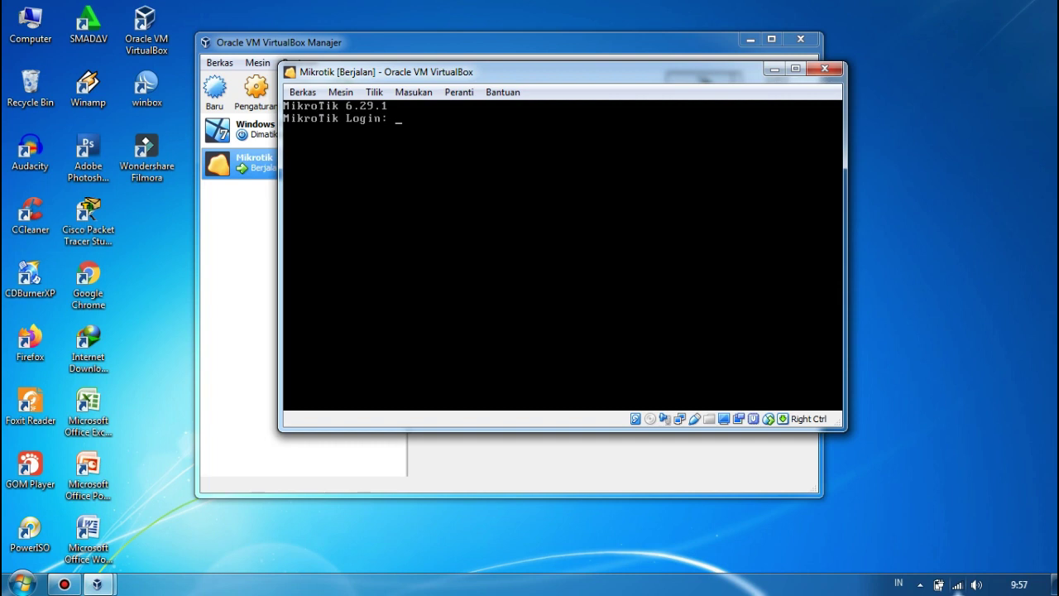
{"action": "type", "text": "admin"}
{"action": "key", "text": "Return"}
{"action": "key", "text": "Return"}
{"action": "key", "text": "Return"}
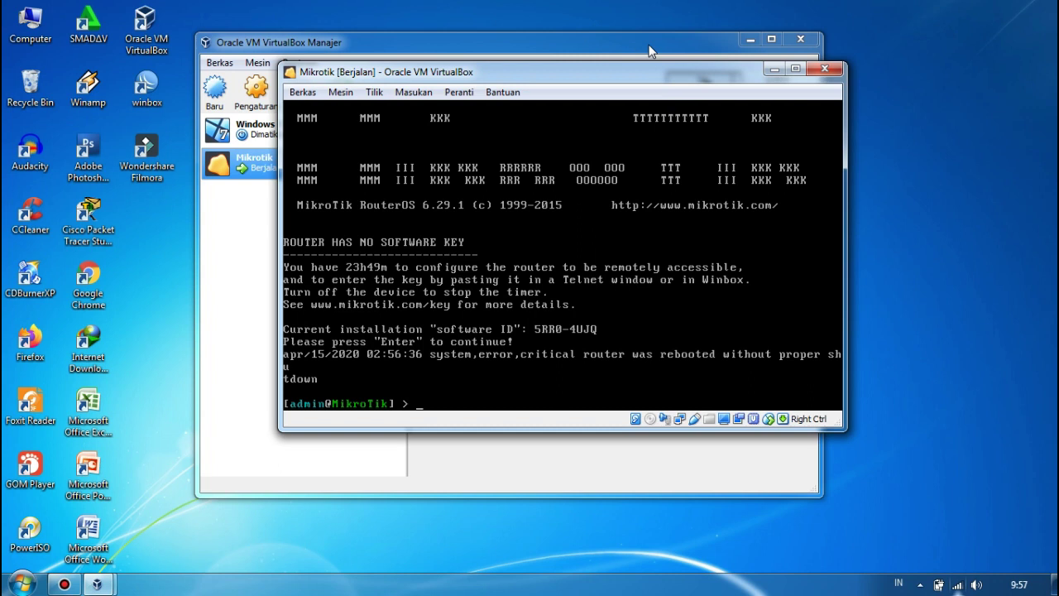
Minimize VirtualBox Manager, move the Mikrotik console aside, and disconnect from FIRST.COM Wi-Fi.
{"action": "left_click", "coordinate": [749, 41]}
{"action": "left_click_drag", "start_coordinate": [579, 71], "coordinate": [698, 45]}
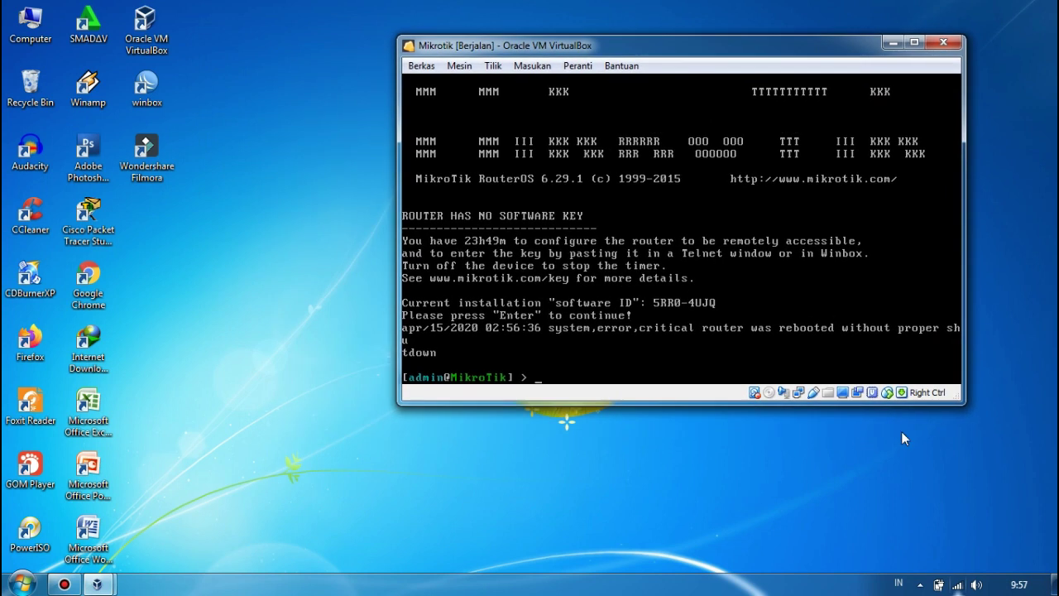
{"action": "left_click", "coordinate": [957, 584]}
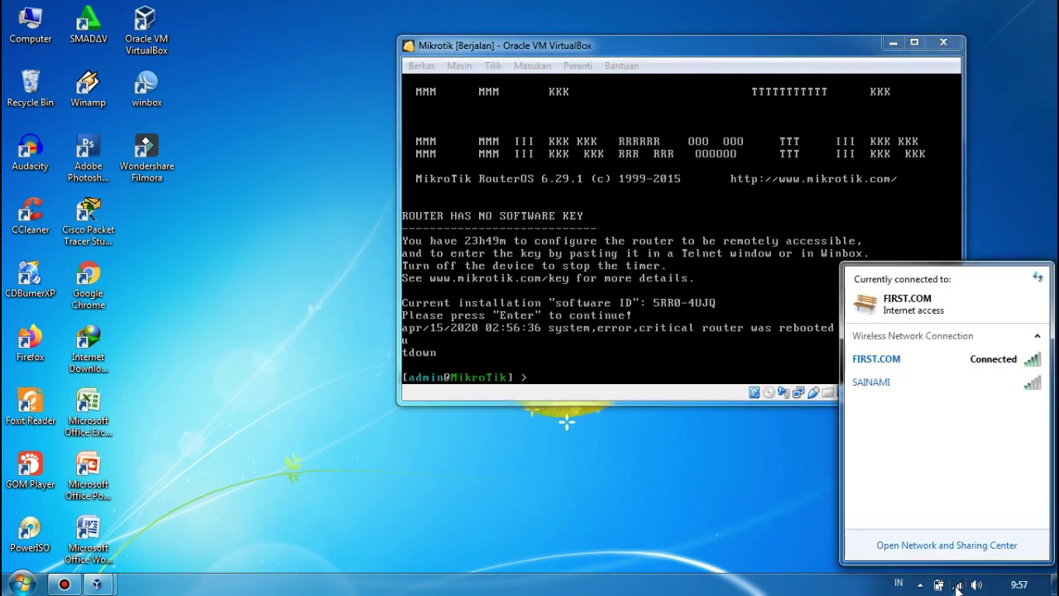
{"action": "left_click", "coordinate": [952, 368]}
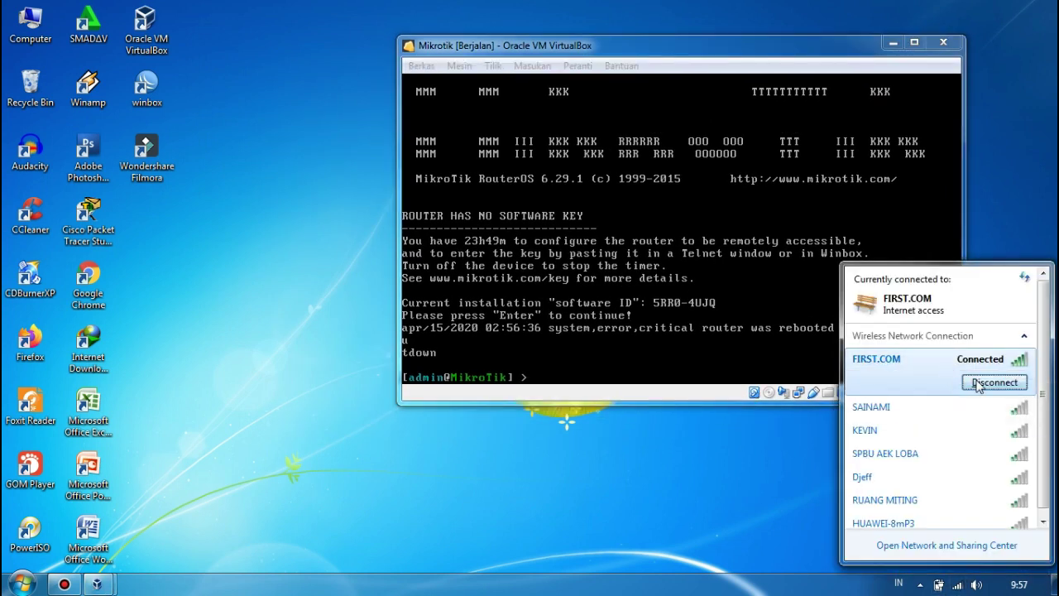
{"action": "left_click", "coordinate": [957, 584]}
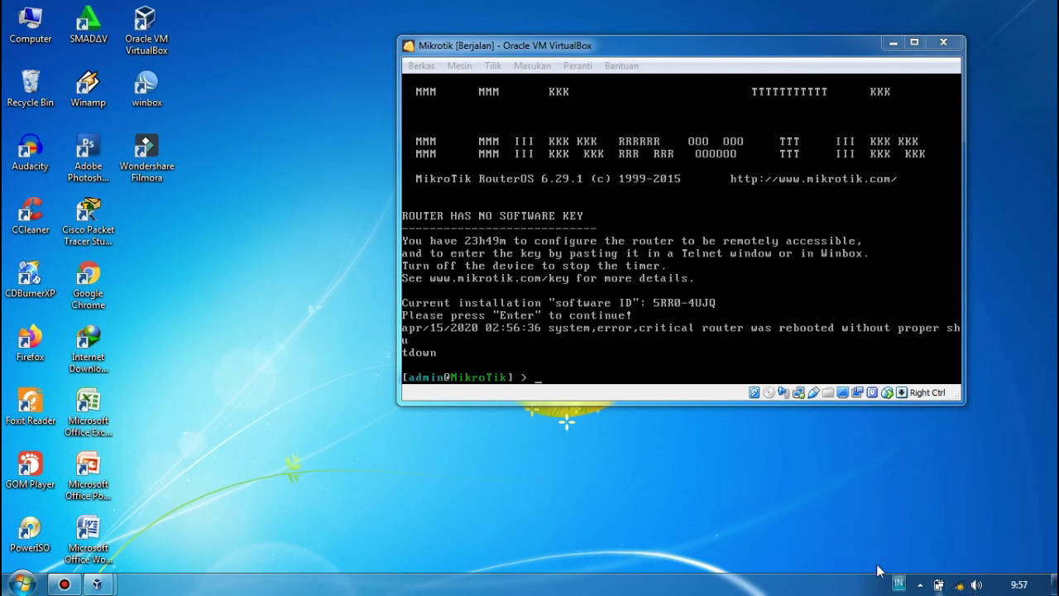
Launch WinBox, select router 08:00:27:68:D7:DD under Neighbors, and connect by its MAC address.
{"action": "double_click", "coordinate": [157, 96]}
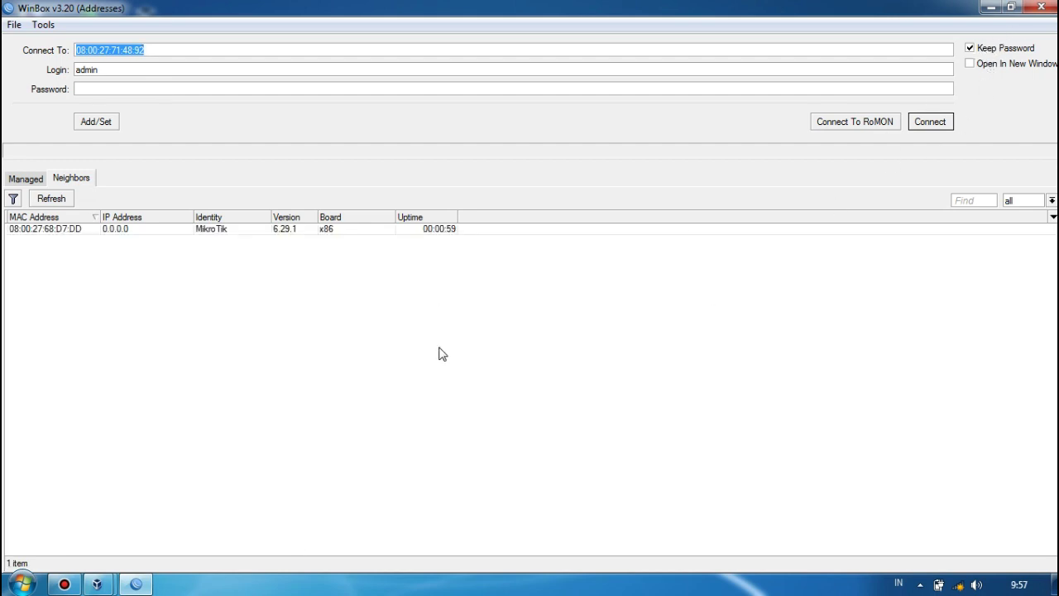
{"action": "left_click", "coordinate": [74, 236]}
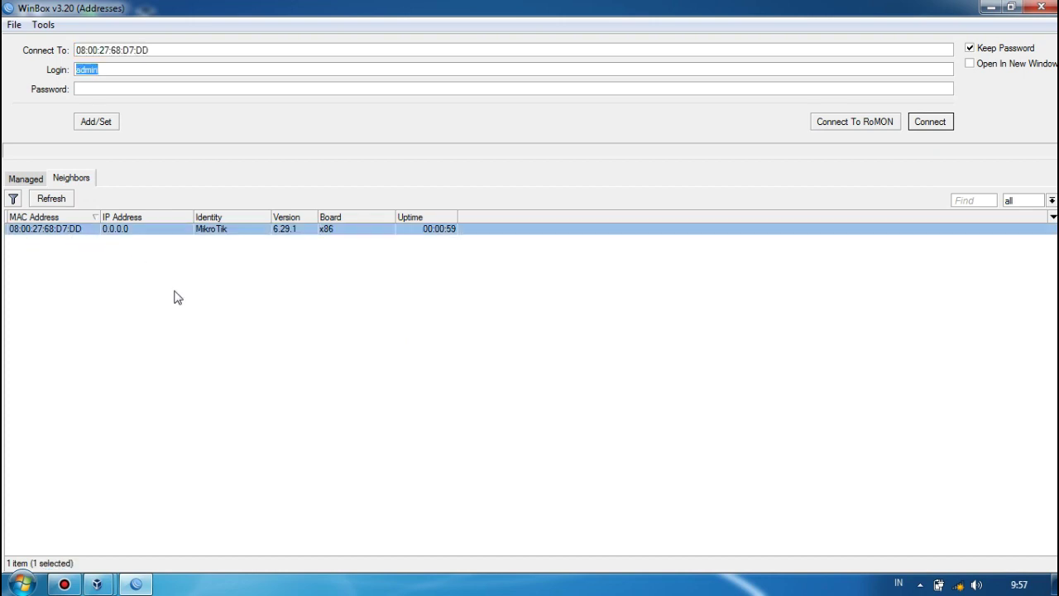
{"action": "mouse_move", "coordinate": [110, 589]}
{"action": "left_click", "coordinate": [219, 528]}
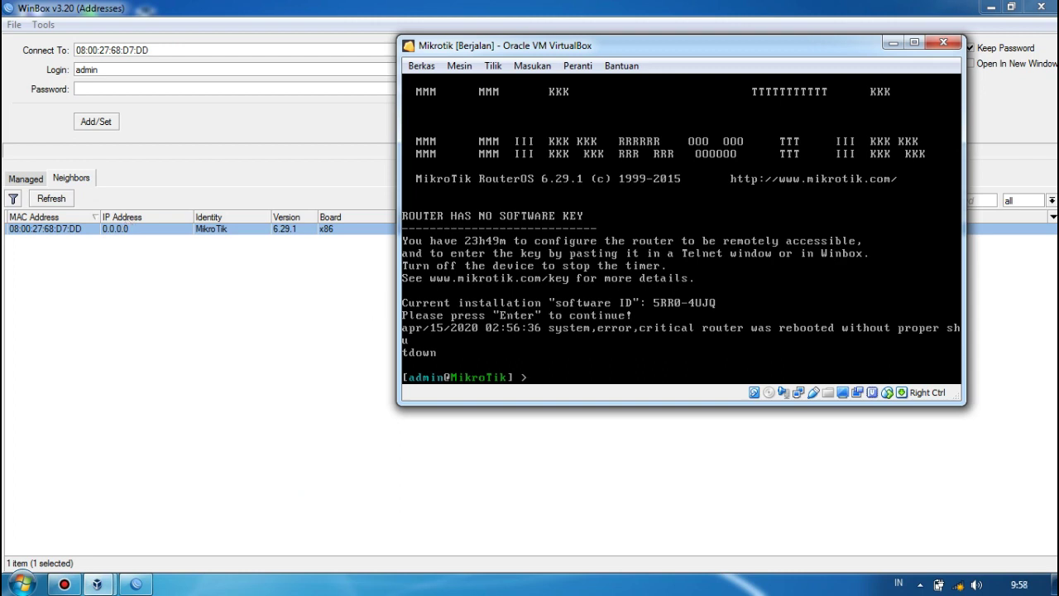
{"action": "left_click", "coordinate": [64, 251]}
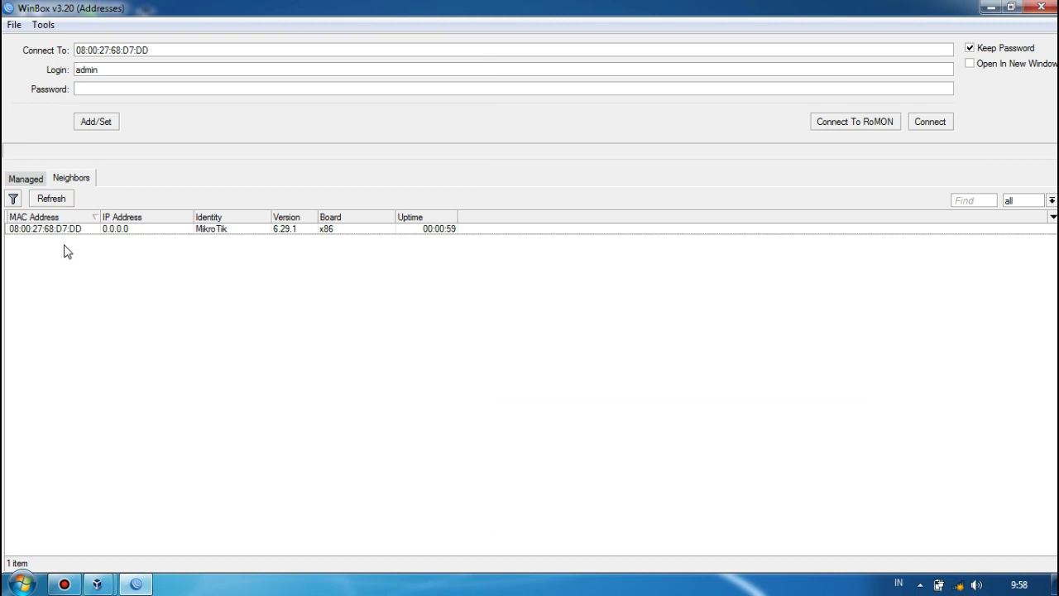
{"action": "left_click", "coordinate": [41, 230]}
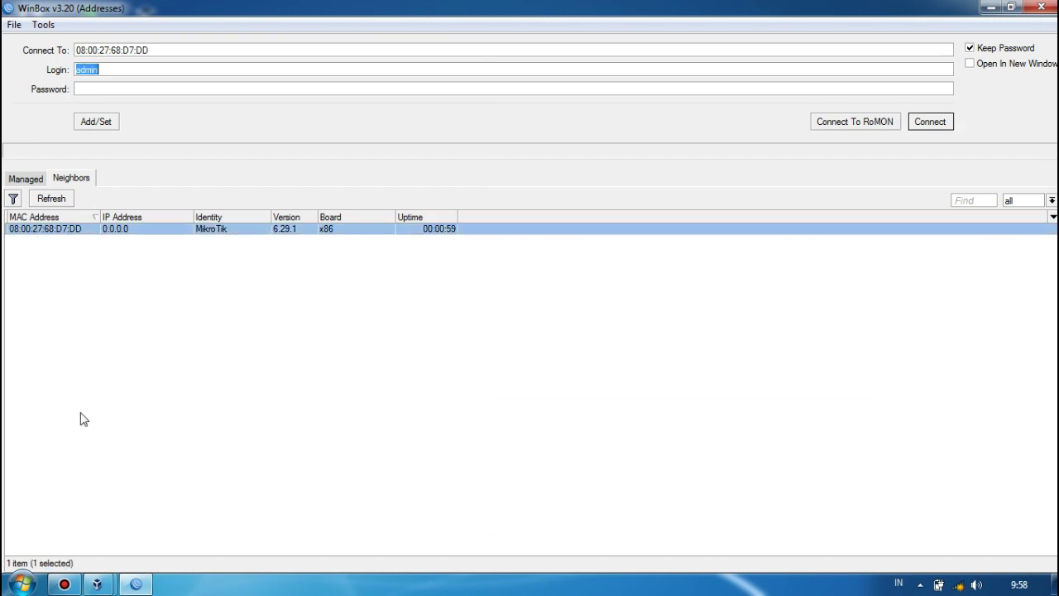
{"action": "left_click", "coordinate": [97, 584]}
{"action": "left_click", "coordinate": [252, 489]}
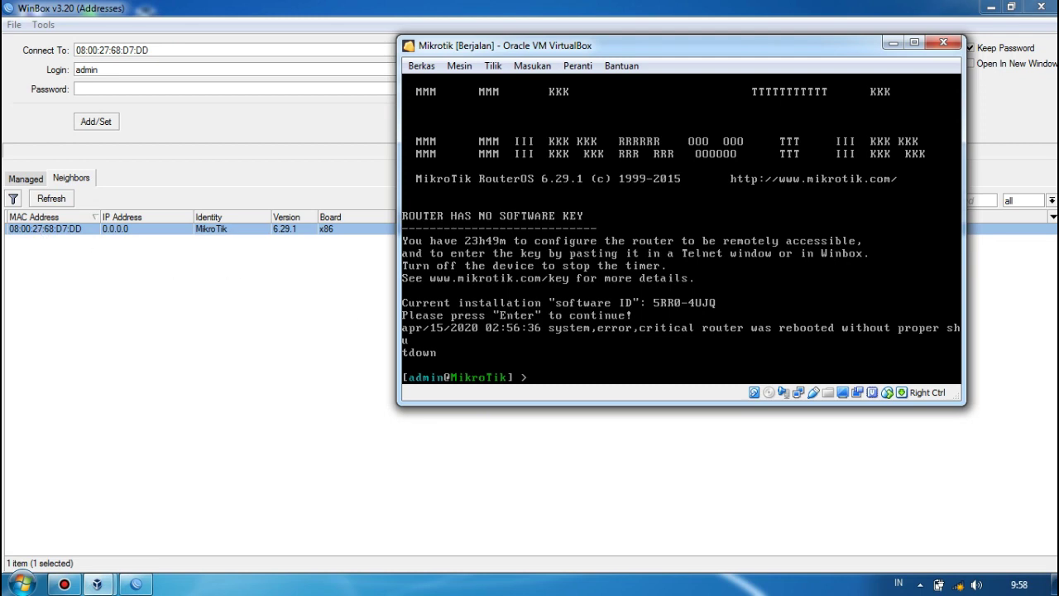
{"action": "left_click", "coordinate": [185, 323]}
{"action": "left_click", "coordinate": [21, 236]}
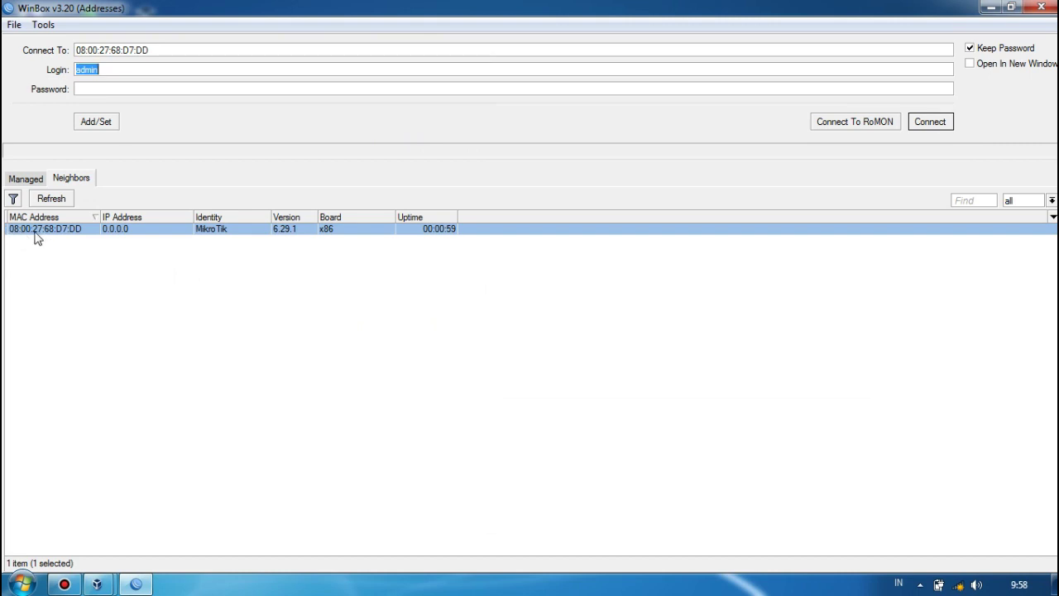
{"action": "left_click", "coordinate": [924, 124]}
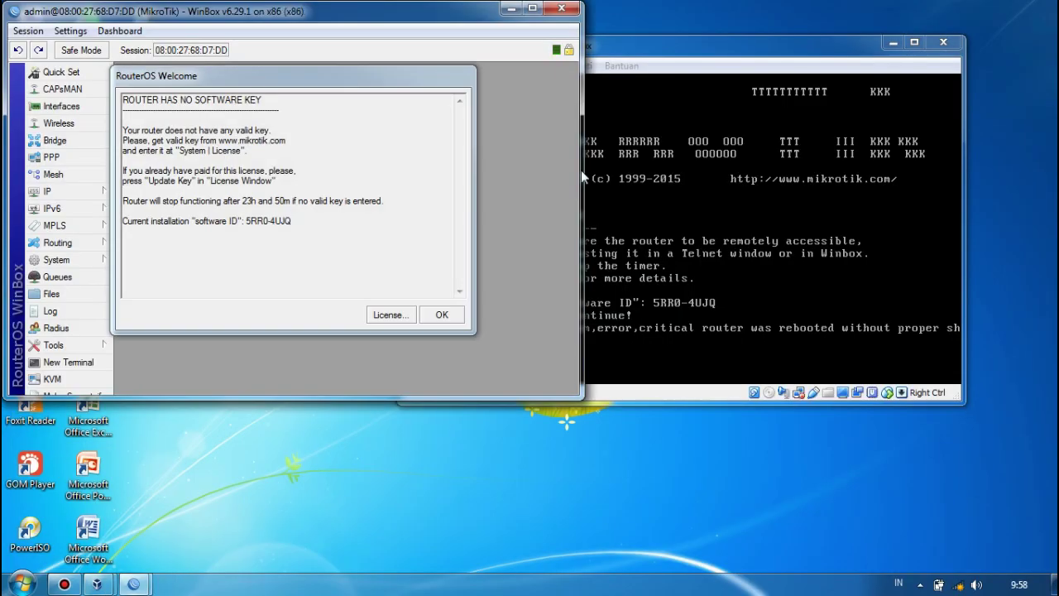
Close the RouterOS no-software-key notice, maximize WinBox, and reconnect the PC to FIRST.COM Wi-Fi.
{"action": "left_click", "coordinate": [450, 318]}
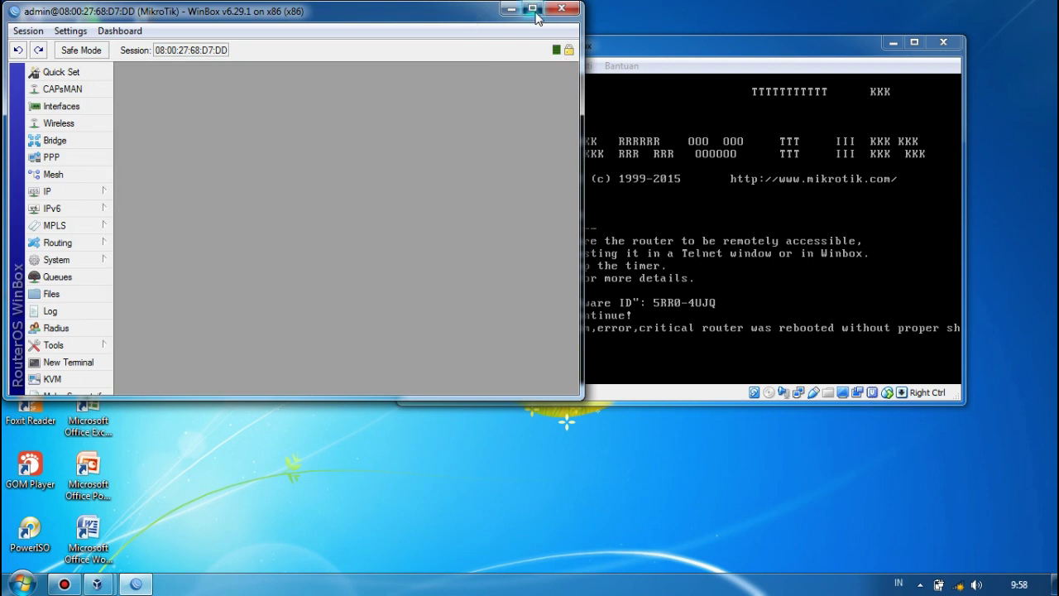
{"action": "left_click", "coordinate": [532, 8]}
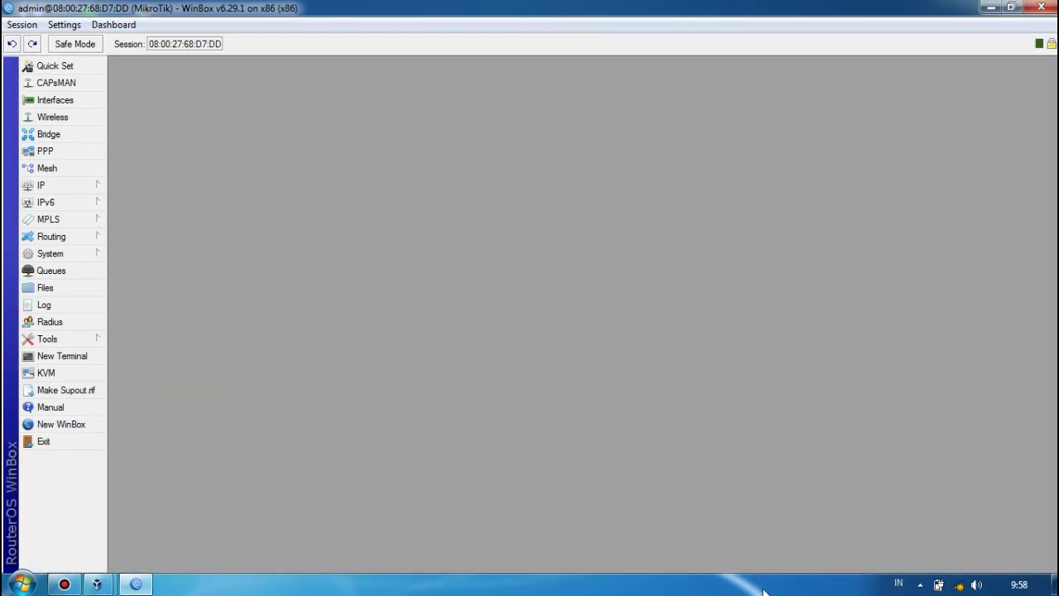
{"action": "left_click", "coordinate": [959, 586]}
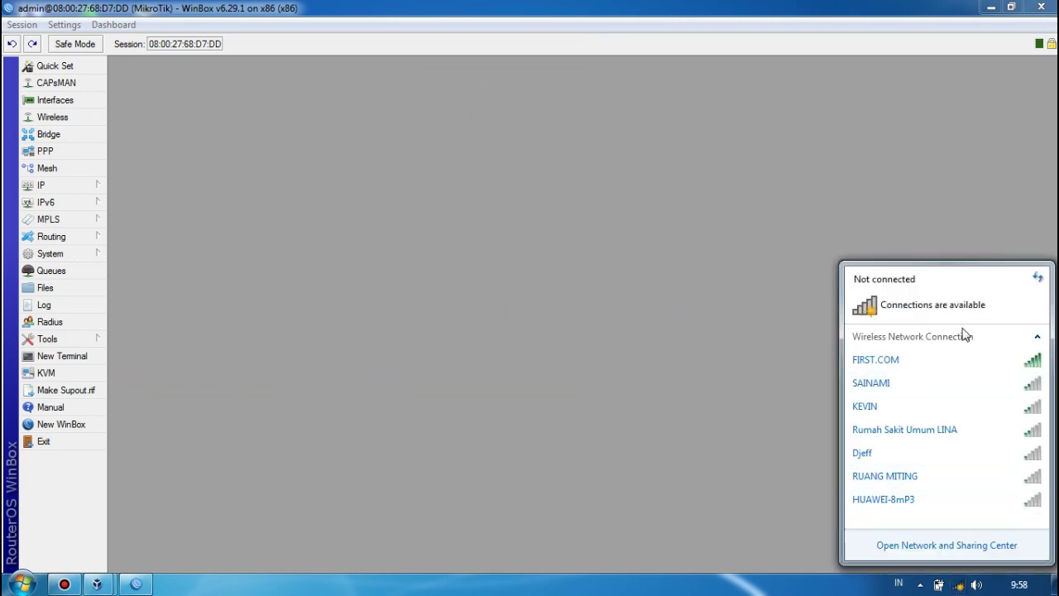
{"action": "left_click", "coordinate": [962, 365]}
{"action": "left_click", "coordinate": [993, 383]}
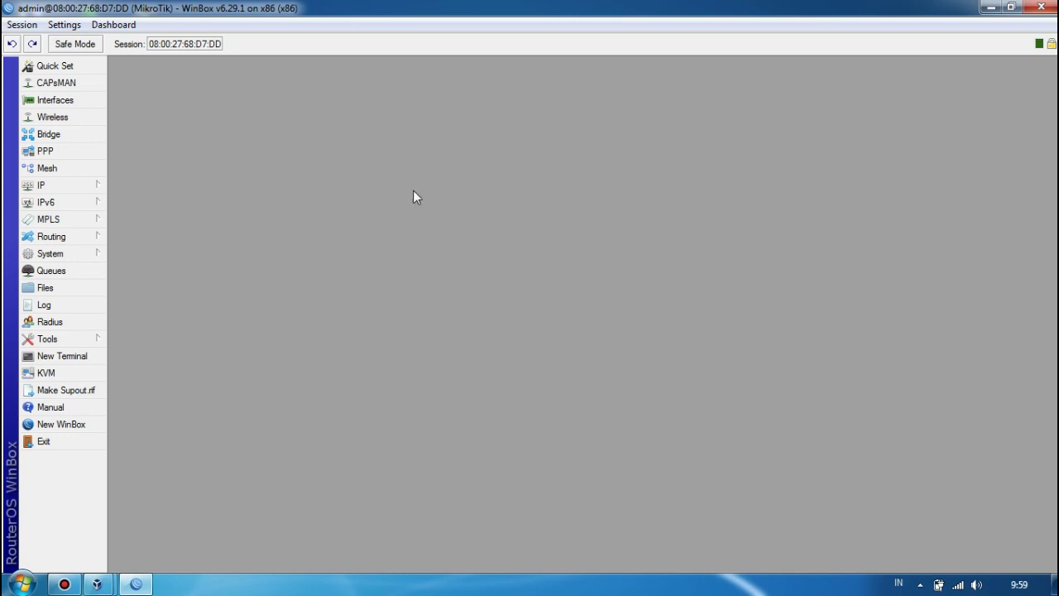
Add a DHCP client on ether2, which obtains 10.0.3.15/24, then open a router terminal.
{"action": "left_click", "coordinate": [65, 192]}
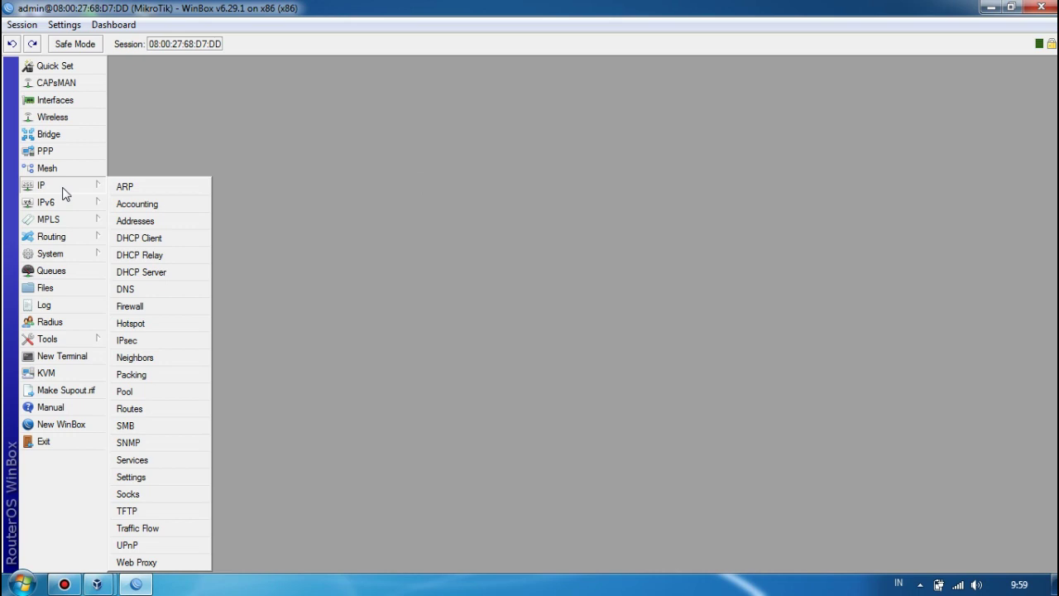
{"action": "left_click", "coordinate": [149, 238]}
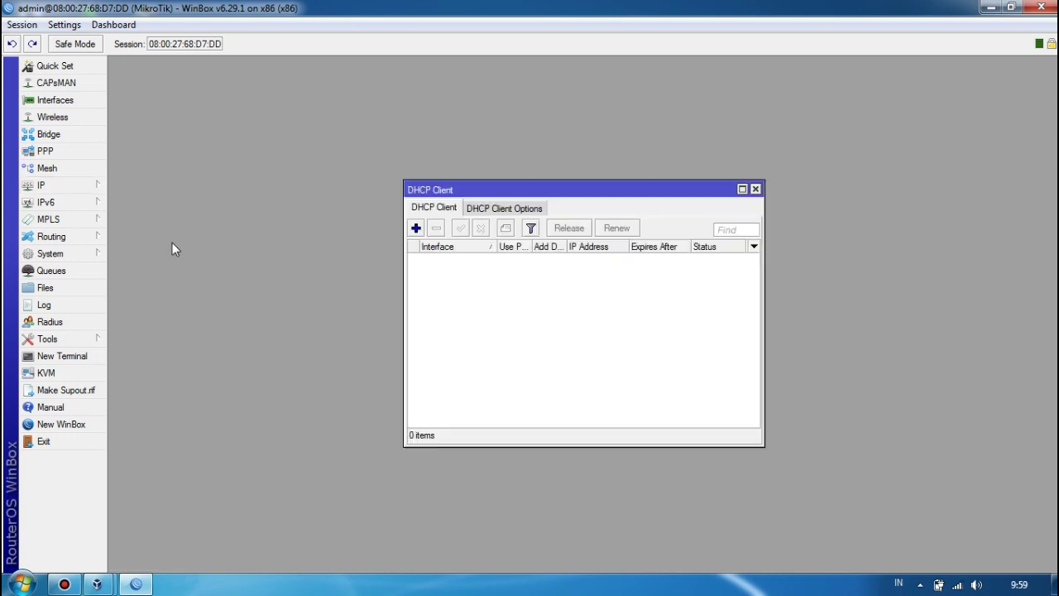
{"action": "left_click", "coordinate": [416, 229]}
{"action": "left_click", "coordinate": [633, 232]}
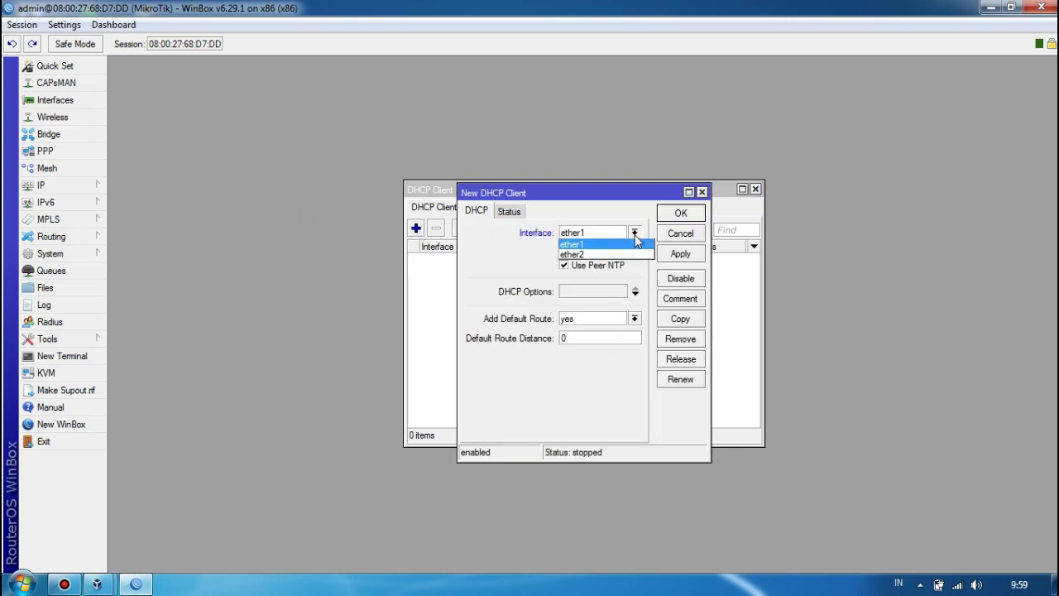
{"action": "left_click", "coordinate": [619, 255]}
{"action": "left_click", "coordinate": [690, 256]}
{"action": "left_click", "coordinate": [685, 215]}
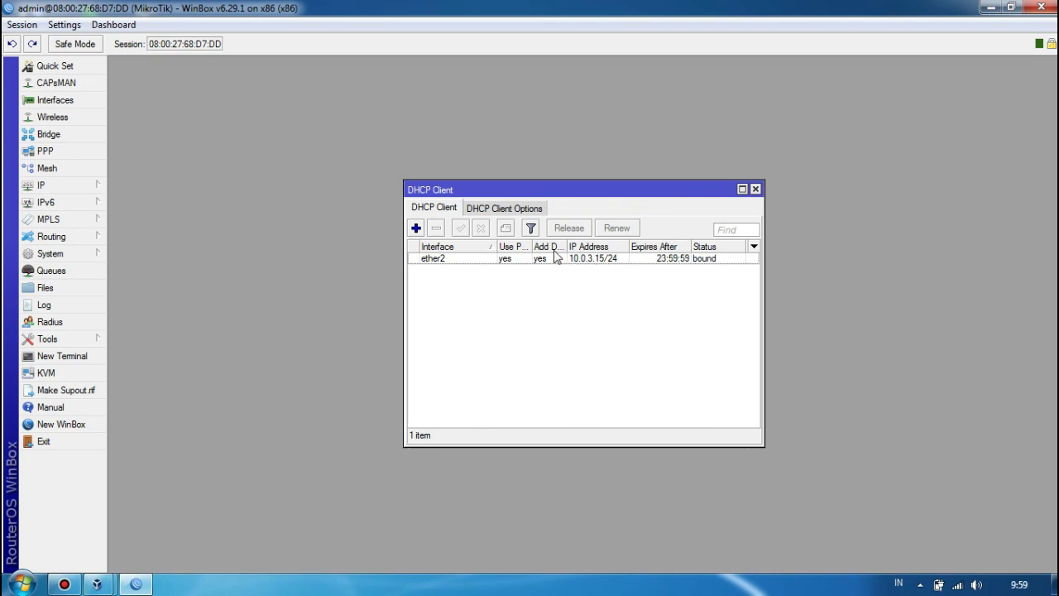
{"action": "left_click", "coordinate": [80, 364]}
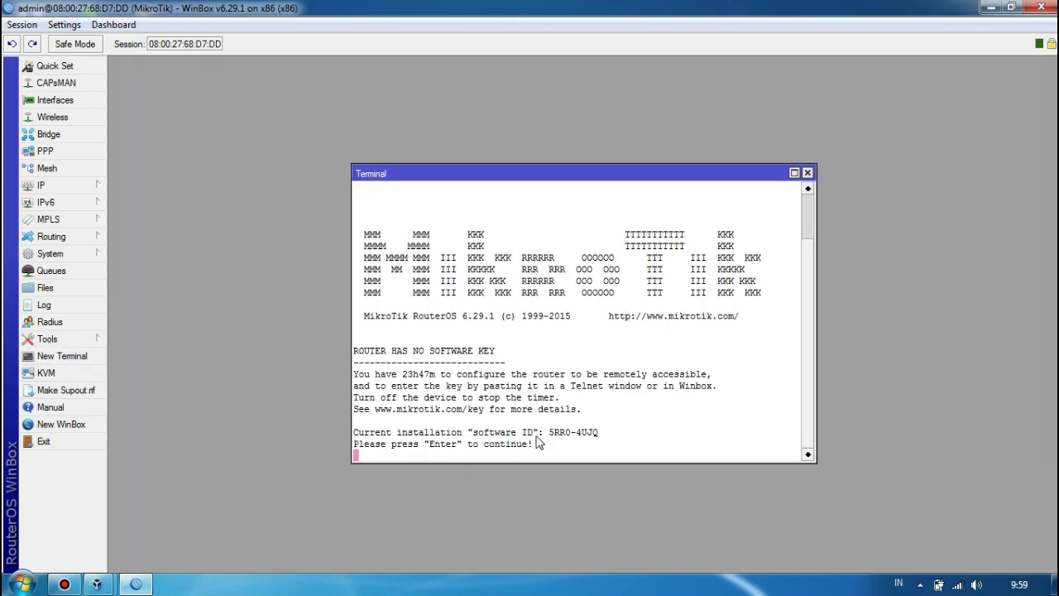
Ping 8.8.8.8 from the router terminal, then close the Terminal and DHCP Client windows.
{"action": "key", "text": "Return"}
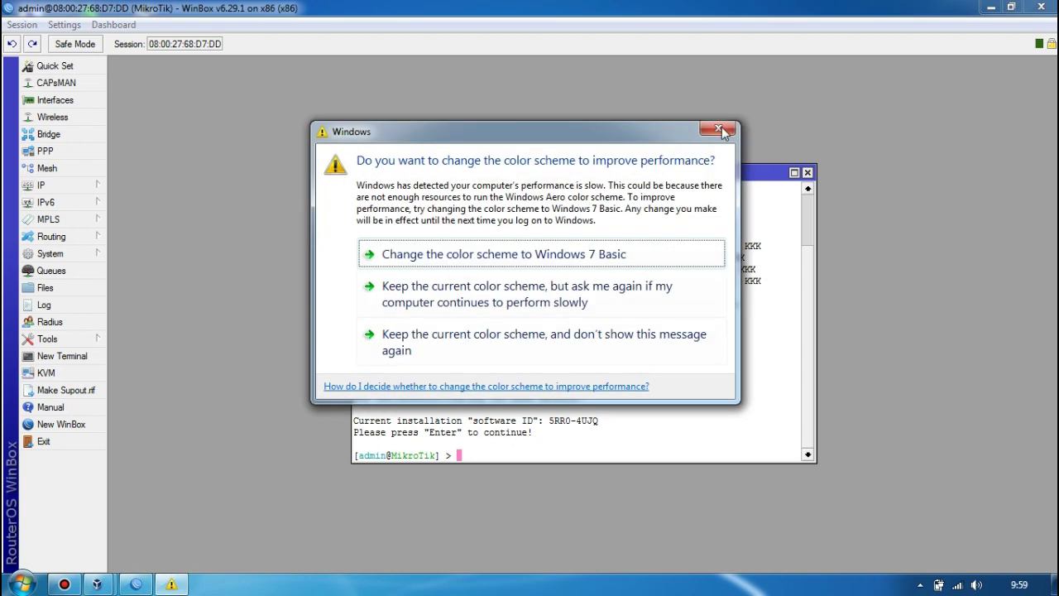
{"action": "left_click", "coordinate": [723, 134]}
{"action": "type", "text": "ping "}
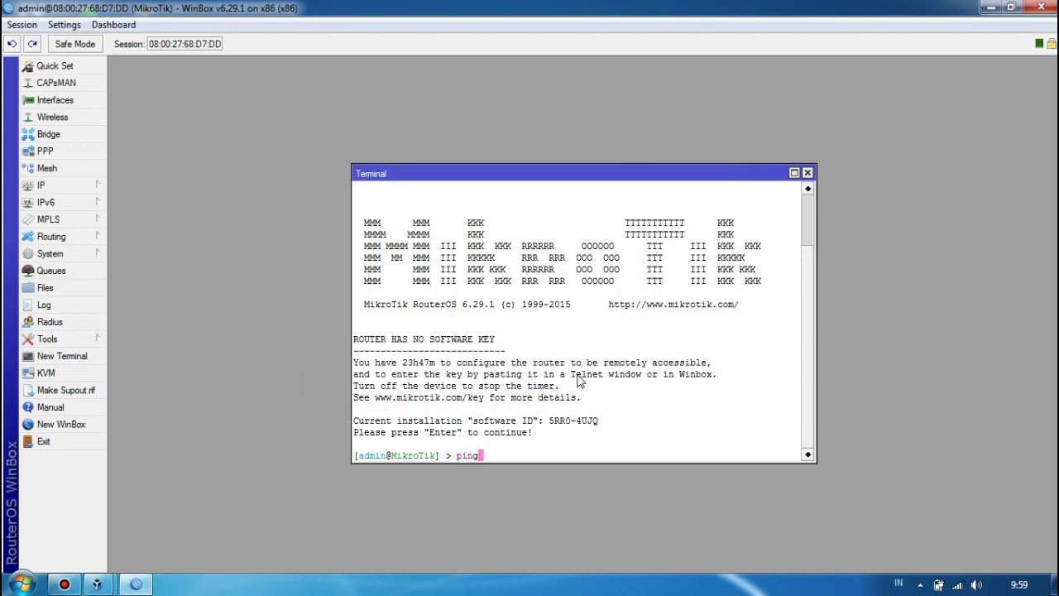
{"action": "type", "text": "8.8.8.8.8"}
{"action": "key", "text": "BackSpace"}
{"action": "key", "text": "BackSpace"}
{"action": "key", "text": "Return"}
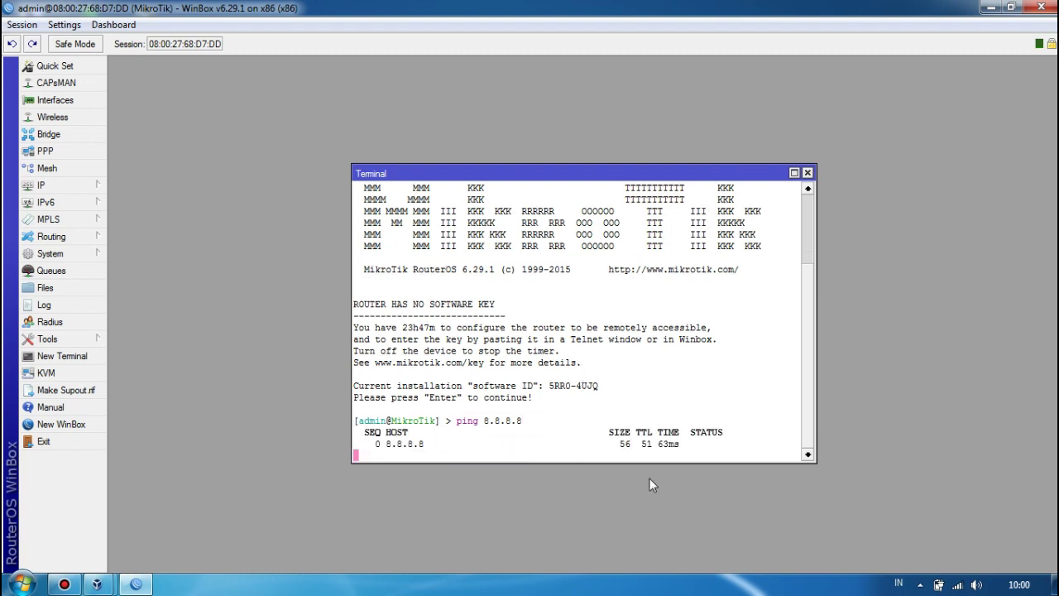
{"action": "left_click", "coordinate": [809, 174]}
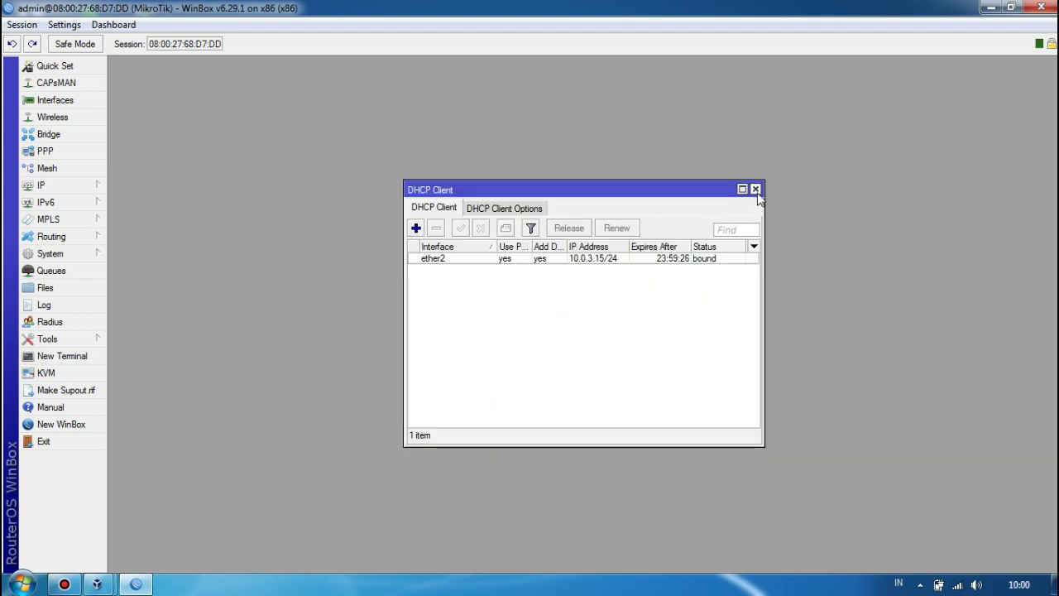
{"action": "left_click", "coordinate": [758, 189]}
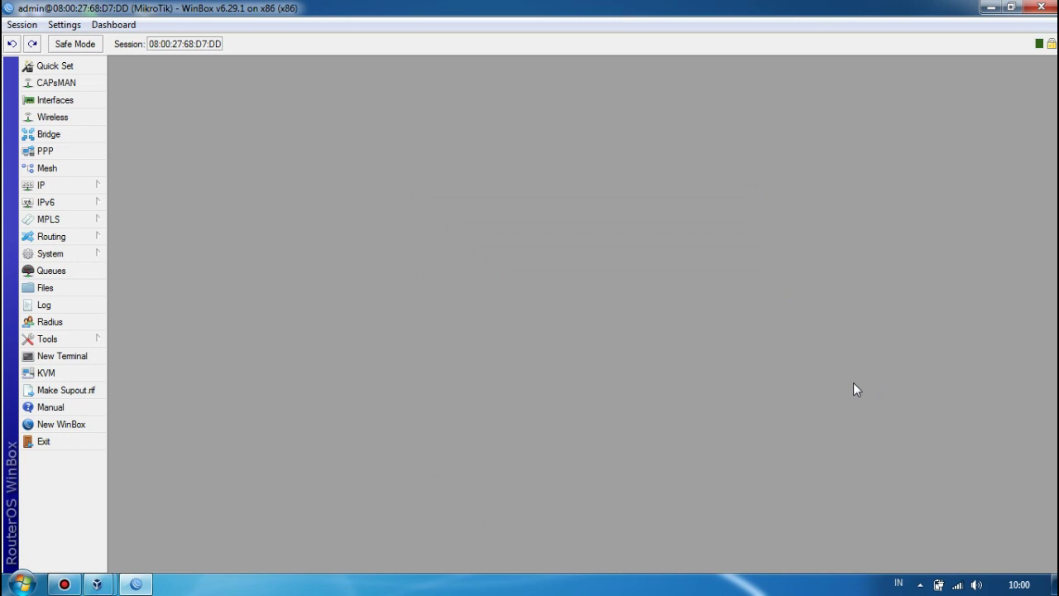
Add address 192.168.1.1/24 on ether1 and close the Address List.
{"action": "left_click", "coordinate": [50, 185]}
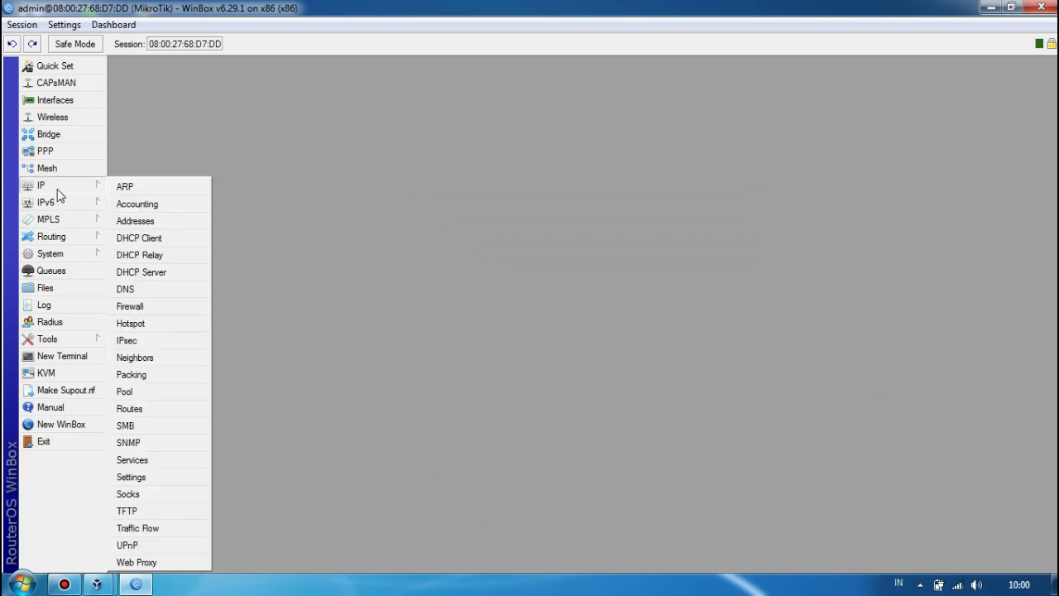
{"action": "left_click", "coordinate": [152, 223]}
{"action": "left_click", "coordinate": [469, 219]}
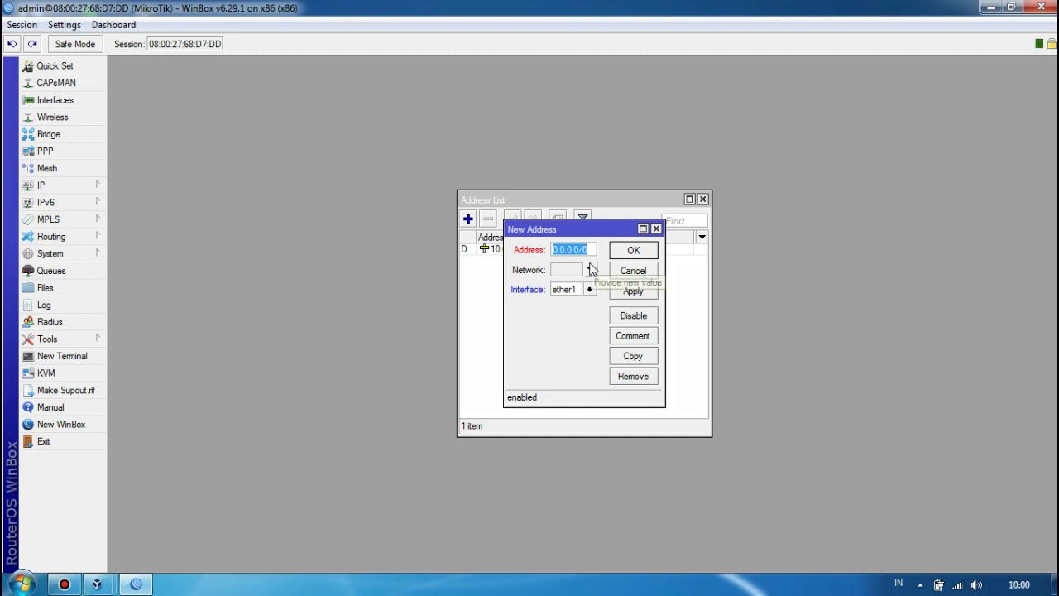
{"action": "type", "text": "19"}
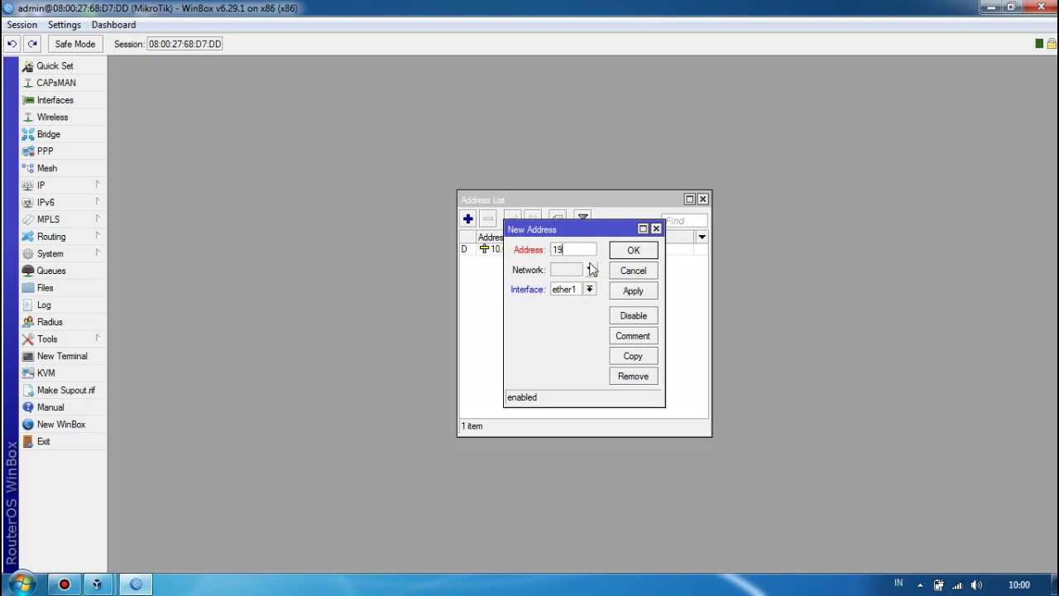
{"action": "type", "text": "2.15"}
{"action": "key", "text": "BackSpace"}
{"action": "type", "text": "68.1.1/24"}
{"action": "left_click", "coordinate": [642, 296]}
{"action": "left_click", "coordinate": [654, 252]}
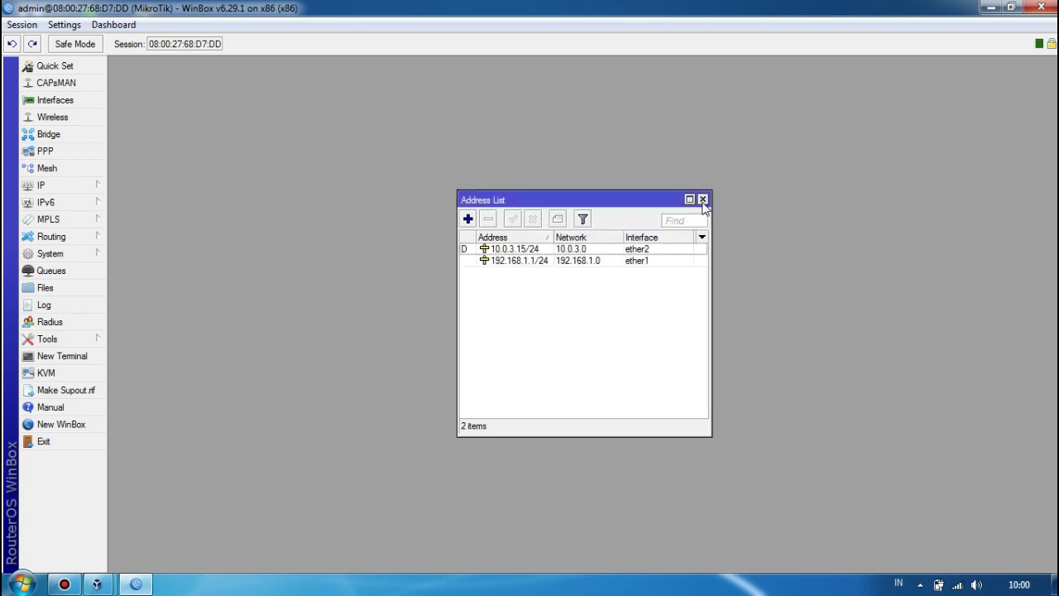
{"action": "left_click", "coordinate": [702, 200]}
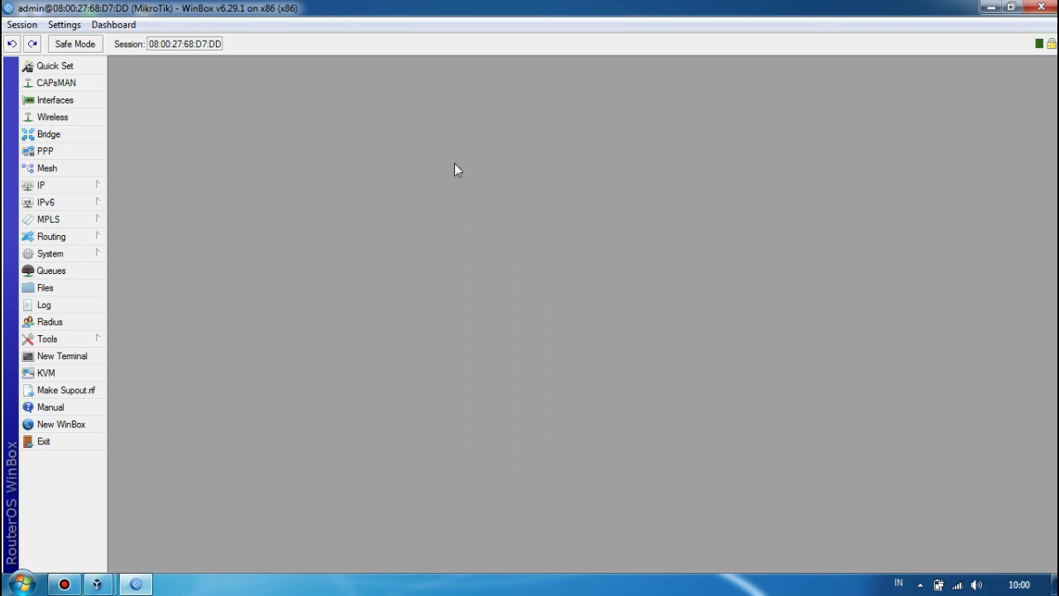
Run DHCP Setup on ether1 for 192.168.1.0/24 with gateway 192.168.1.1, pool 192.168.1.2-254 and default lease time.
{"action": "left_click", "coordinate": [88, 184]}
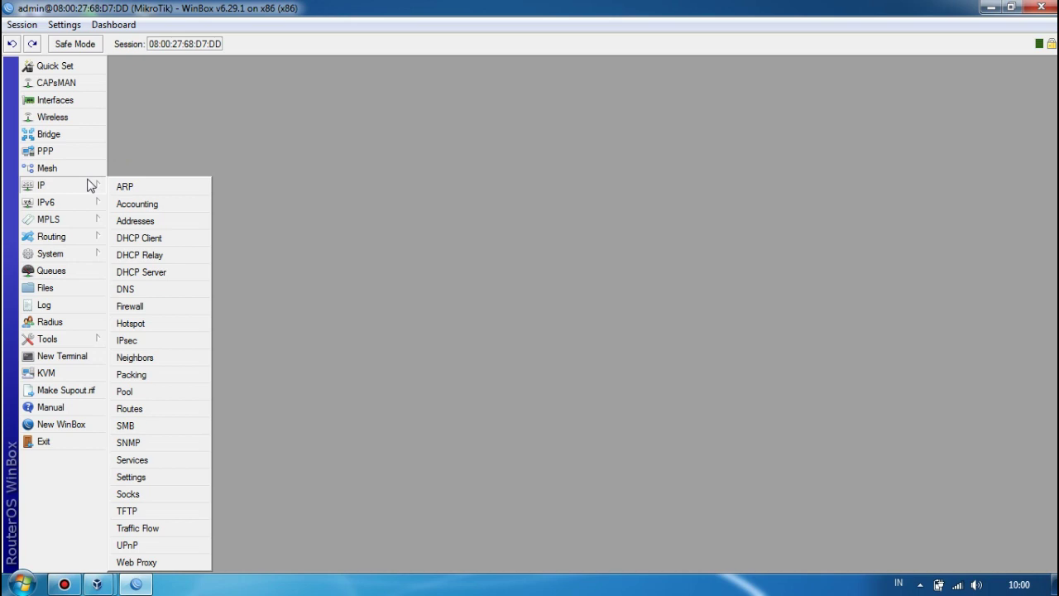
{"action": "left_click", "coordinate": [161, 272]}
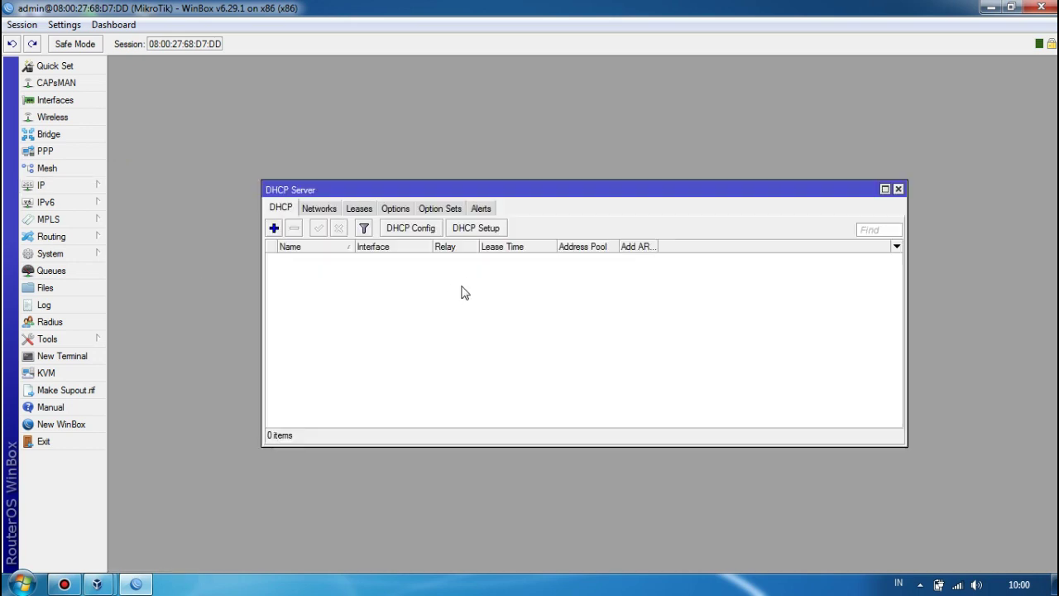
{"action": "left_click", "coordinate": [486, 229]}
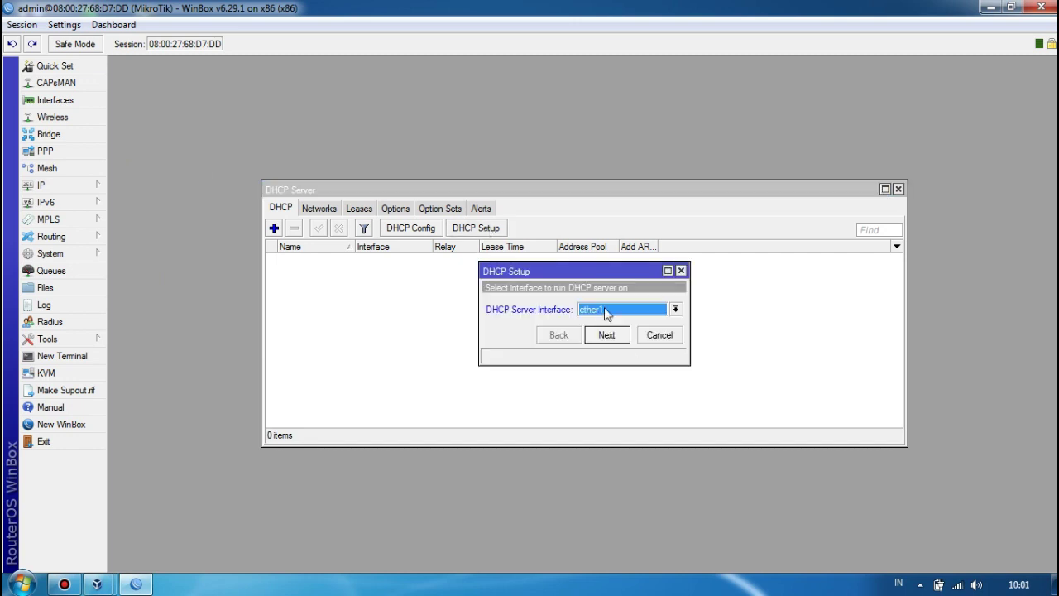
{"action": "left_click", "coordinate": [607, 335]}
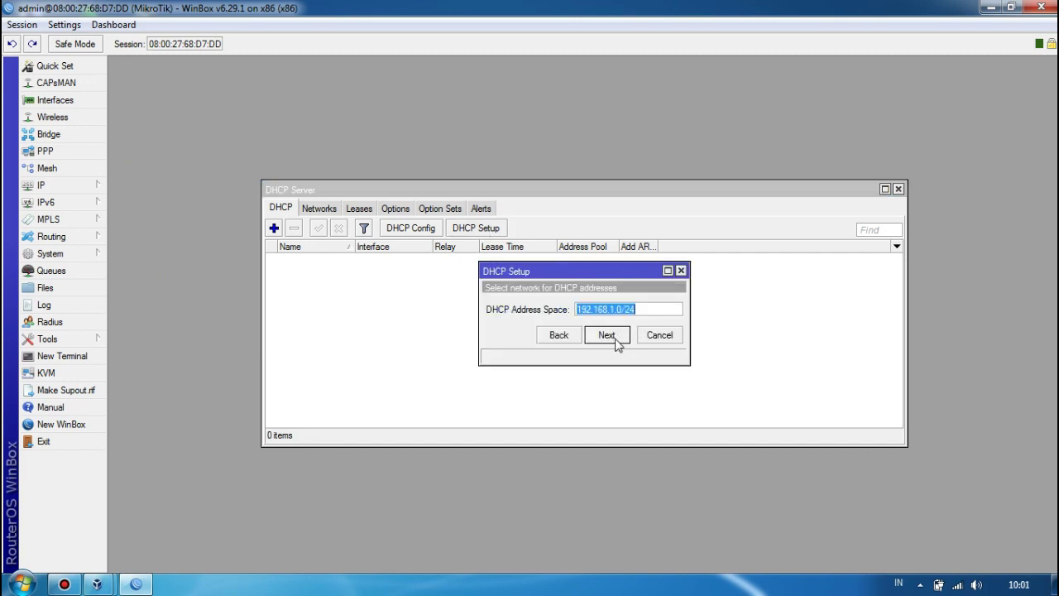
{"action": "left_click", "coordinate": [607, 335]}
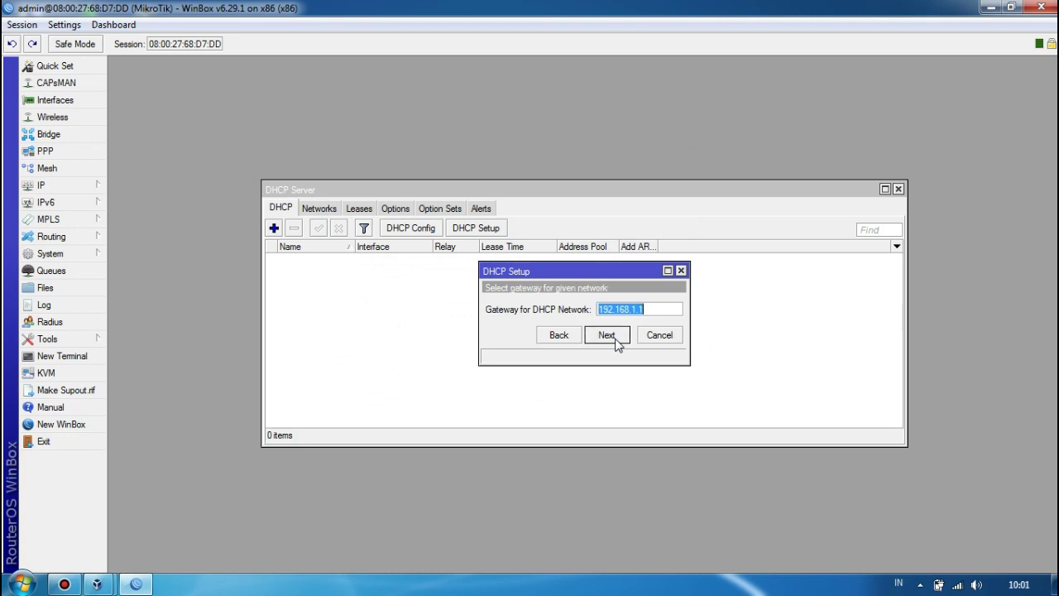
{"action": "left_click", "coordinate": [607, 335]}
{"action": "left_click", "coordinate": [606, 335]}
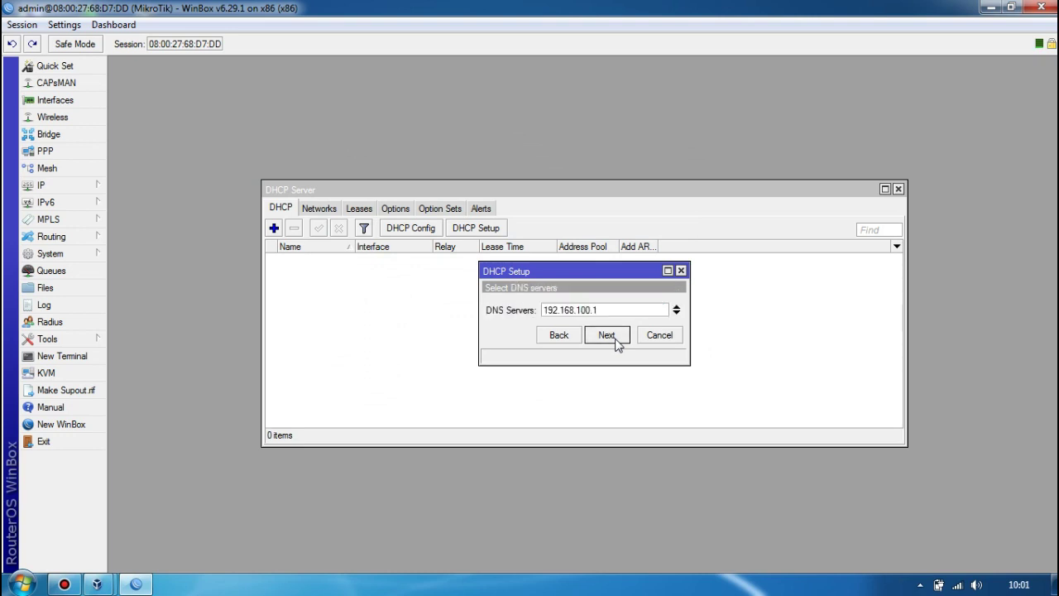
{"action": "left_click", "coordinate": [615, 340]}
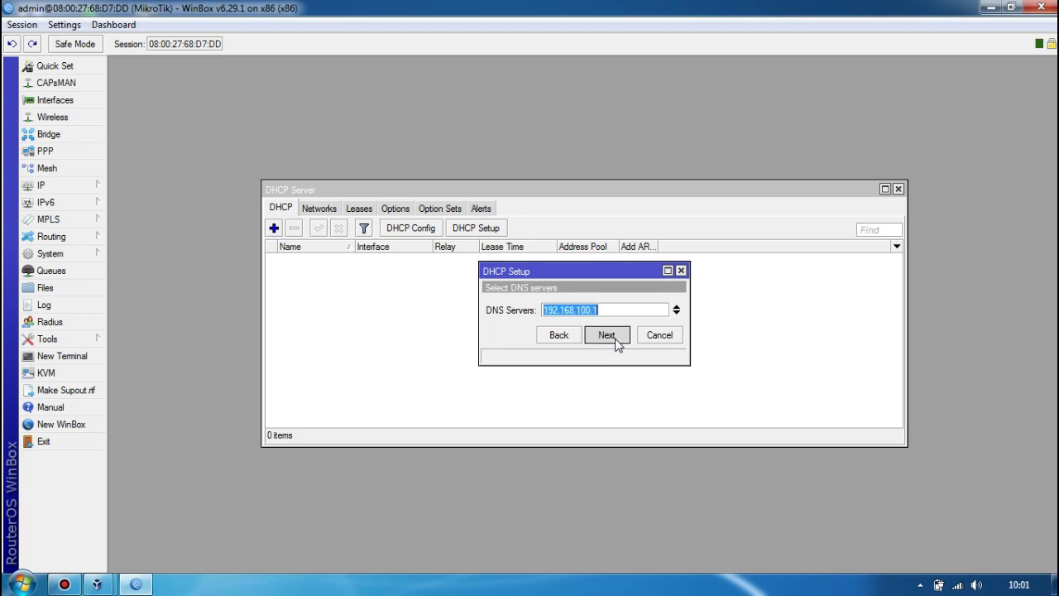
{"action": "left_click", "coordinate": [615, 341]}
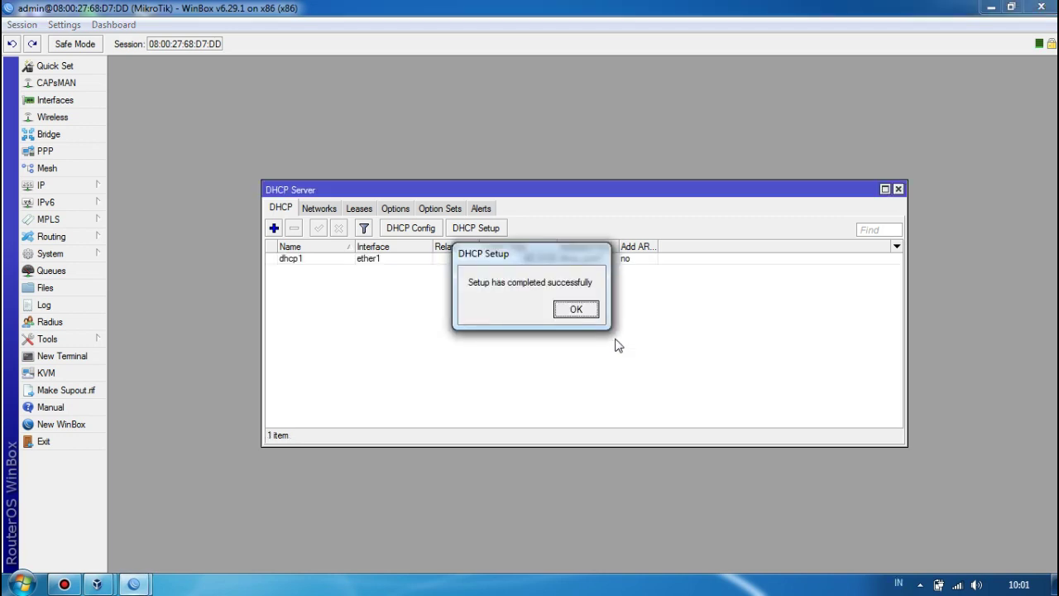
{"action": "left_click", "coordinate": [579, 312]}
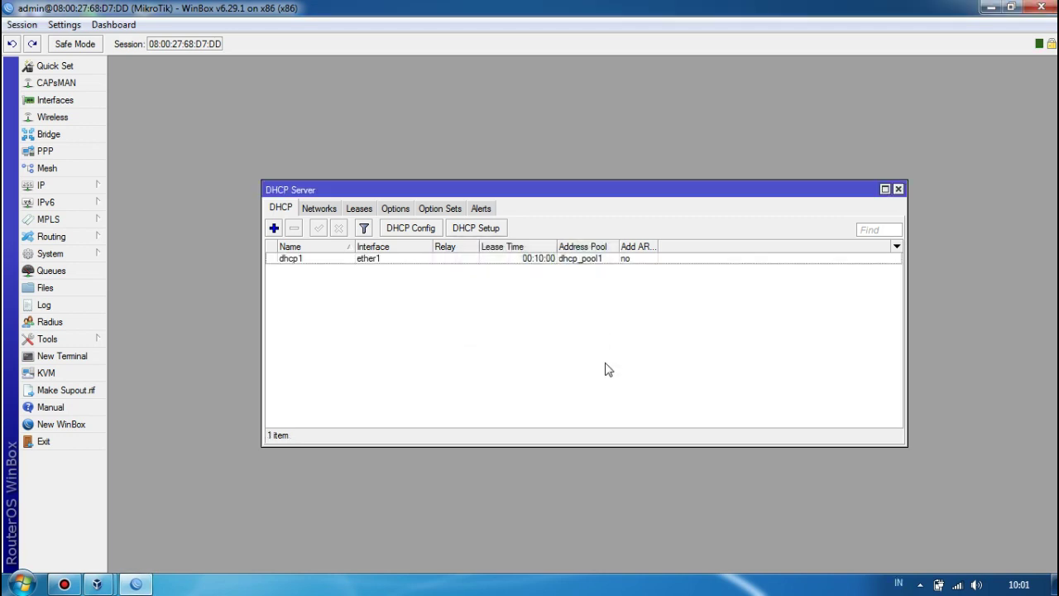
{"action": "left_click", "coordinate": [898, 189]}
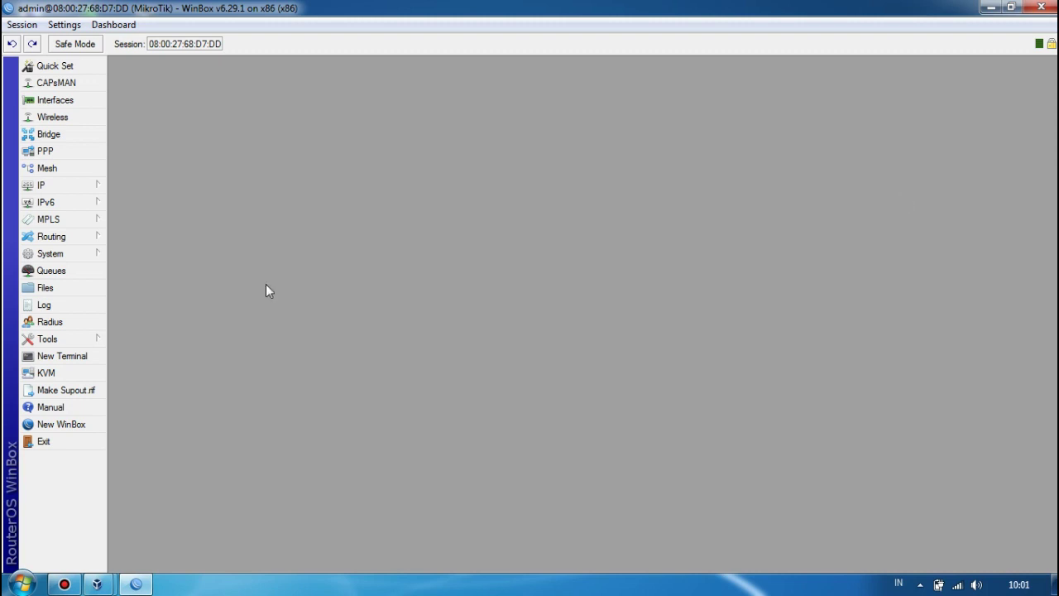
Set router DNS servers to 8.8.8.8 and 8.8.4.4 with Allow Remote Requests enabled.
{"action": "left_click", "coordinate": [91, 185]}
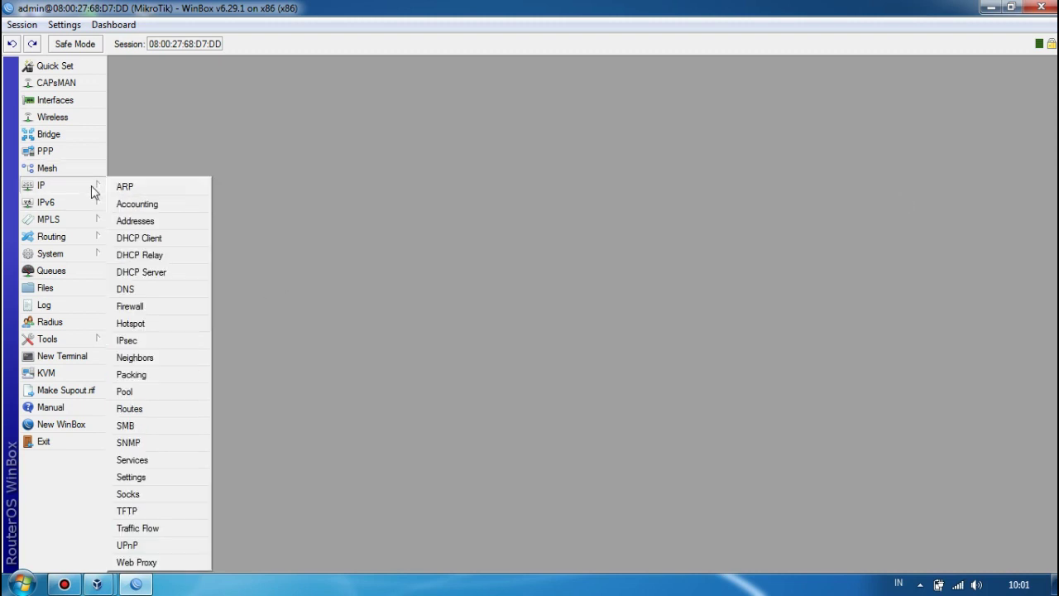
{"action": "left_click", "coordinate": [146, 292]}
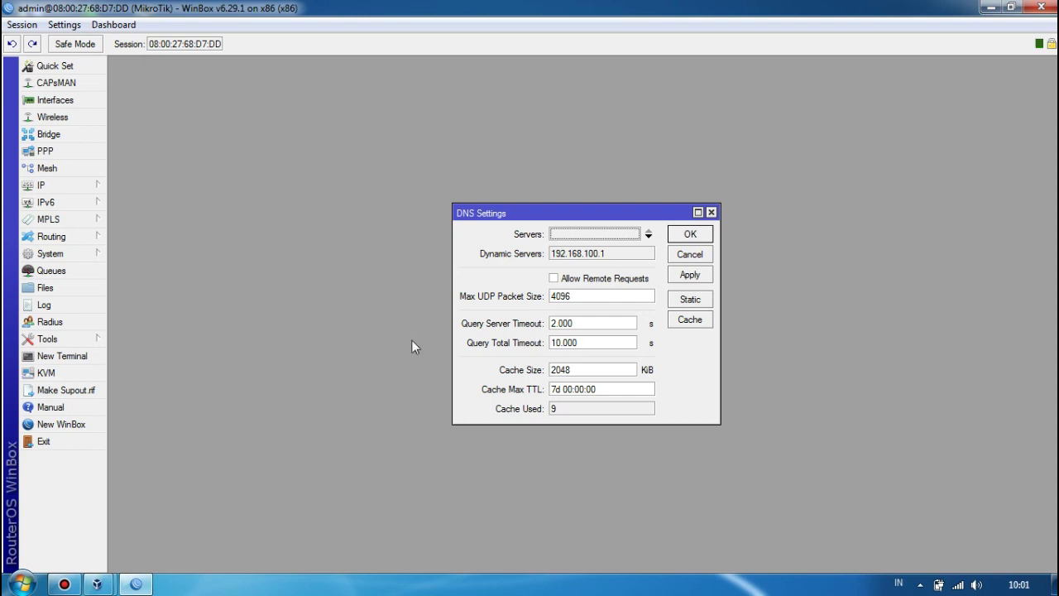
{"action": "left_click", "coordinate": [648, 236]}
{"action": "type", "text": "8.8.8"}
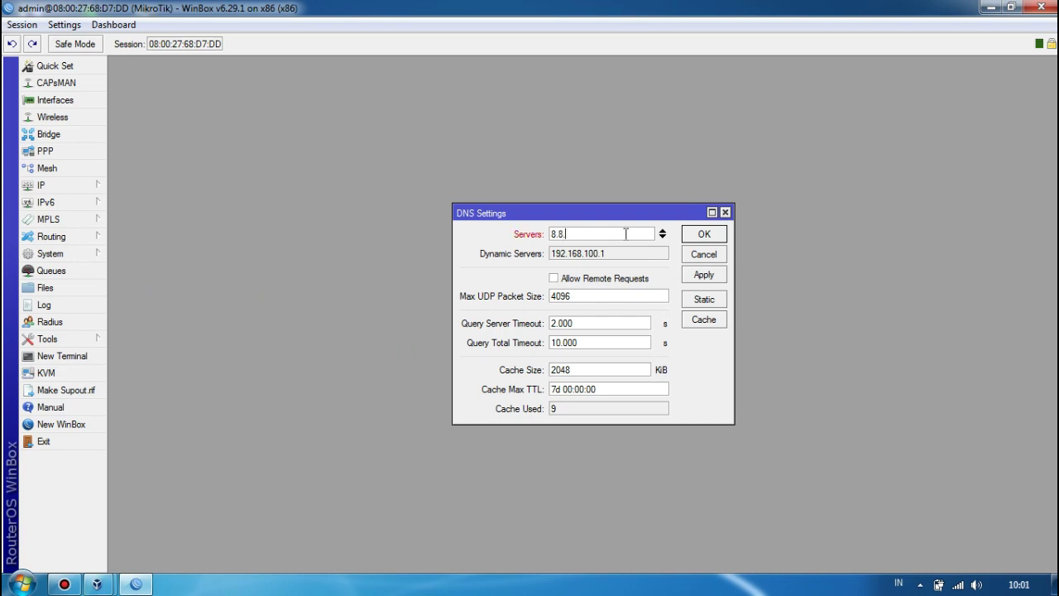
{"action": "type", "text": ".8"}
{"action": "left_click", "coordinate": [662, 237]}
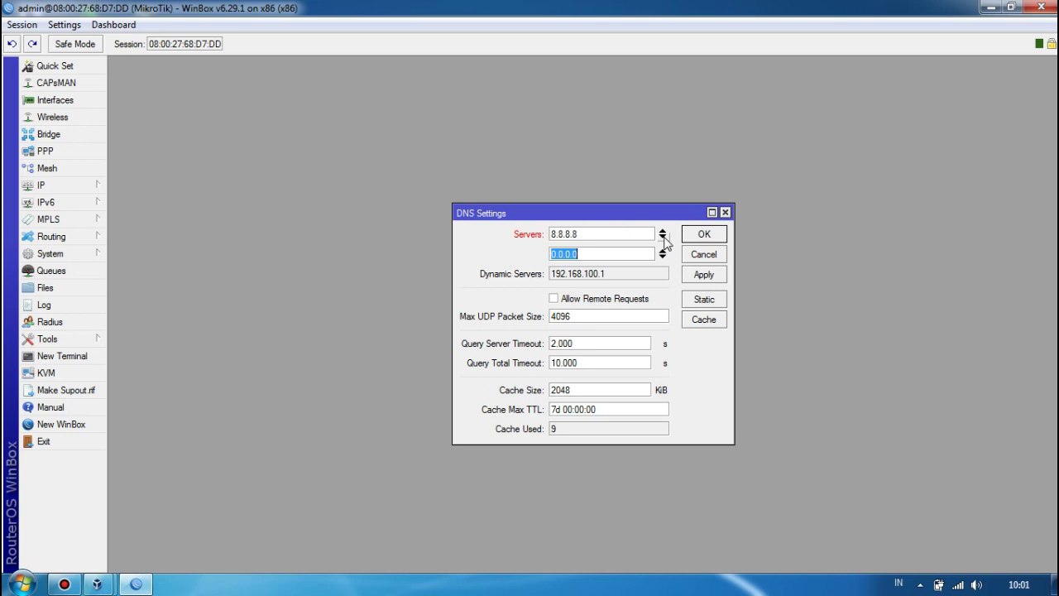
{"action": "type", "text": "8.8.4.4"}
{"action": "left_click", "coordinate": [554, 299]}
{"action": "left_click", "coordinate": [710, 275]}
{"action": "left_click", "coordinate": [706, 234]}
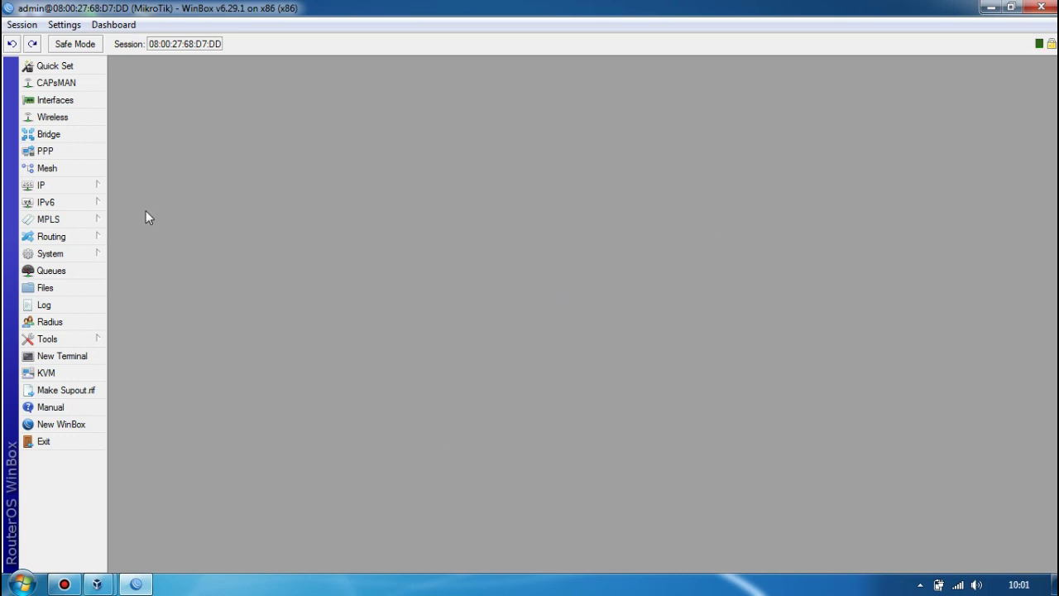
Start a new srcnat NAT rule with Out. Interface set to ether2.
{"action": "left_click", "coordinate": [58, 185]}
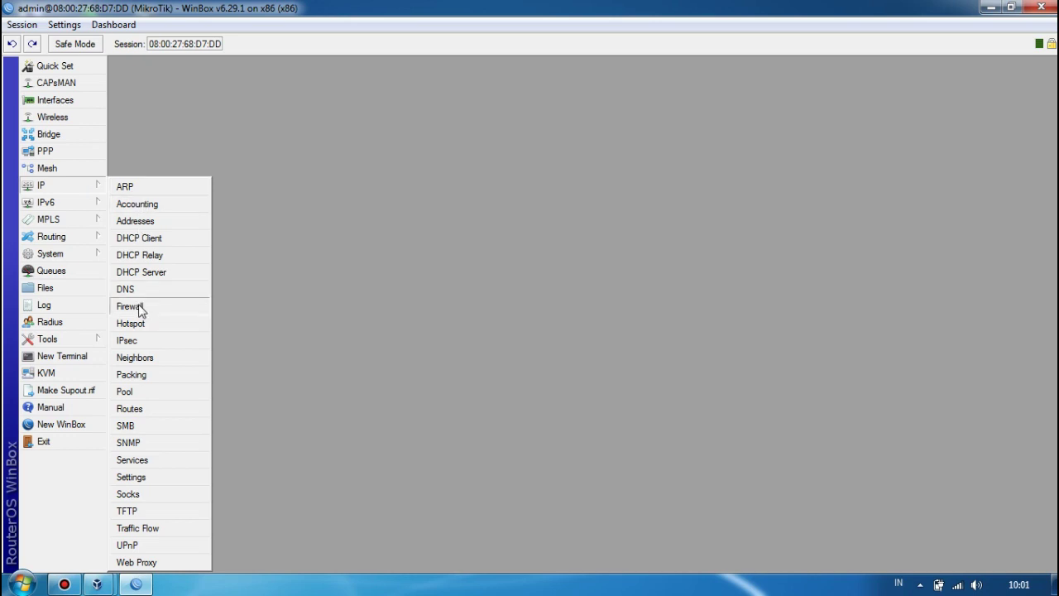
{"action": "left_click", "coordinate": [139, 307]}
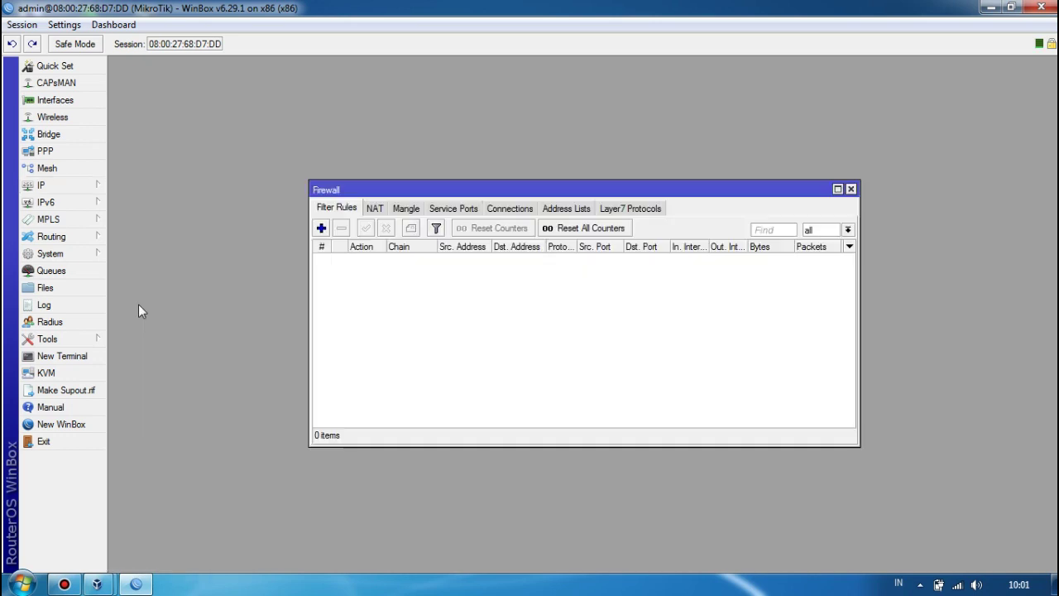
{"action": "left_click", "coordinate": [373, 212]}
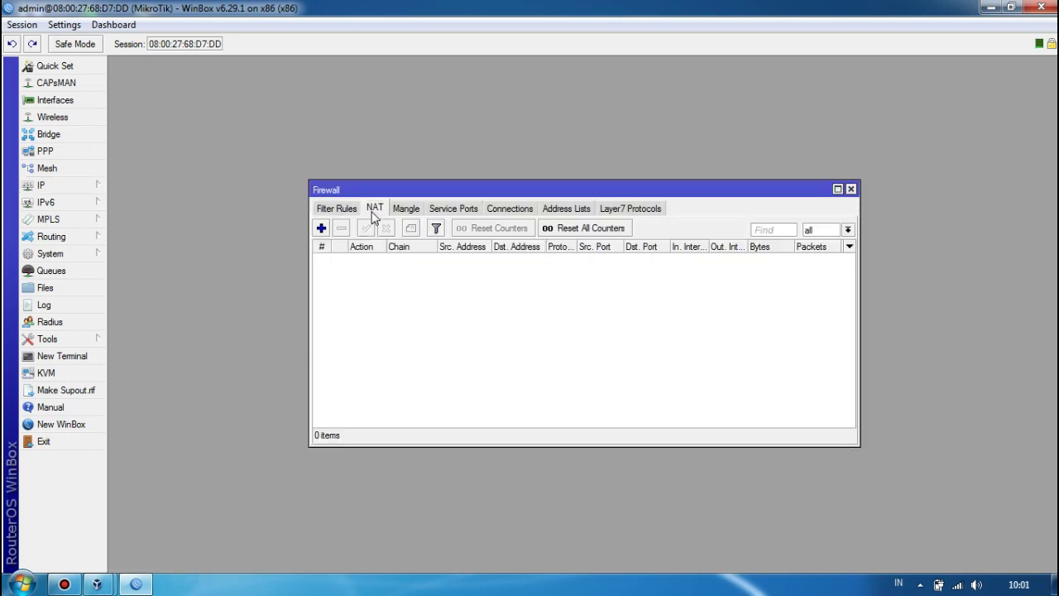
{"action": "left_click", "coordinate": [321, 229]}
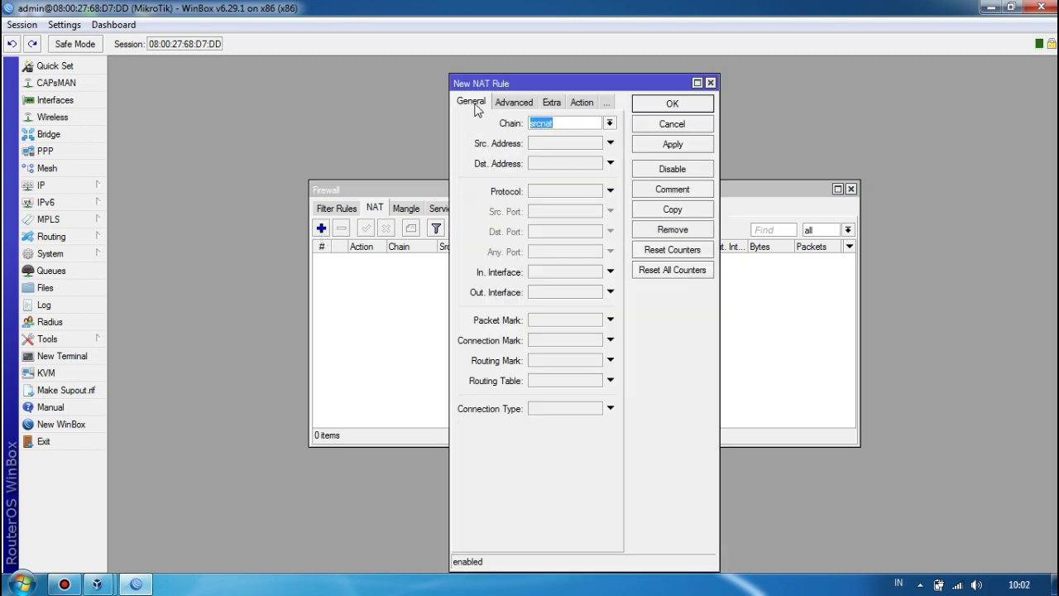
{"action": "left_click", "coordinate": [610, 293]}
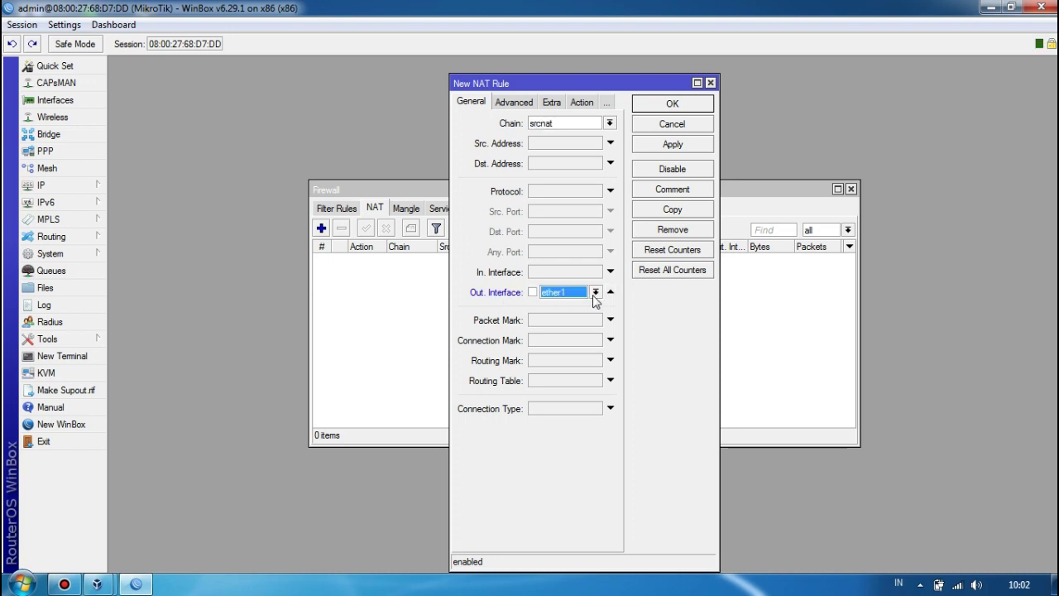
{"action": "left_click", "coordinate": [595, 292]}
{"action": "left_click", "coordinate": [560, 355]}
Set the rule's action to masquerade, save it, and close the Firewall window.
{"action": "left_click", "coordinate": [583, 104]}
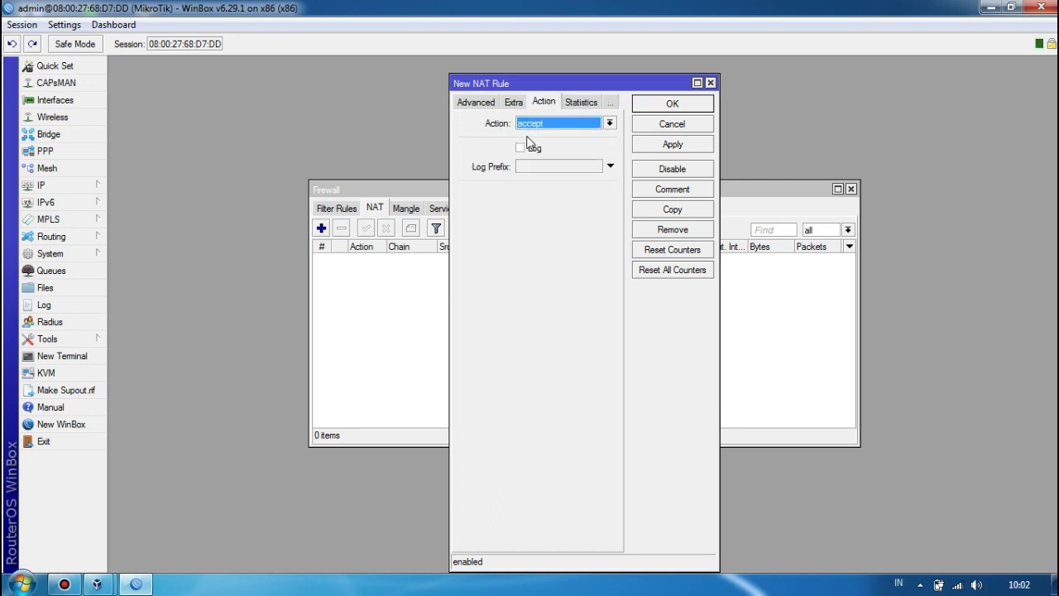
{"action": "left_click", "coordinate": [610, 122]}
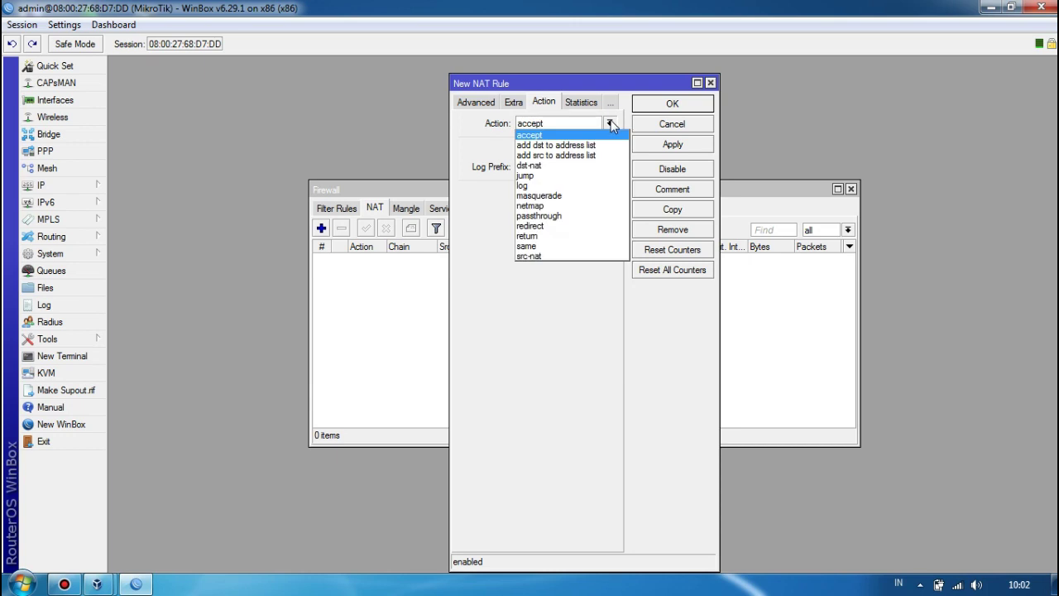
{"action": "left_click", "coordinate": [561, 204]}
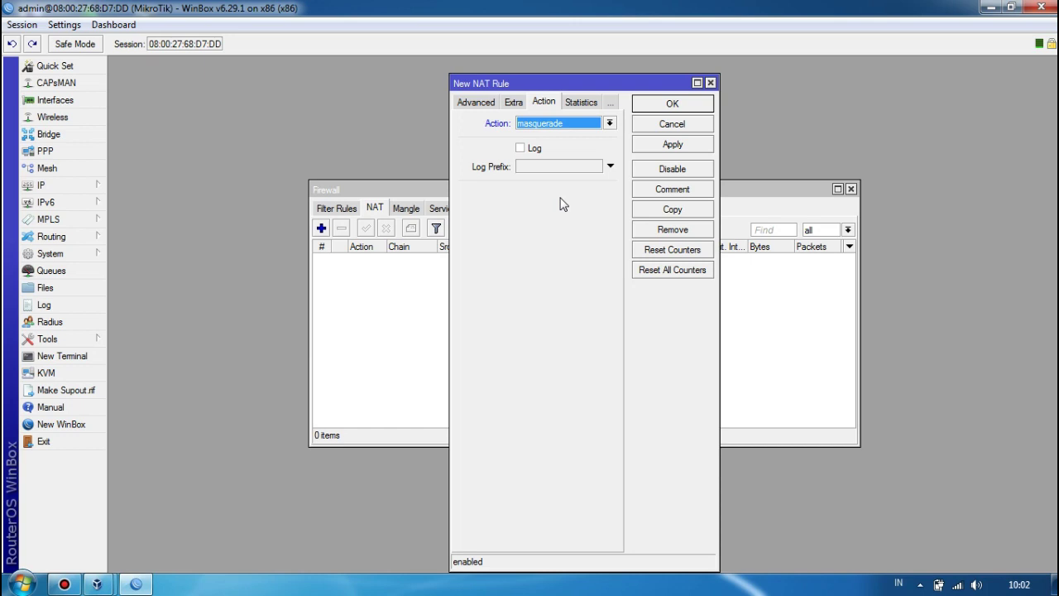
{"action": "left_click", "coordinate": [684, 146]}
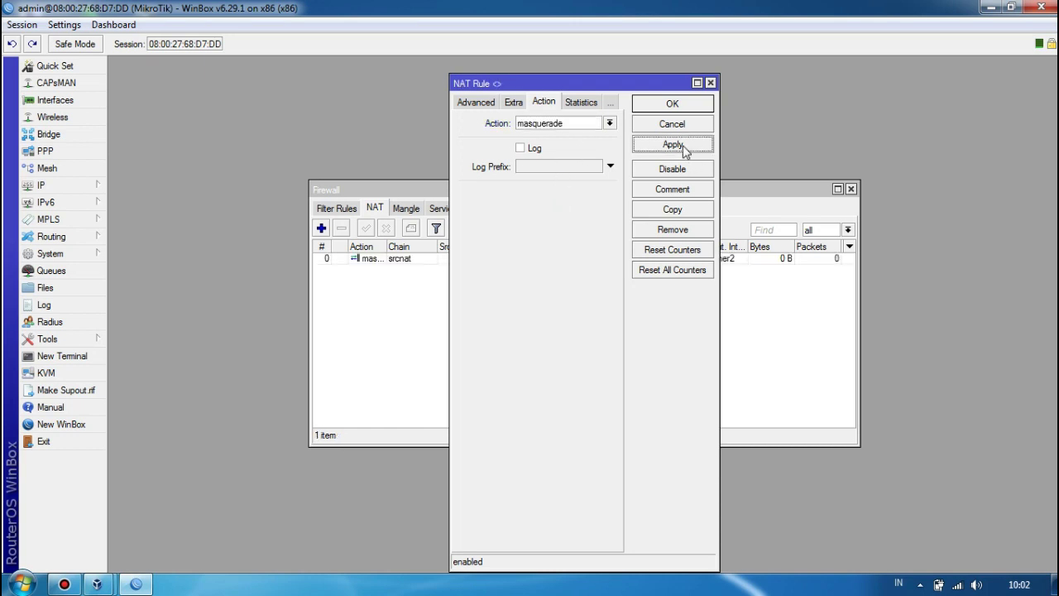
{"action": "left_click", "coordinate": [675, 105]}
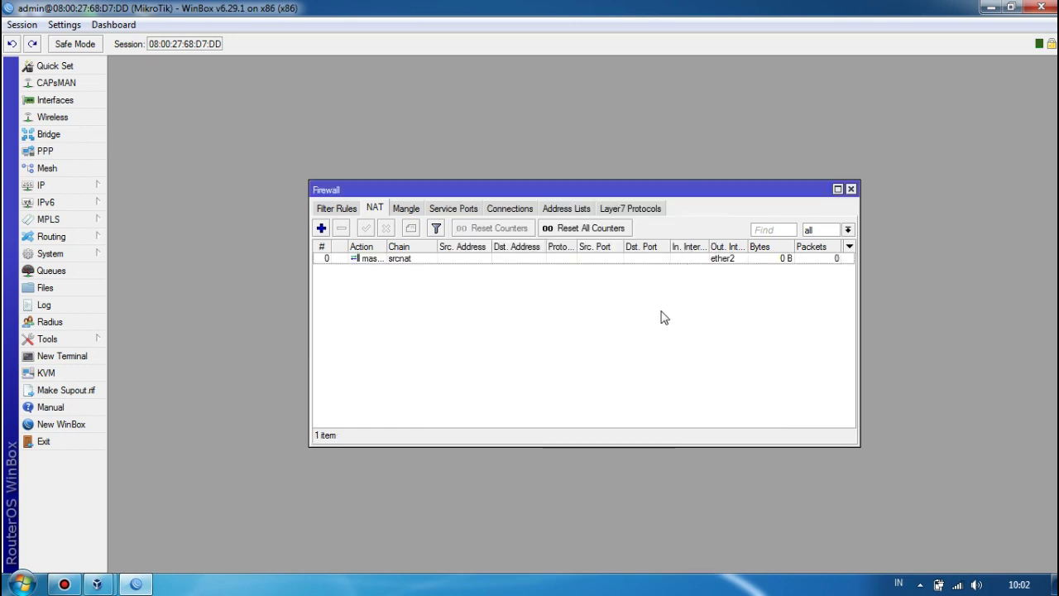
{"action": "left_click", "coordinate": [850, 189]}
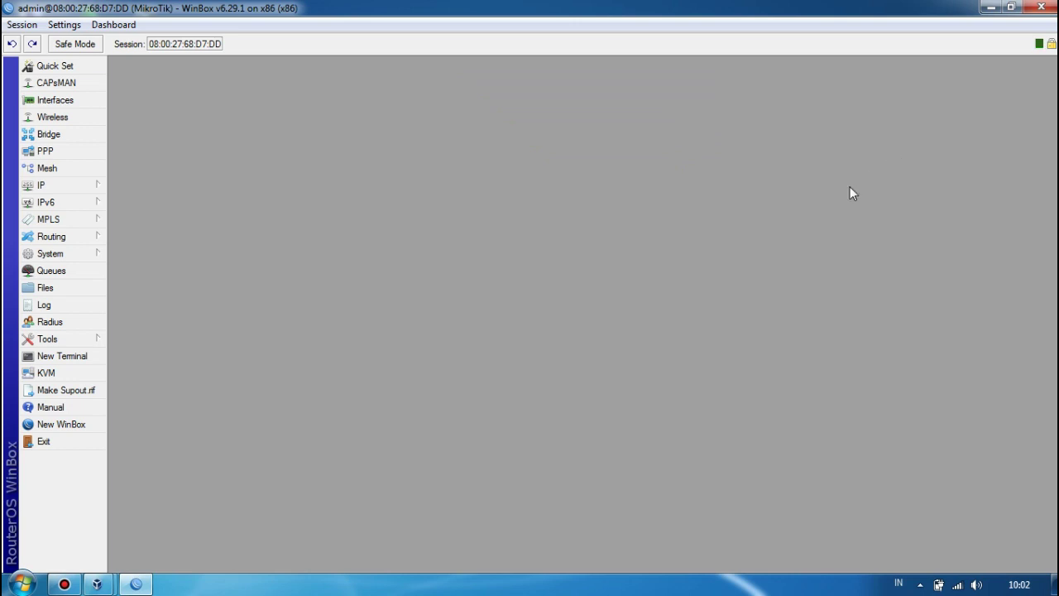
Start Hotspot Setup on ether1 with local address 192.168.1.1/24 and pool 192.168.1.2-192.168.1.254.
{"action": "left_click", "coordinate": [69, 190]}
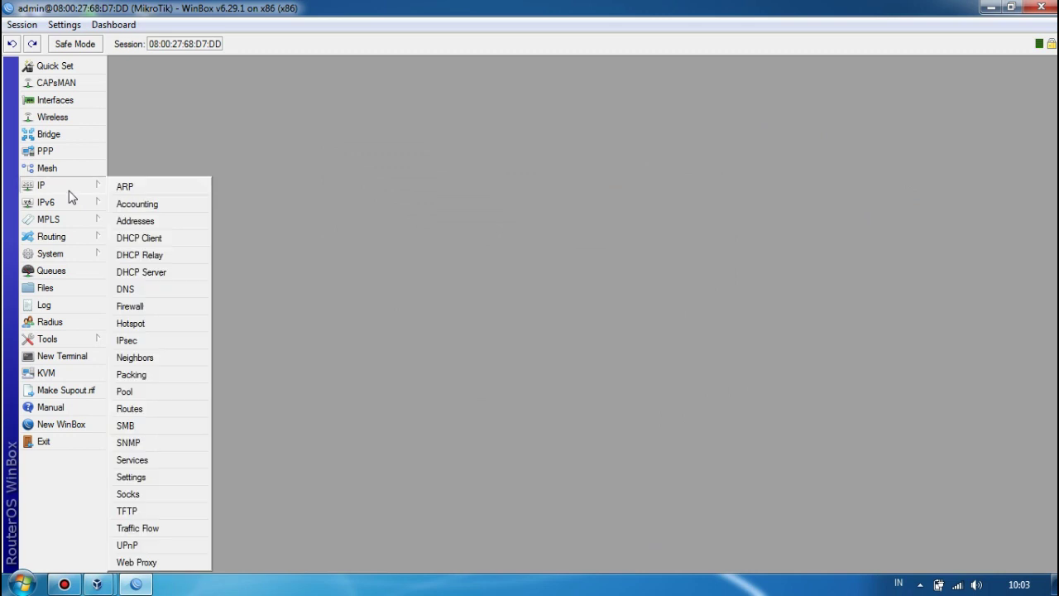
{"action": "left_click", "coordinate": [131, 323]}
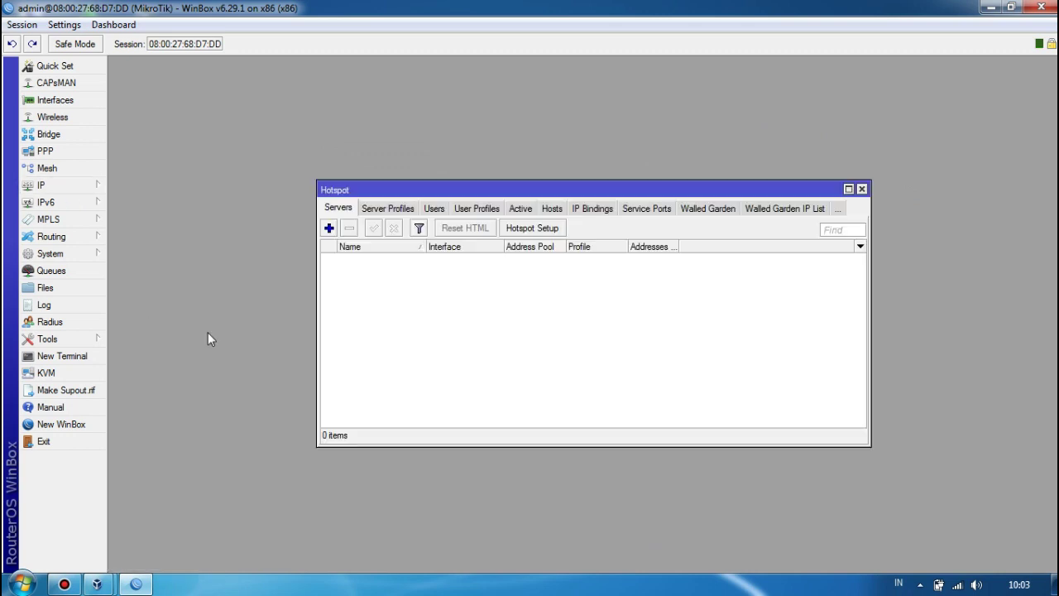
{"action": "left_click", "coordinate": [546, 234]}
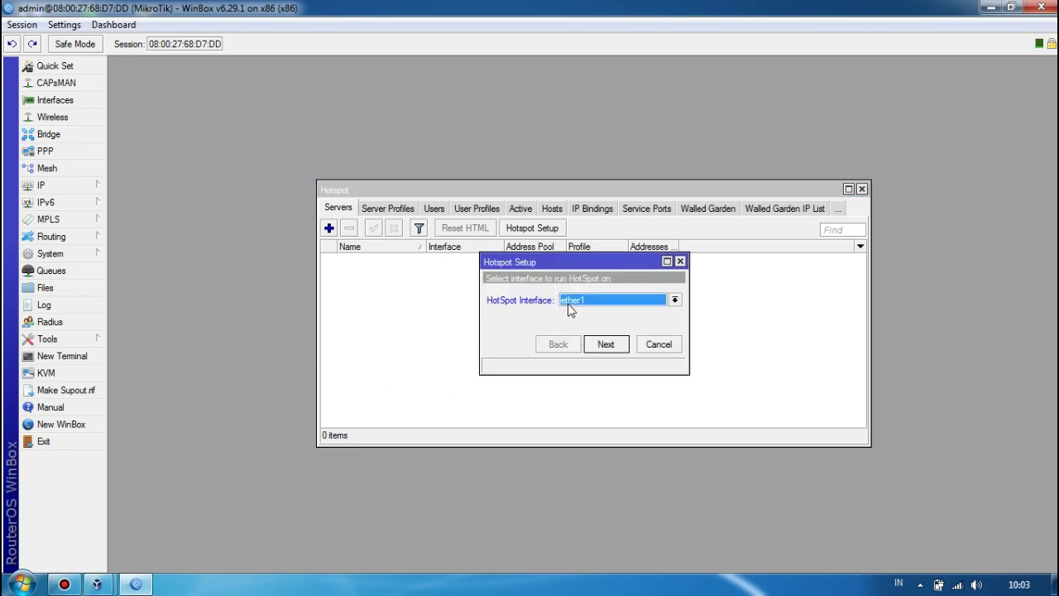
{"action": "left_click", "coordinate": [605, 346]}
{"action": "left_click", "coordinate": [605, 346]}
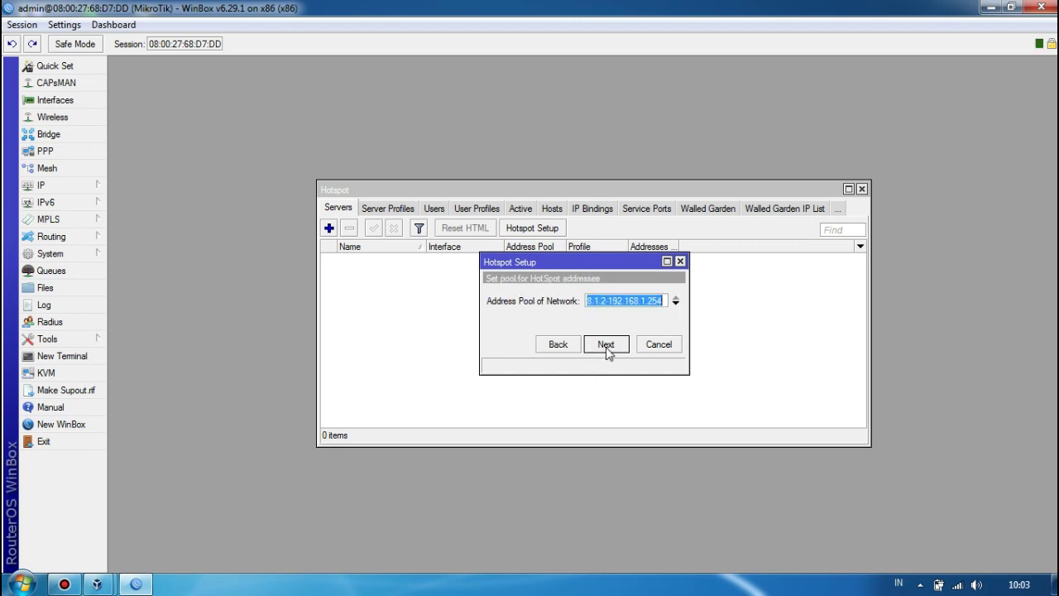
{"action": "left_click", "coordinate": [607, 346]}
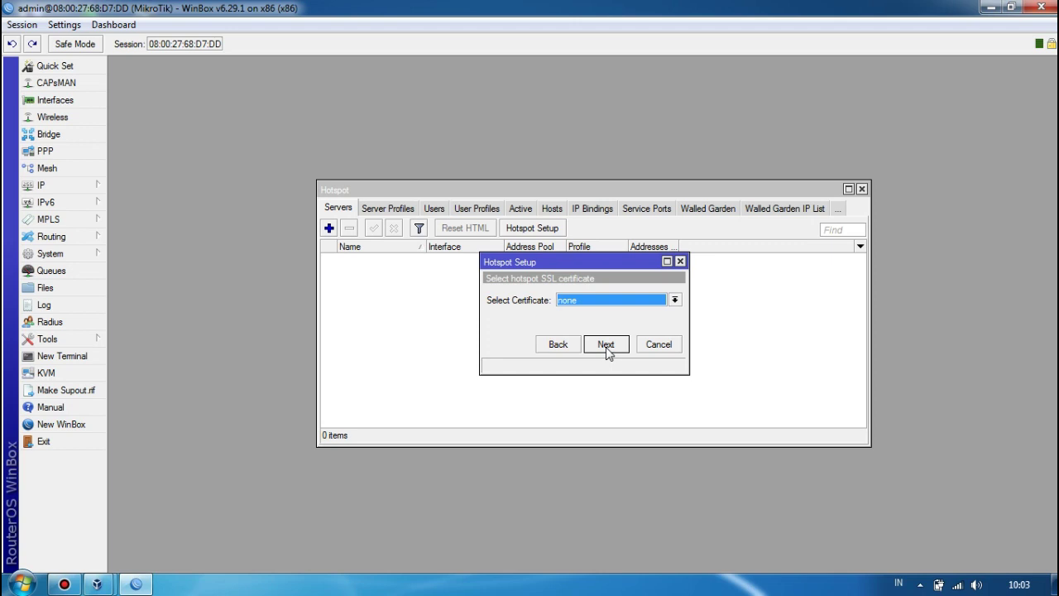
Skip certificate and SMTP, keep DNS 8.8.8.8/8.8.4.4, set DNS name lkpsyifaulqolbi.com, and finish.
{"action": "left_click", "coordinate": [605, 346]}
{"action": "left_click", "coordinate": [605, 346]}
{"action": "left_click", "coordinate": [605, 346]}
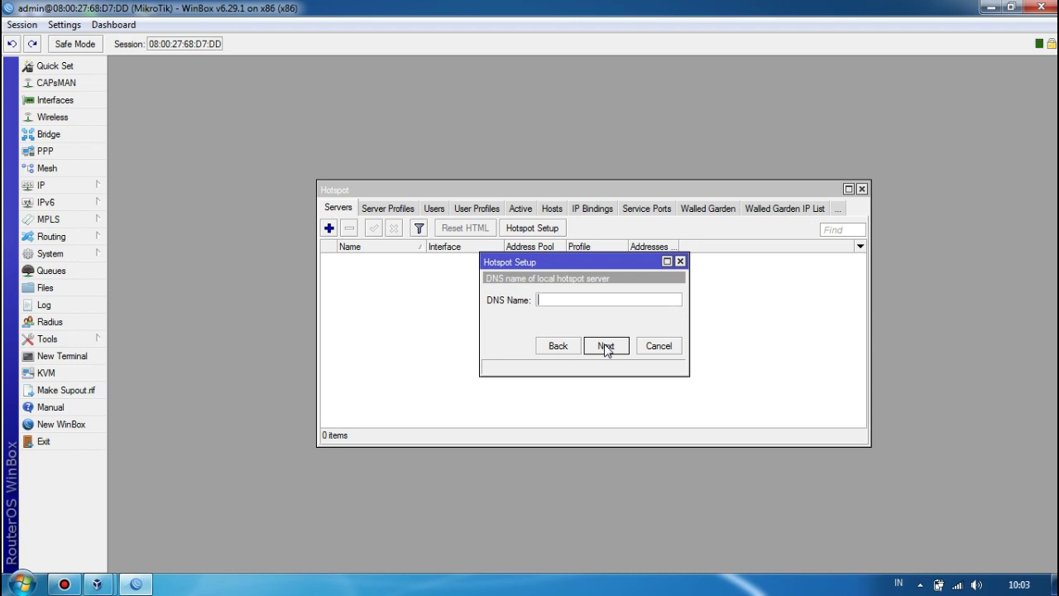
{"action": "type", "text": "lkpsyifaulqolbi.com"}
{"action": "left_click", "coordinate": [604, 346]}
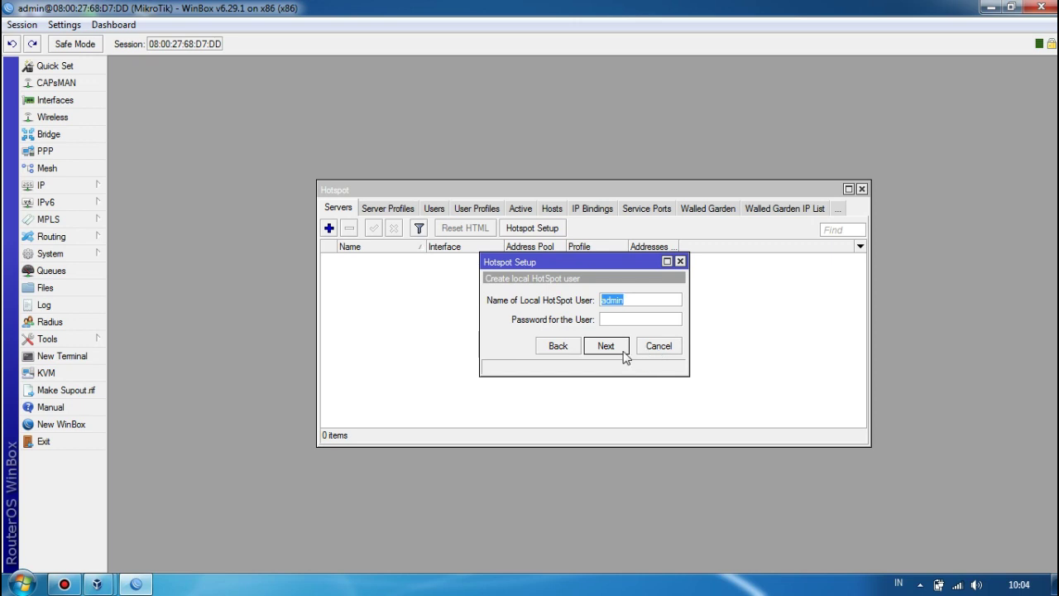
{"action": "left_click", "coordinate": [607, 346]}
{"action": "left_click", "coordinate": [636, 308]}
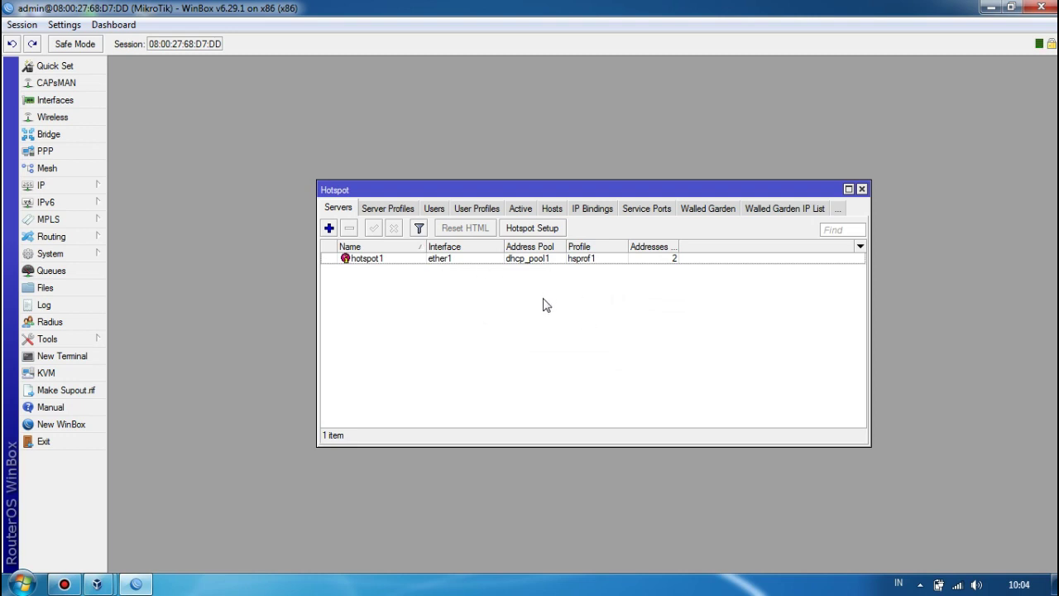
Add a new hotspot user with a user name and password.
{"action": "left_click", "coordinate": [437, 210]}
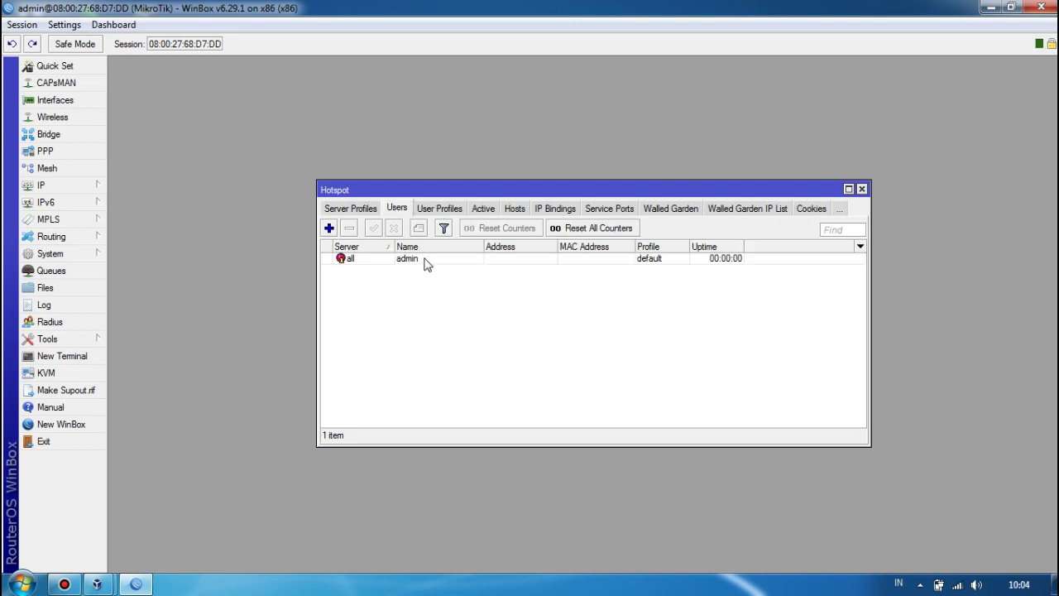
{"action": "left_click", "coordinate": [331, 230]}
{"action": "key", "text": "Tab"}
{"action": "type", "text": "d"}
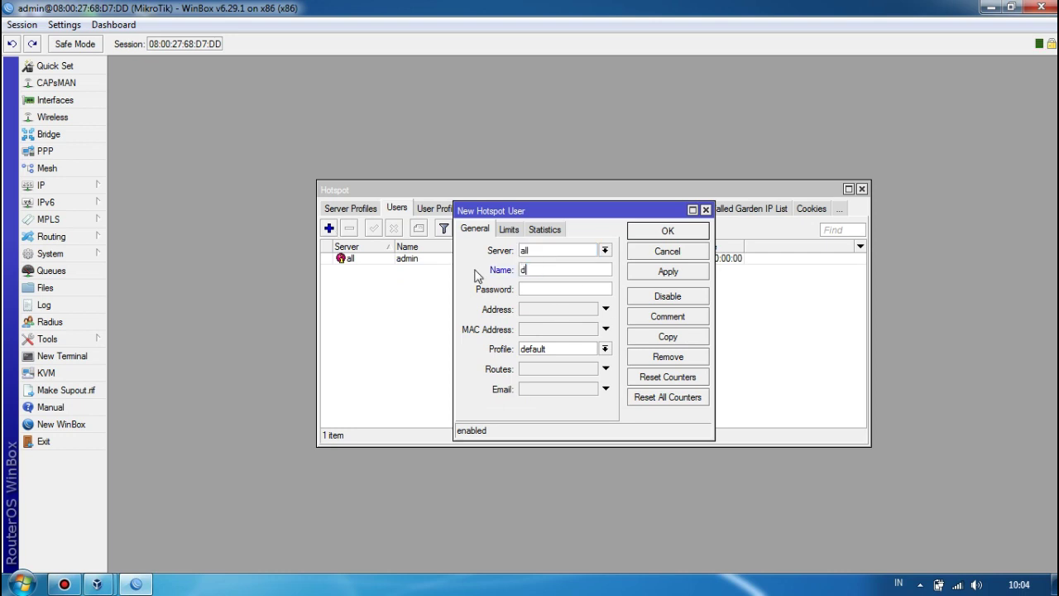
{"action": "type", "text": "imas"}
{"action": "left_click", "coordinate": [544, 288]}
{"action": "type", "text": "123"}
{"action": "left_click", "coordinate": [683, 273]}
{"action": "left_click", "coordinate": [685, 238]}
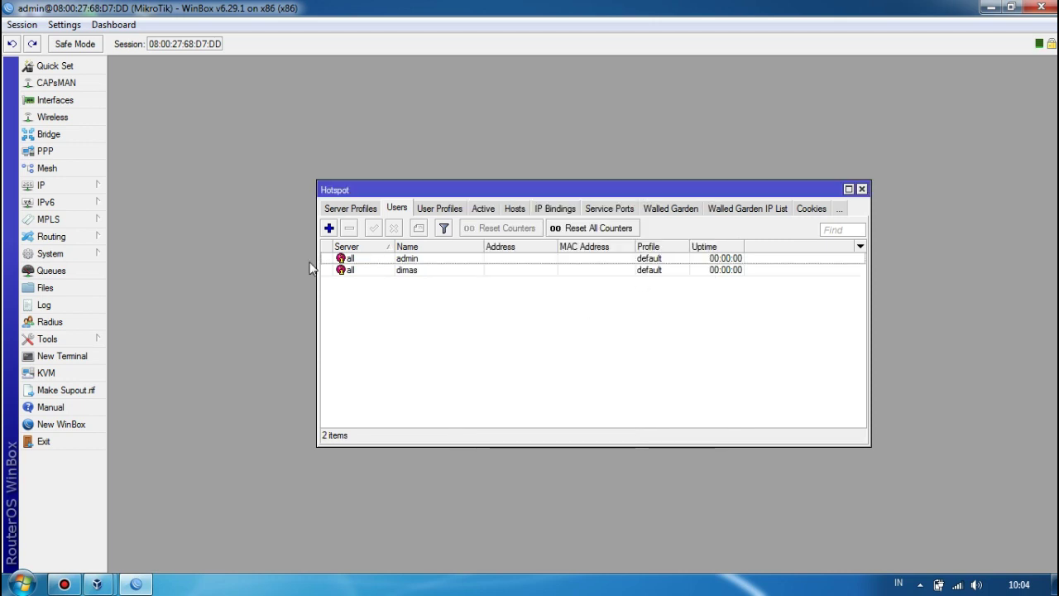
Untick Cookie login in the hsprof1 server profile, leaving HTTP CHAP, and close the Hotspot window.
{"action": "left_click", "coordinate": [358, 210]}
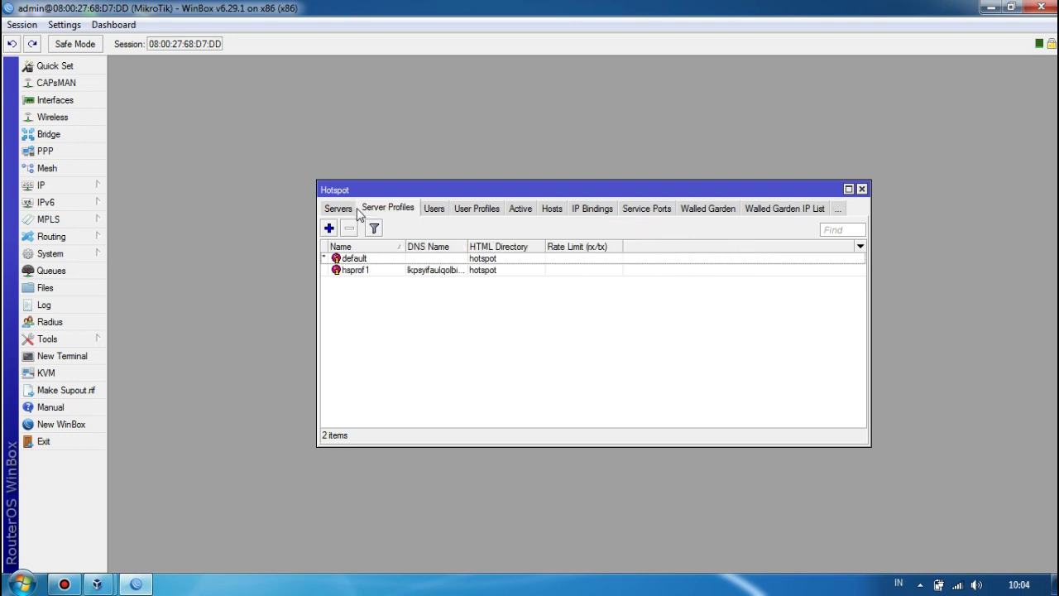
{"action": "double_click", "coordinate": [435, 277]}
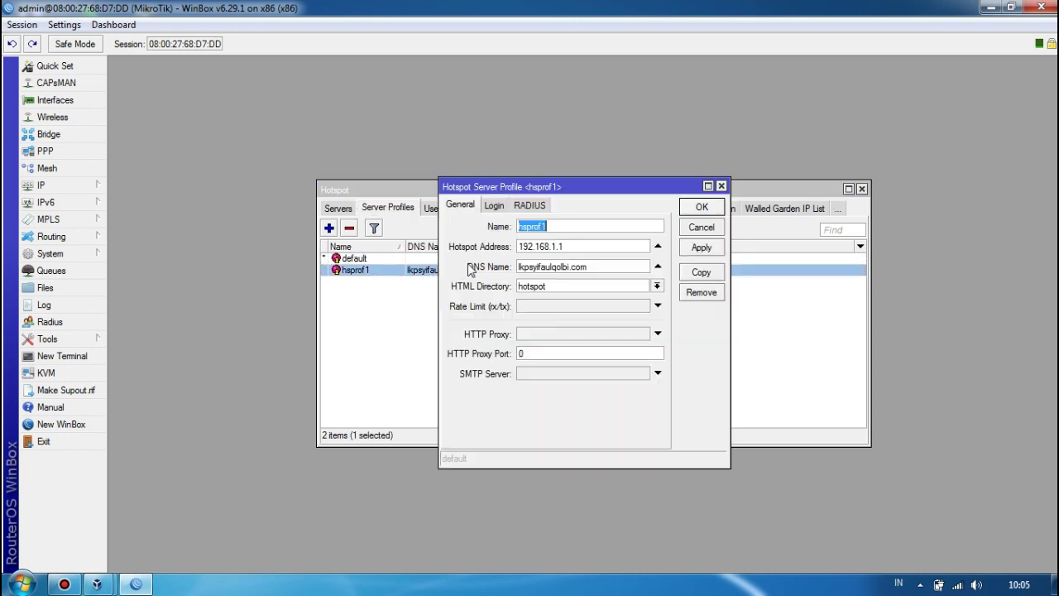
{"action": "left_click", "coordinate": [494, 207]}
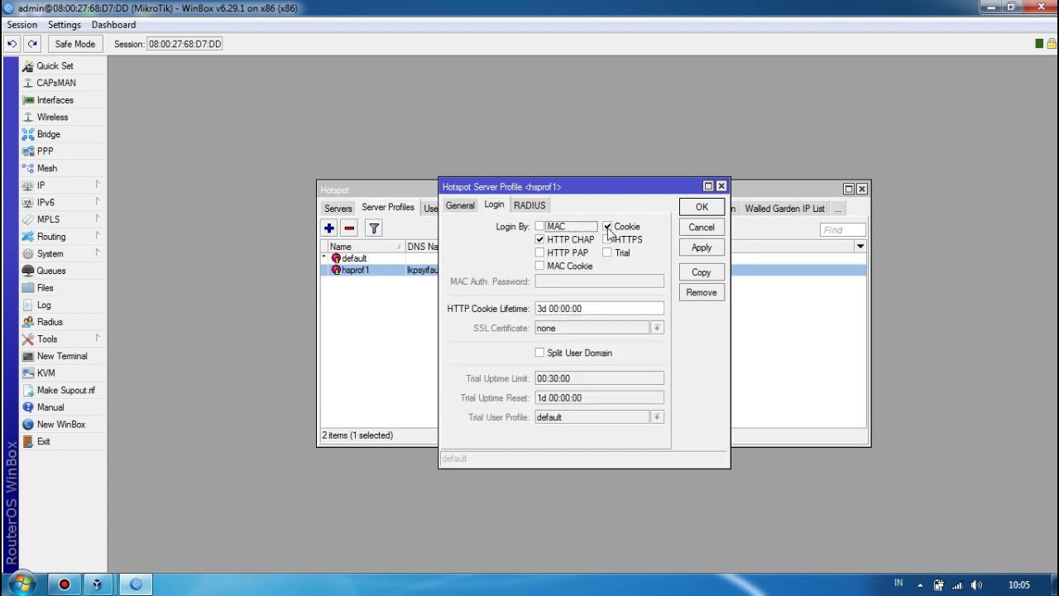
{"action": "left_click", "coordinate": [608, 227]}
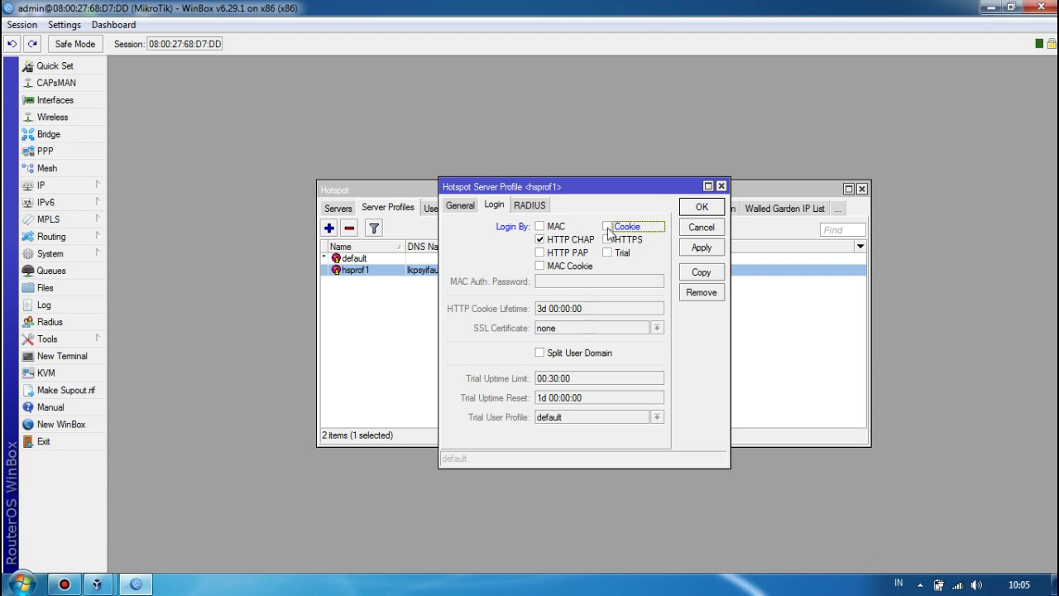
{"action": "left_click", "coordinate": [701, 246]}
{"action": "left_click", "coordinate": [701, 207]}
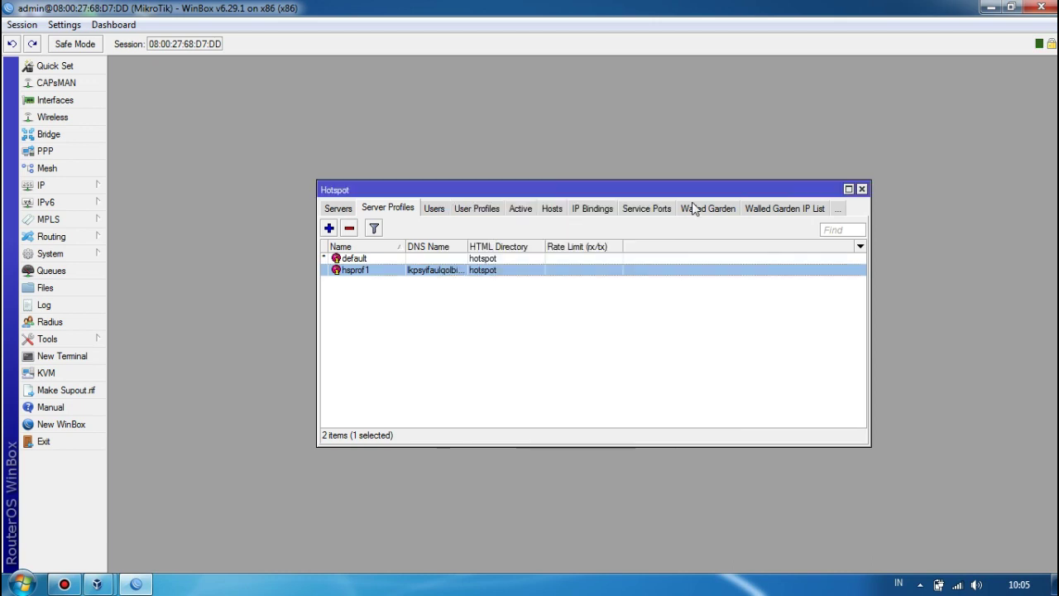
{"action": "left_click", "coordinate": [861, 189]}
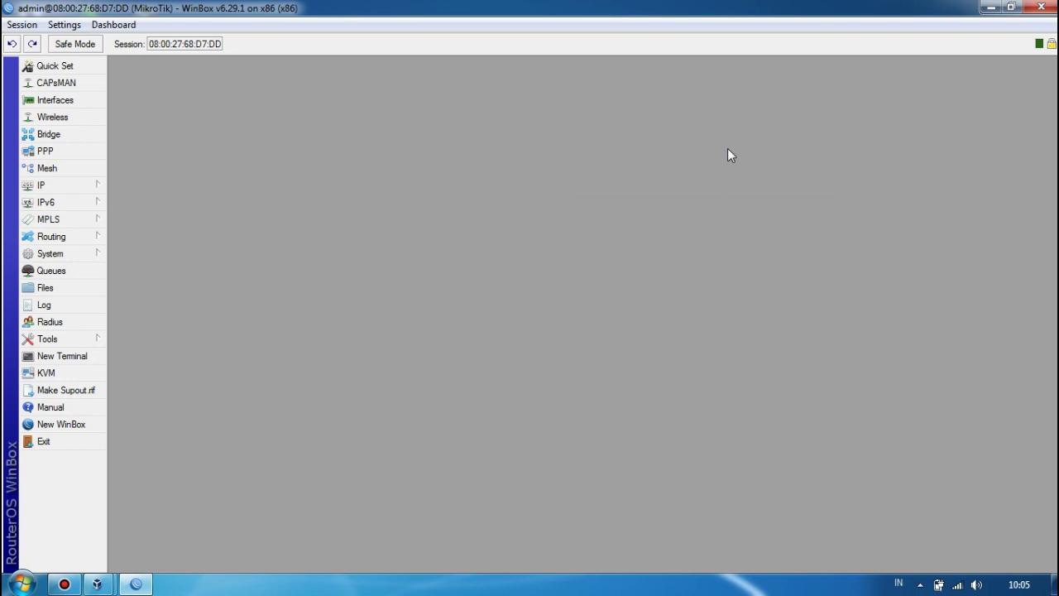
In VirtualBox Manager, attach Mikrotik's Adapter 1 to Internal Network intnet and save.
{"action": "left_click", "coordinate": [990, 8]}
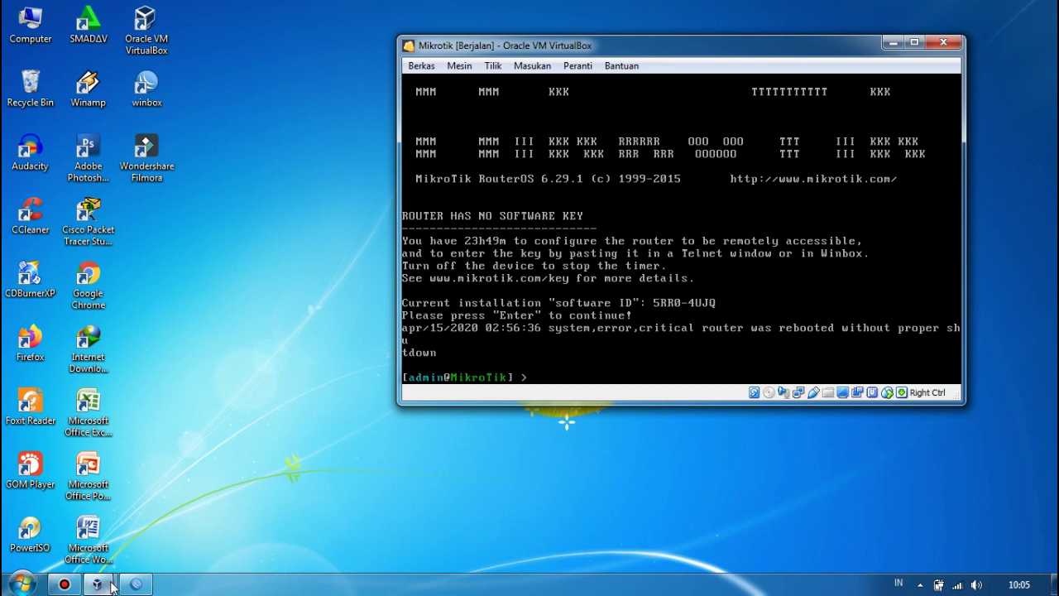
{"action": "mouse_move", "coordinate": [97, 584]}
{"action": "left_click", "coordinate": [70, 504]}
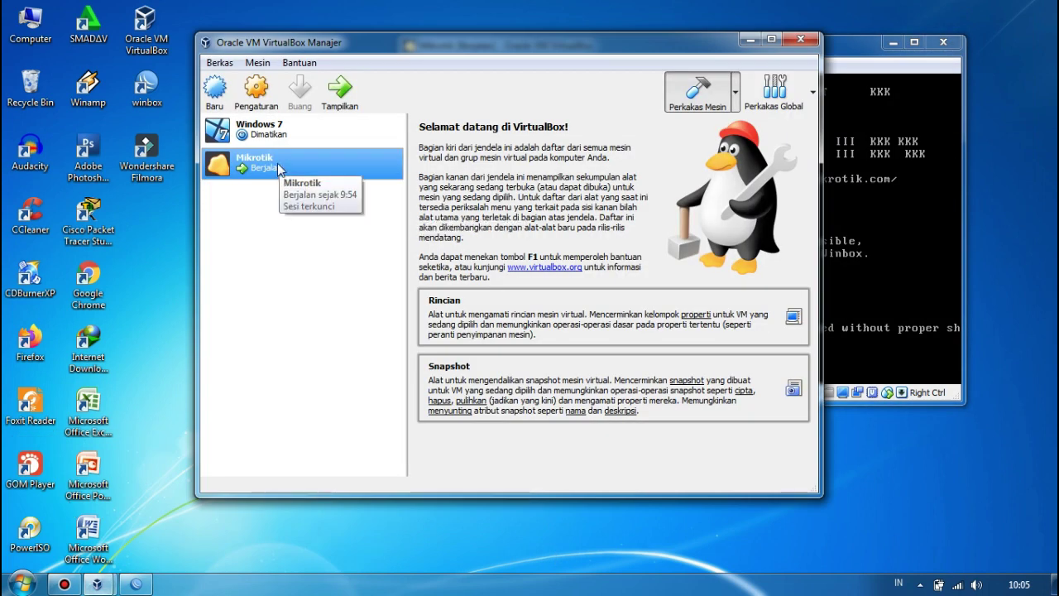
{"action": "left_click", "coordinate": [258, 85]}
{"action": "left_click", "coordinate": [309, 248]}
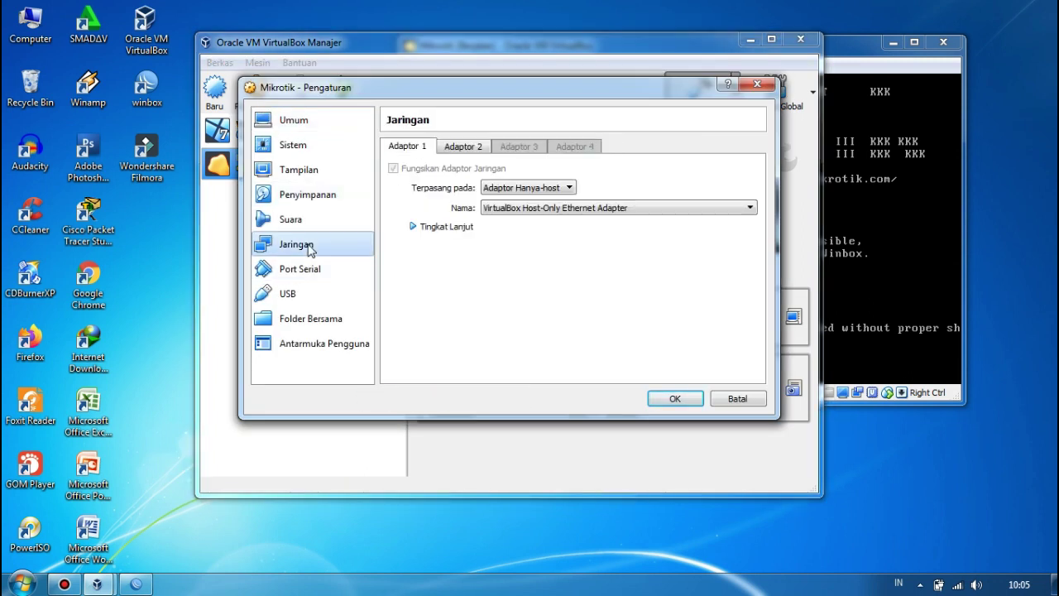
{"action": "left_click", "coordinate": [506, 189]}
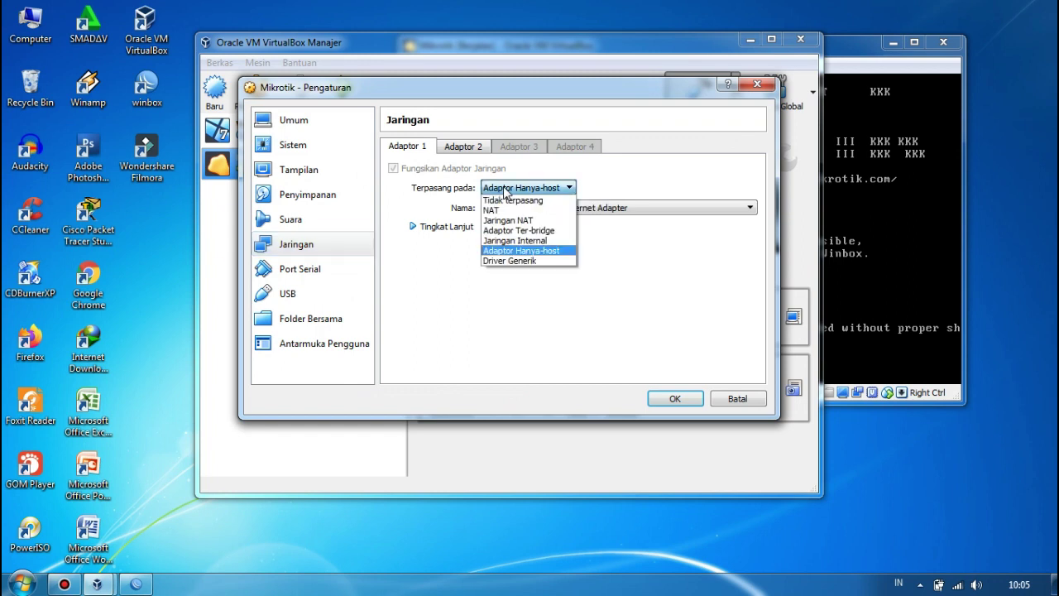
{"action": "left_click", "coordinate": [515, 241]}
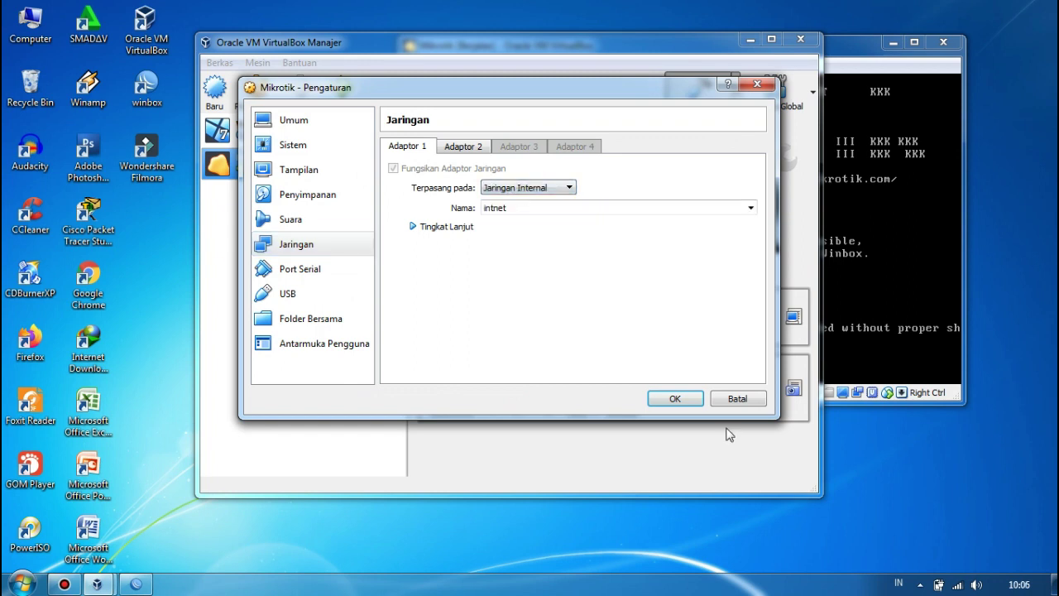
{"action": "left_click", "coordinate": [675, 399]}
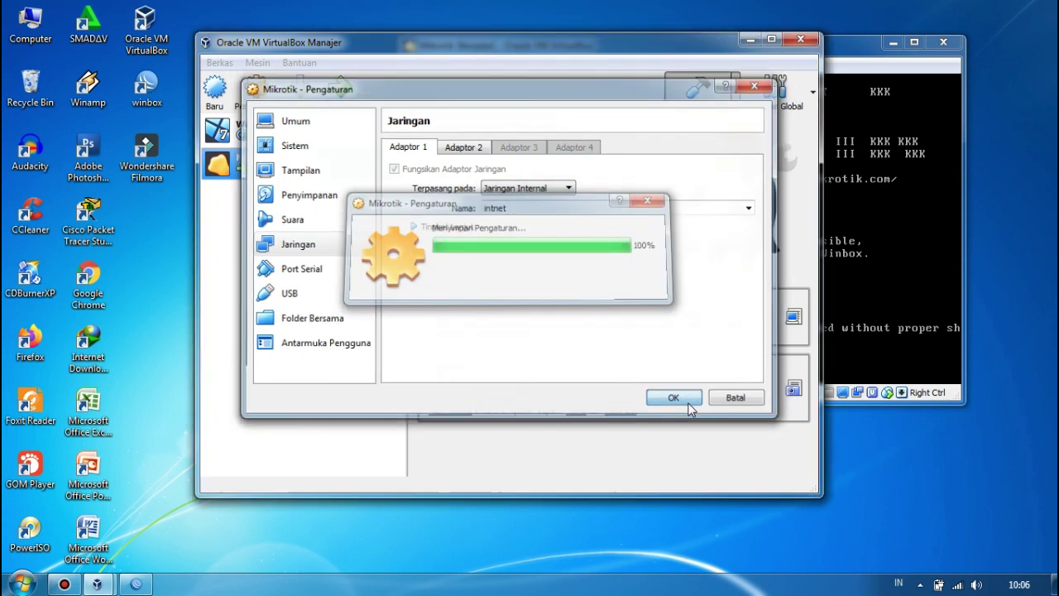
{"action": "left_click", "coordinate": [295, 135]}
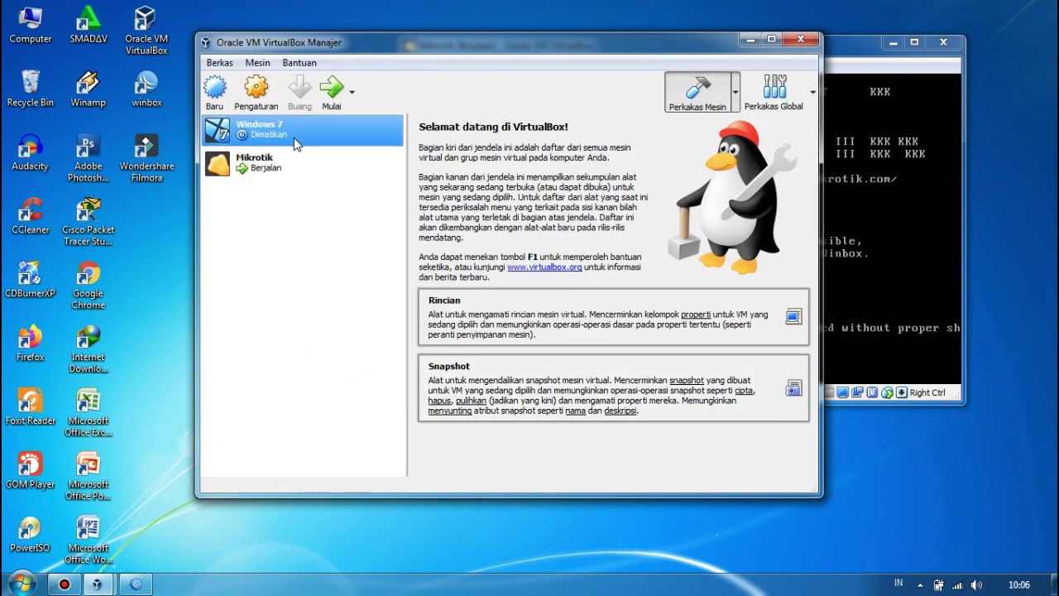
{"action": "left_click", "coordinate": [261, 110]}
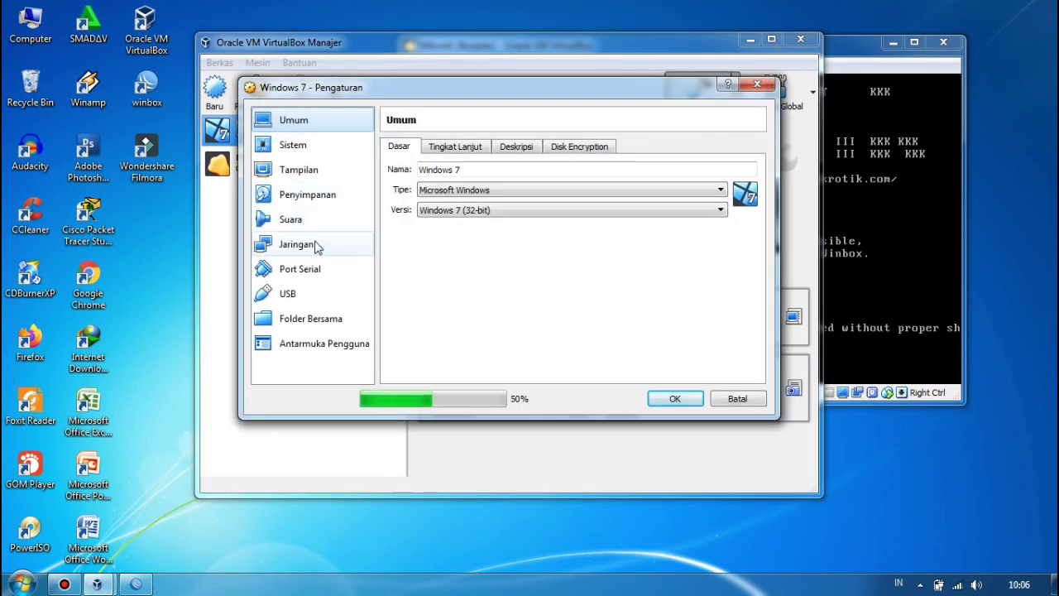
{"action": "left_click", "coordinate": [315, 246]}
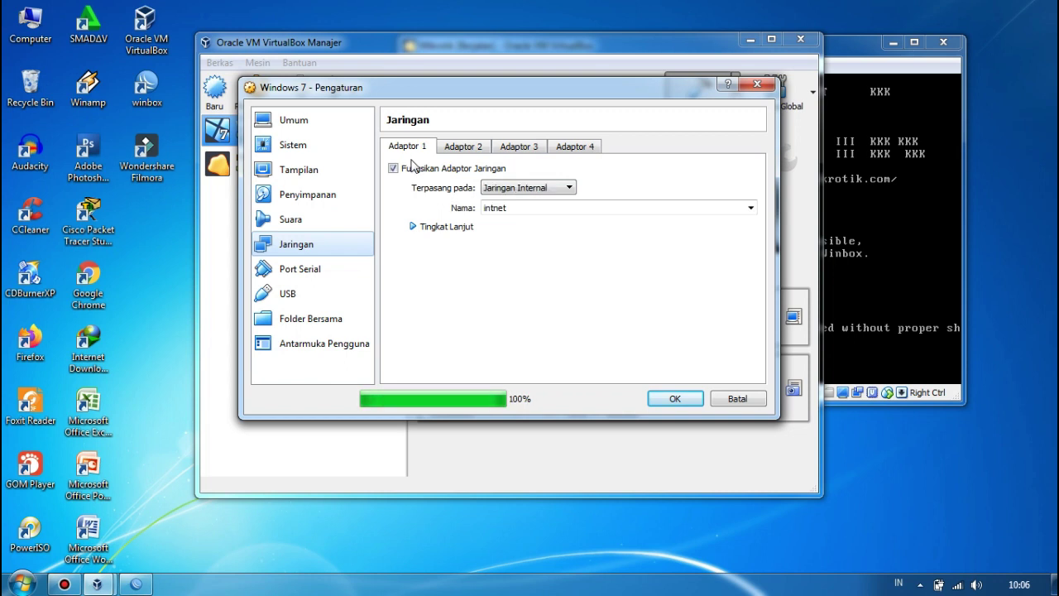
{"action": "left_click", "coordinate": [671, 399]}
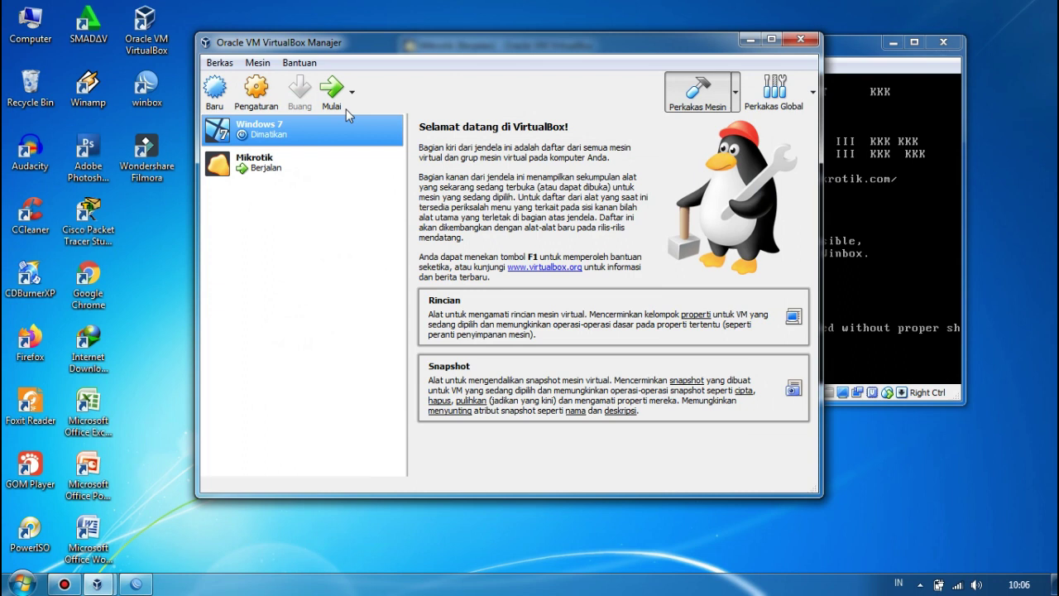
Start the Windows 7 VM and minimize the WinBox and VirtualBox Manager windows.
{"action": "left_click", "coordinate": [335, 104]}
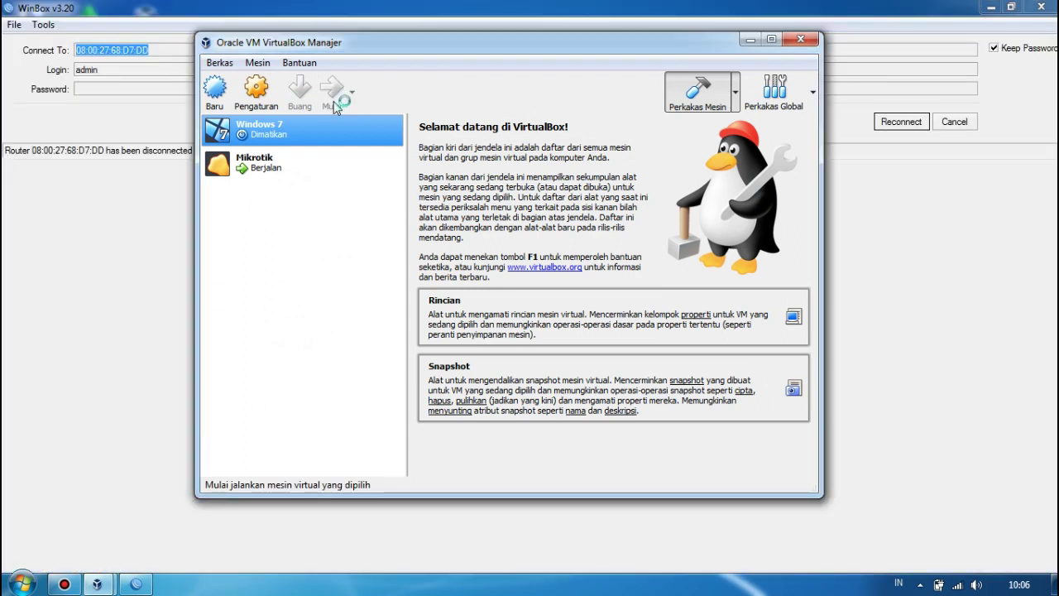
{"action": "left_click", "coordinate": [988, 13]}
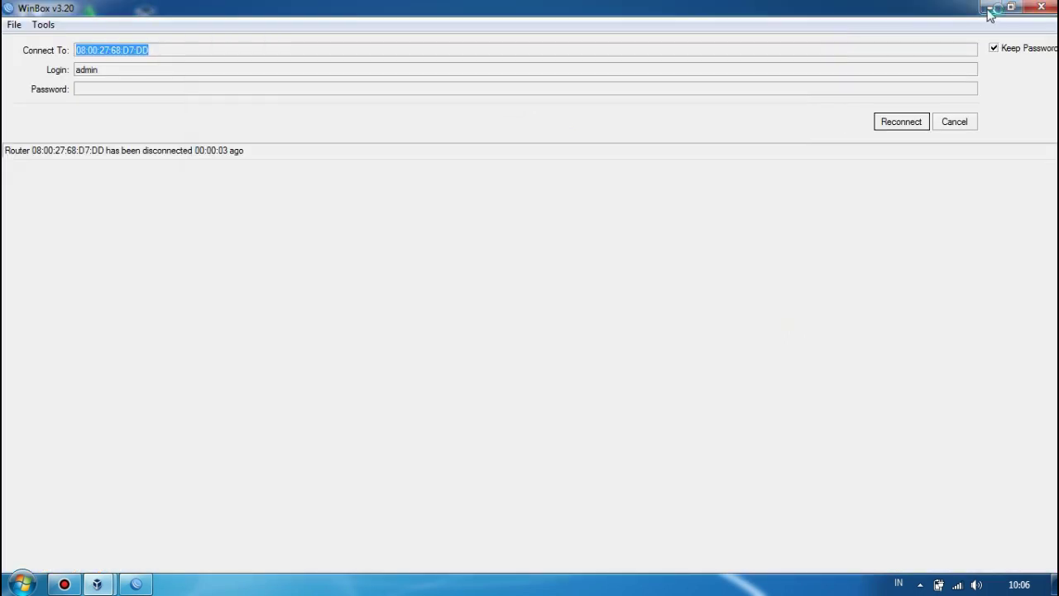
{"action": "left_click", "coordinate": [990, 8]}
{"action": "left_click", "coordinate": [753, 40]}
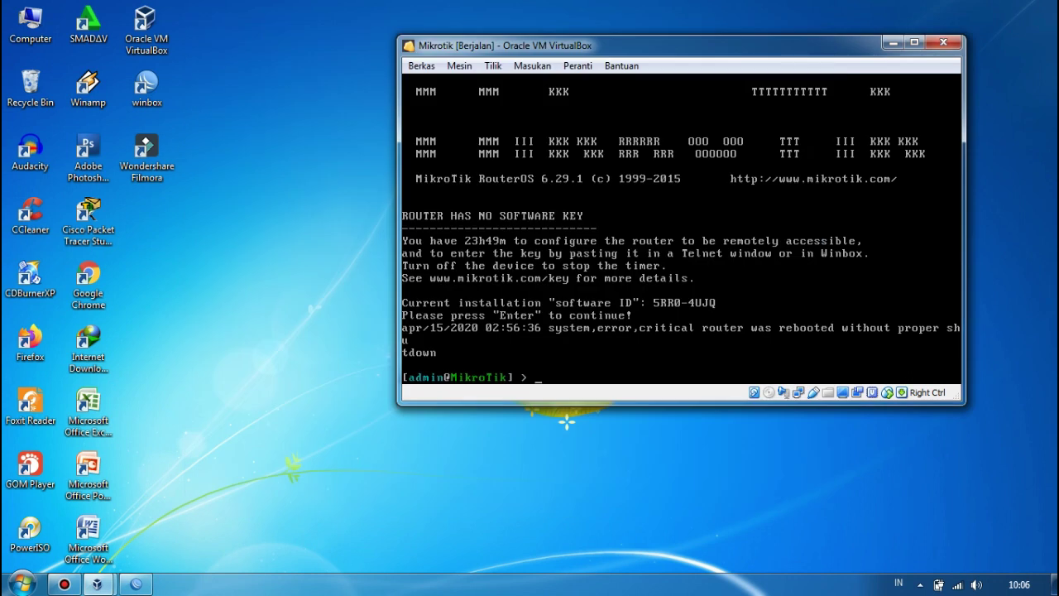
{"action": "mouse_move", "coordinate": [111, 586]}
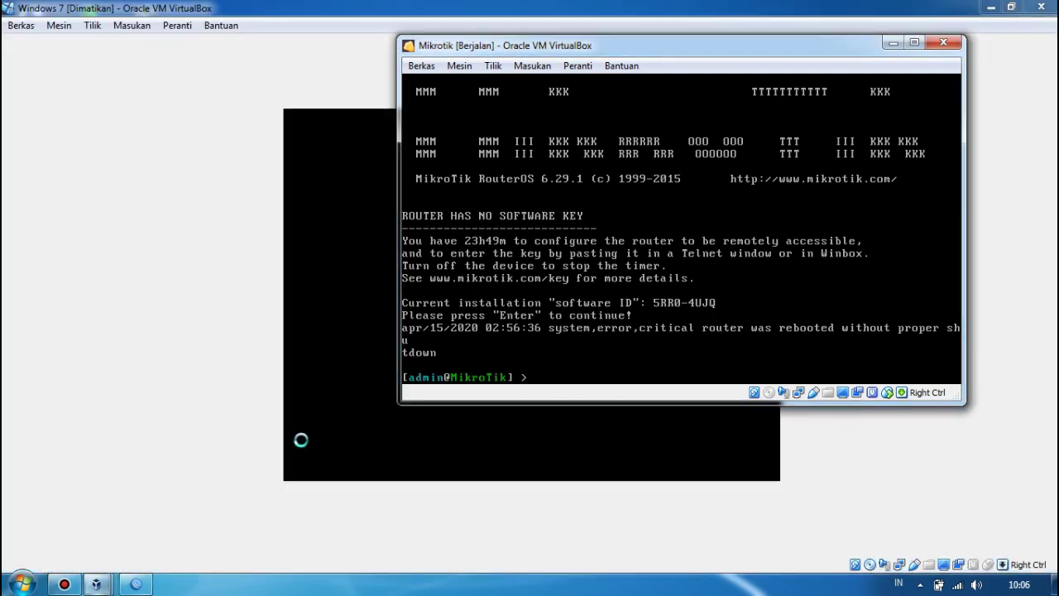
In the Windows 7 VM window, dismiss the keyboard auto-capture notice and choose Start Windows Normally.
{"action": "left_click", "coordinate": [892, 42]}
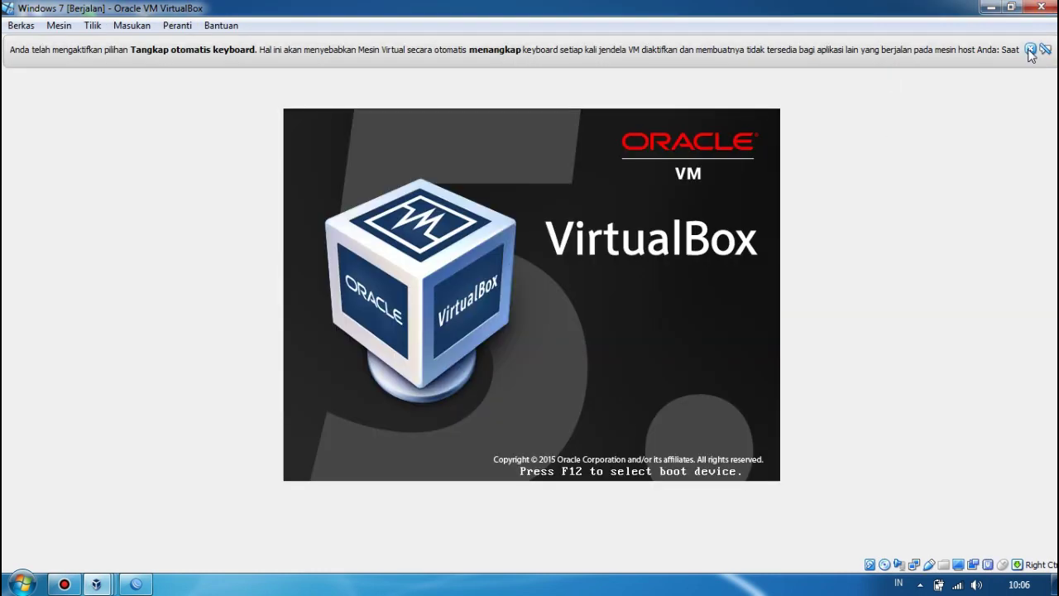
{"action": "left_click", "coordinate": [1029, 49]}
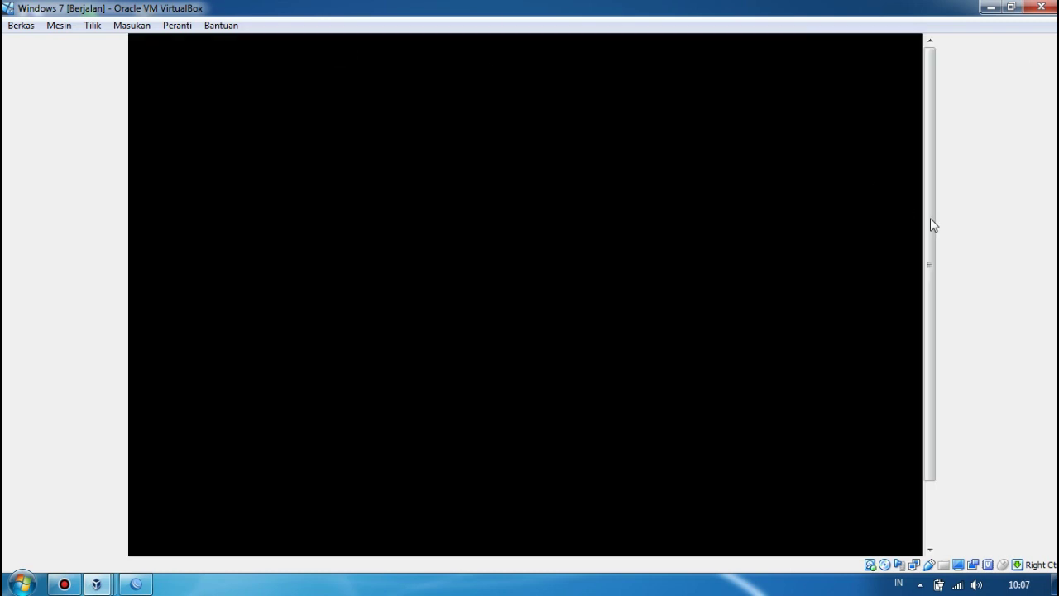
{"action": "key", "text": "Return"}
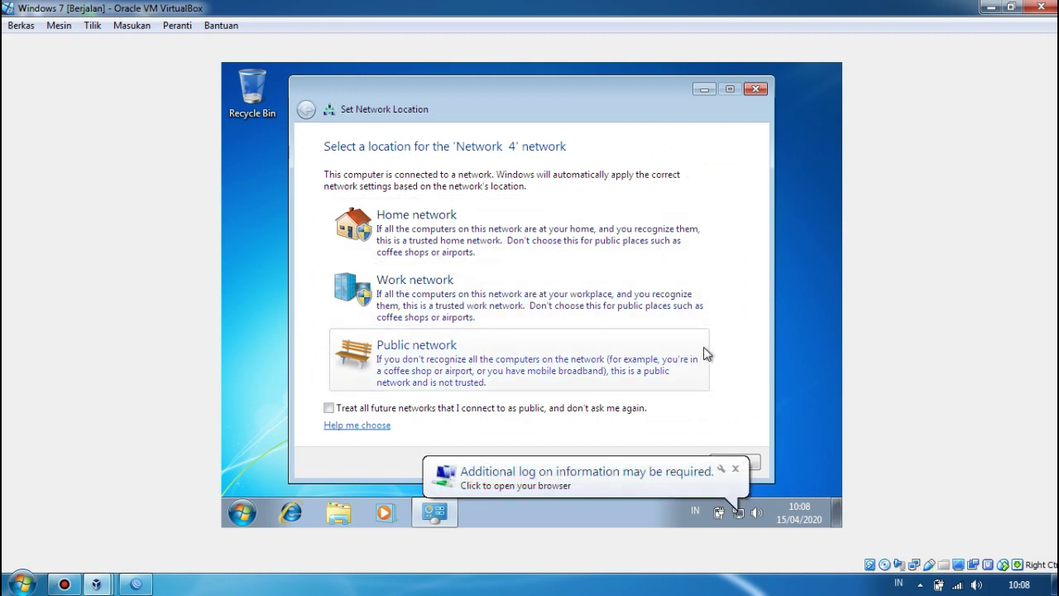
Set the network location to Public, close the prompt, and launch Internet Explorer.
{"action": "left_click", "coordinate": [705, 354]}
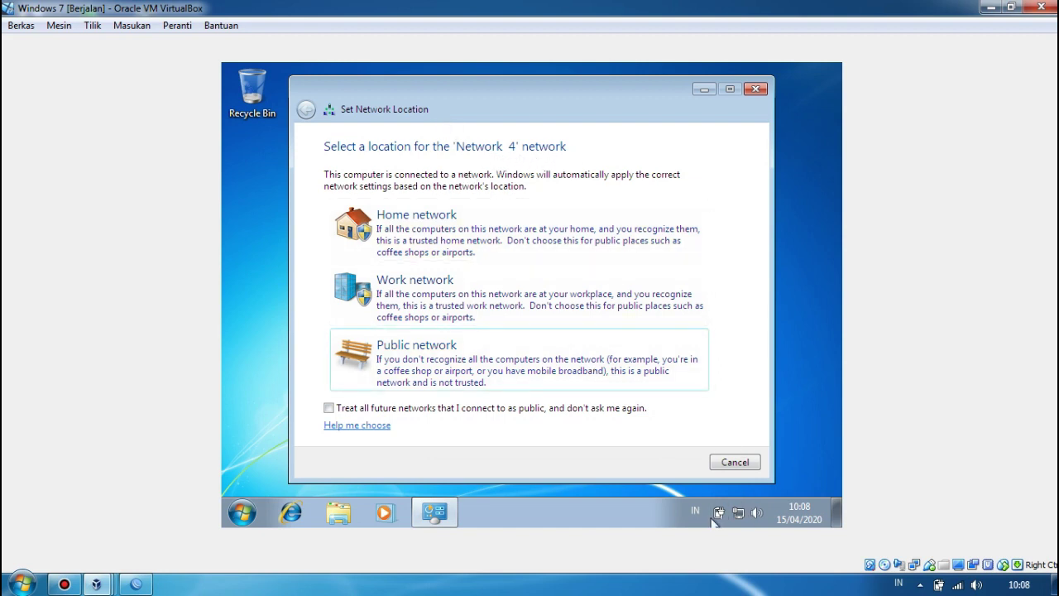
{"action": "left_click", "coordinate": [755, 89]}
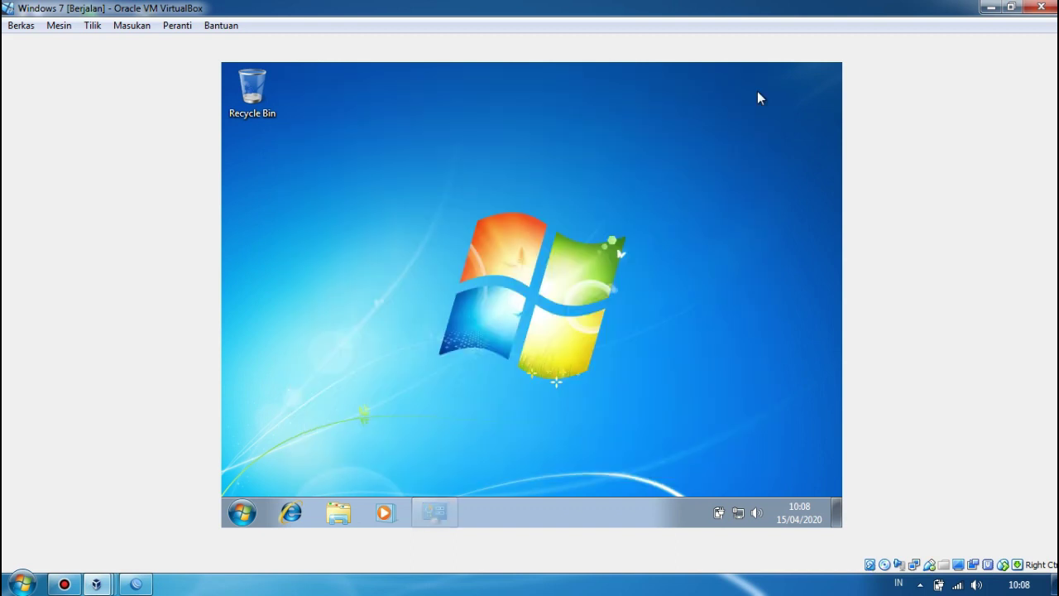
{"action": "left_click", "coordinate": [300, 517]}
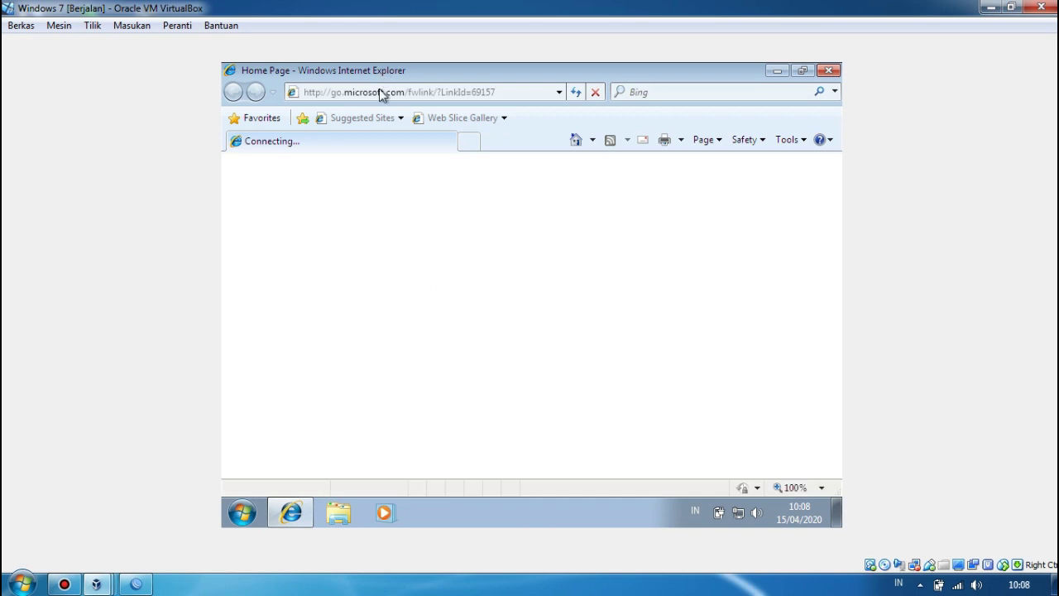
{"action": "type", "text": "youty"}
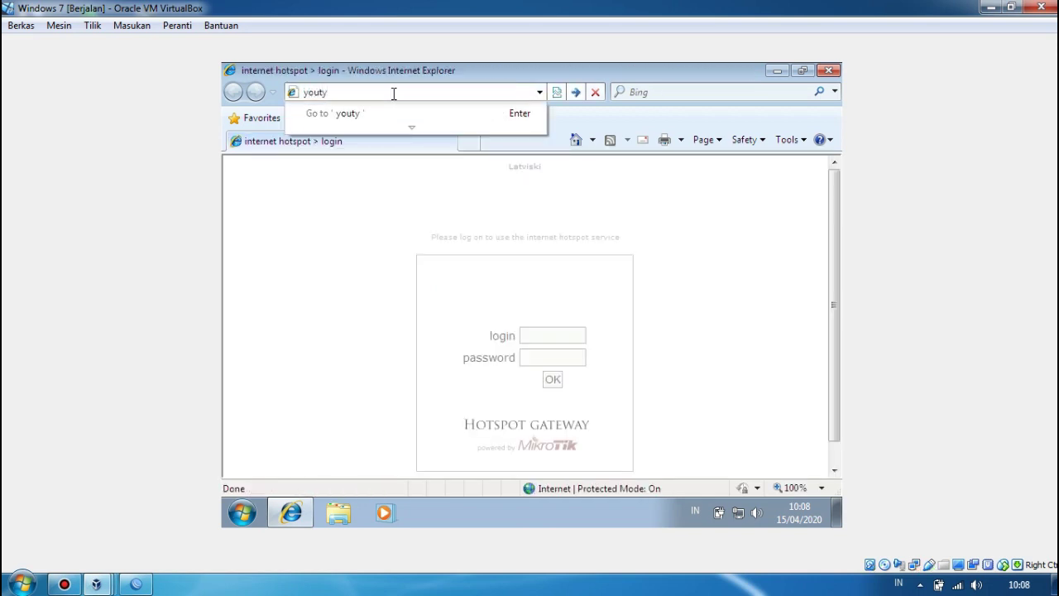
{"action": "key", "text": "BackSpace"}
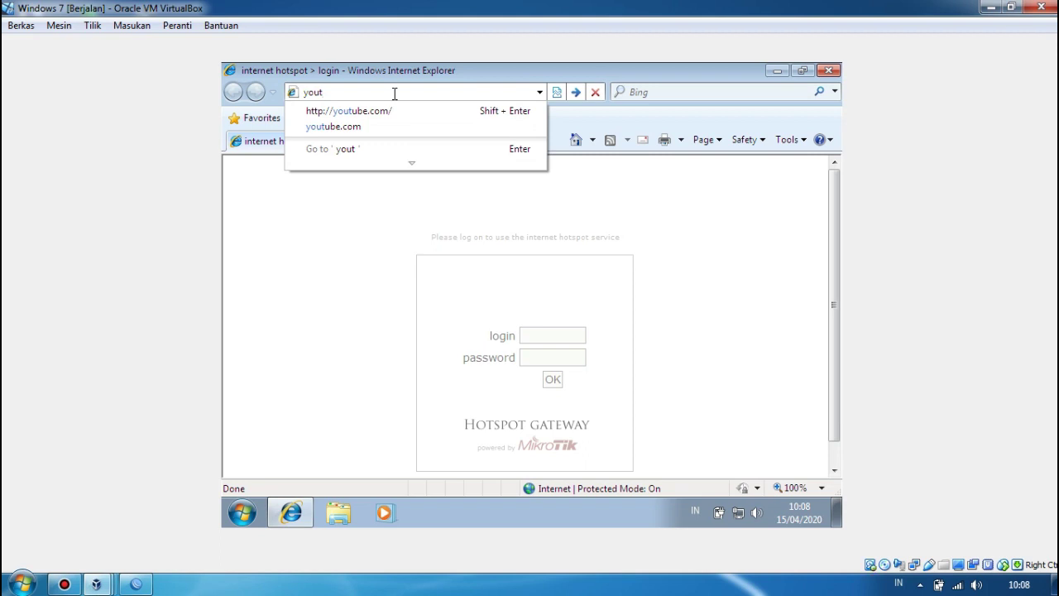
{"action": "left_click", "coordinate": [650, 204]}
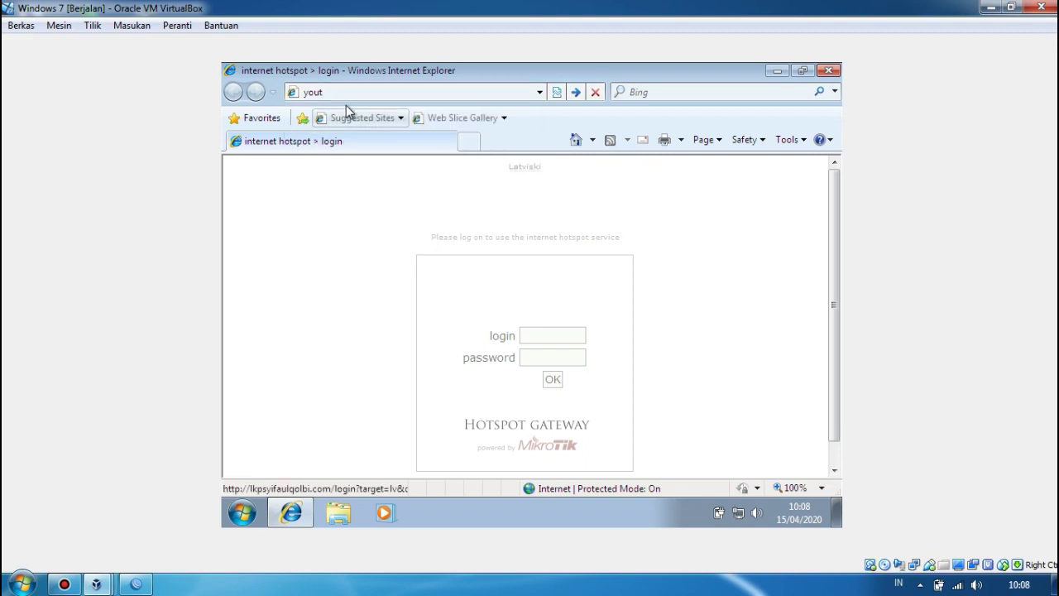
{"action": "left_click", "coordinate": [361, 91]}
{"action": "type", "text": "youtube"}
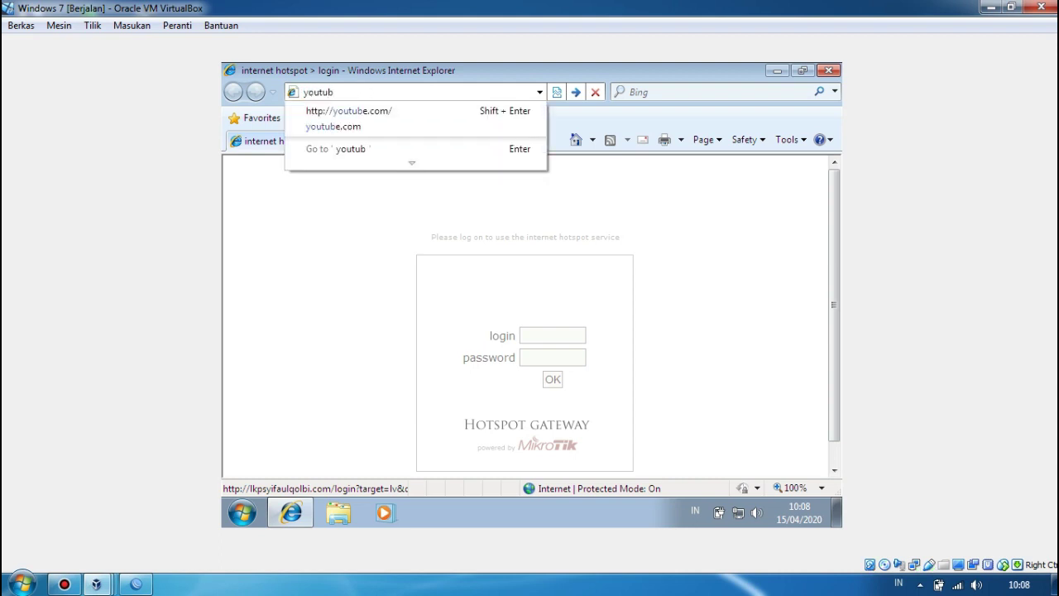
{"action": "key", "text": "Down"}
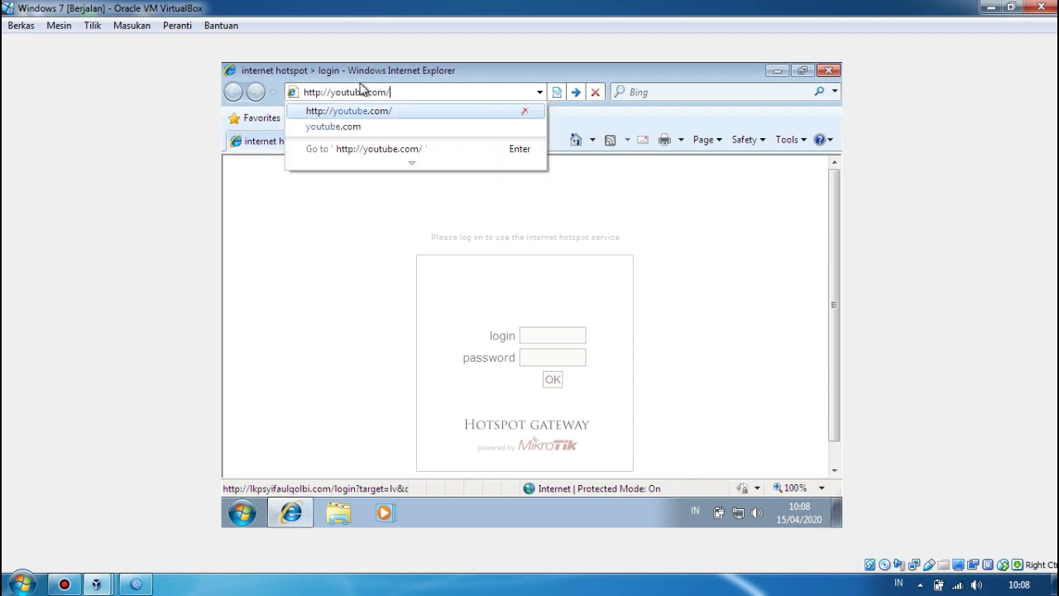
{"action": "key", "text": "Return"}
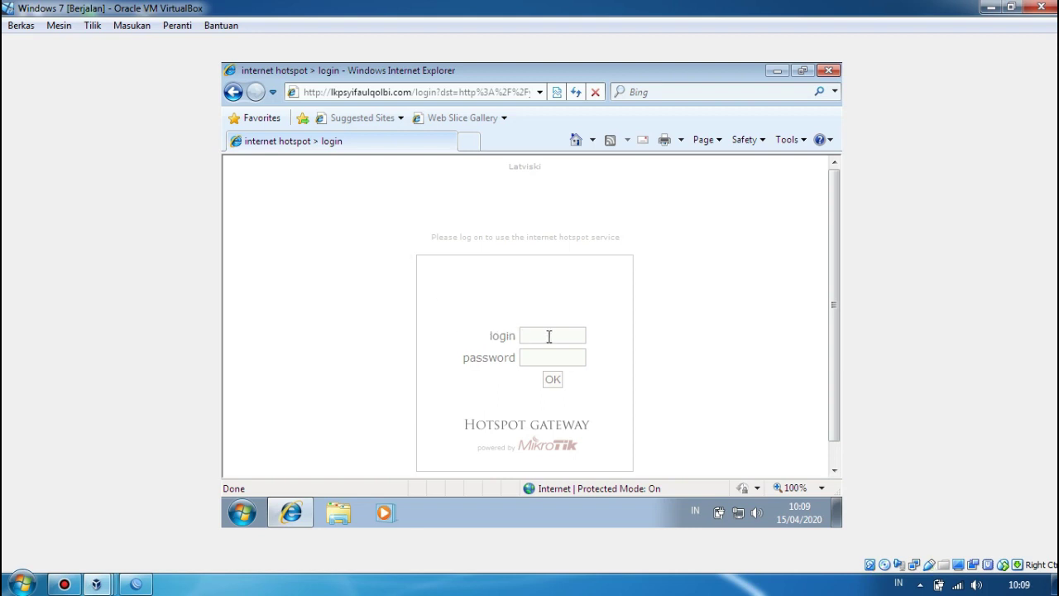
Log in with the hotspot user's username and password, letting Internet Explorer remember the password.
{"action": "type", "text": "dimas"}
{"action": "left_click", "coordinate": [530, 360]}
{"action": "scroll", "coordinate": [834, 411], "scroll_direction": "down", "scroll_amount": 1}
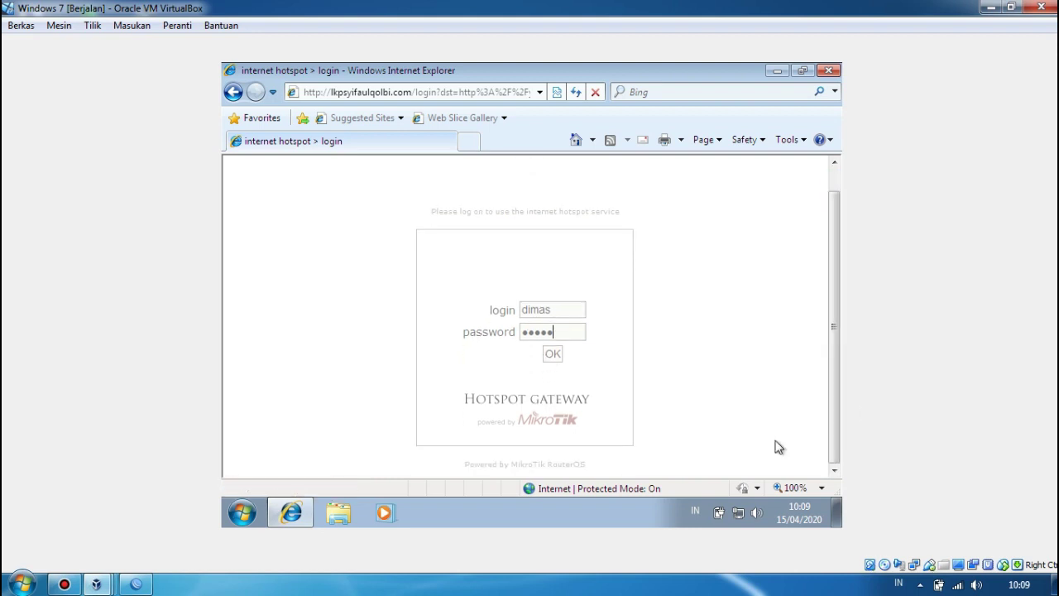
{"action": "left_click", "coordinate": [556, 357]}
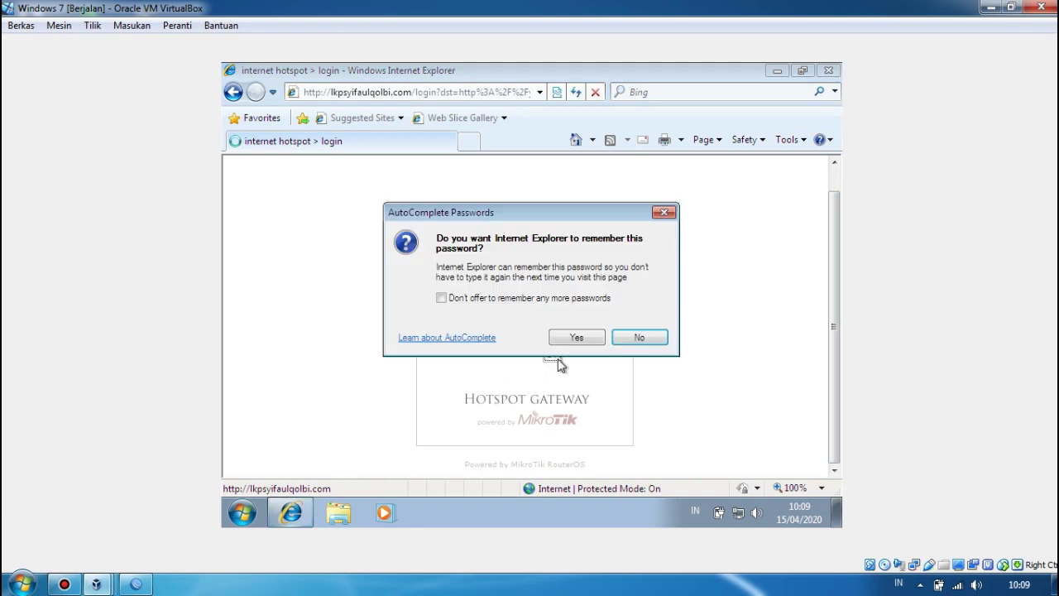
{"action": "left_click", "coordinate": [595, 337]}
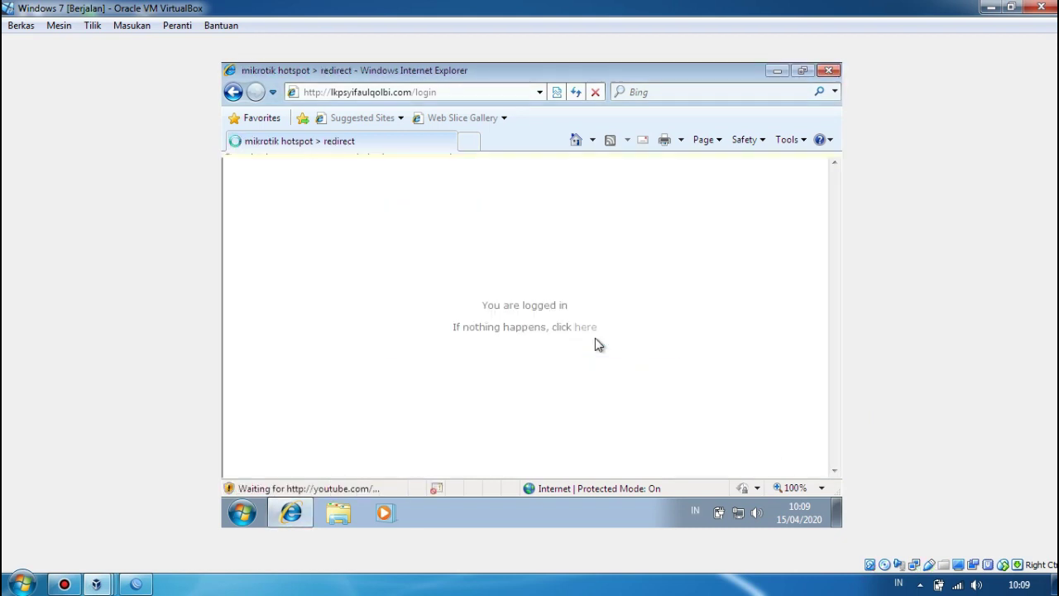
Load youtube.com in a new tab, then close the duplicate YouTube tab.
{"action": "left_click", "coordinate": [469, 143]}
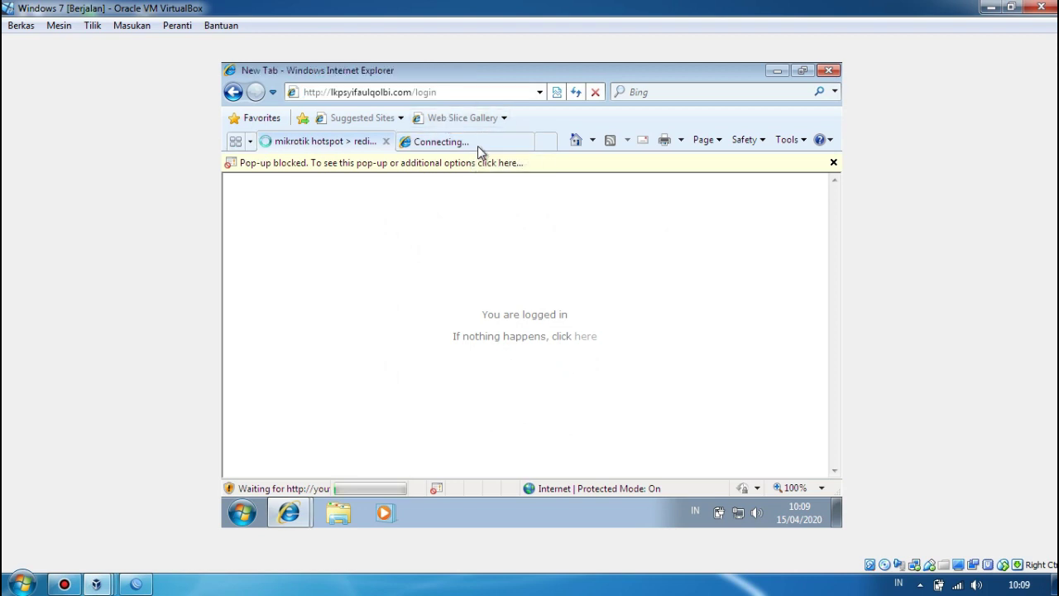
{"action": "left_click", "coordinate": [464, 94]}
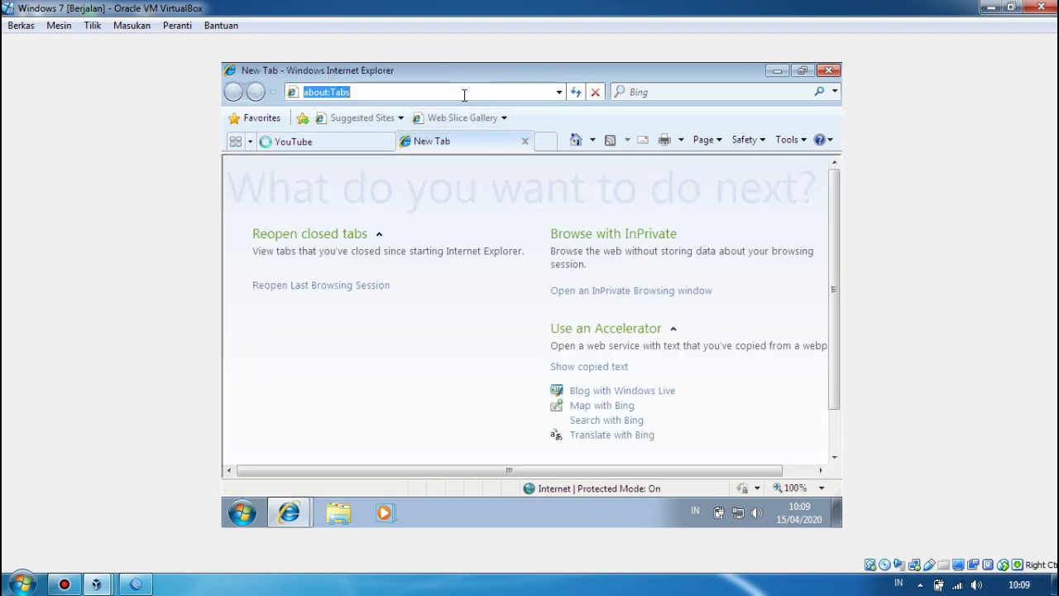
{"action": "type", "text": "you"}
{"action": "left_click", "coordinate": [405, 109]}
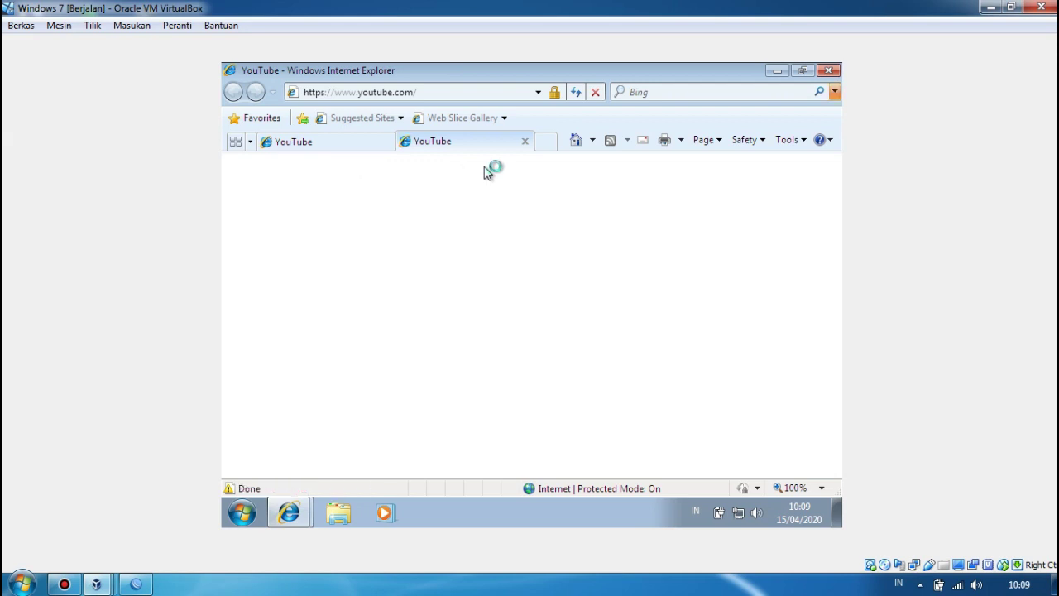
{"action": "left_click", "coordinate": [372, 148]}
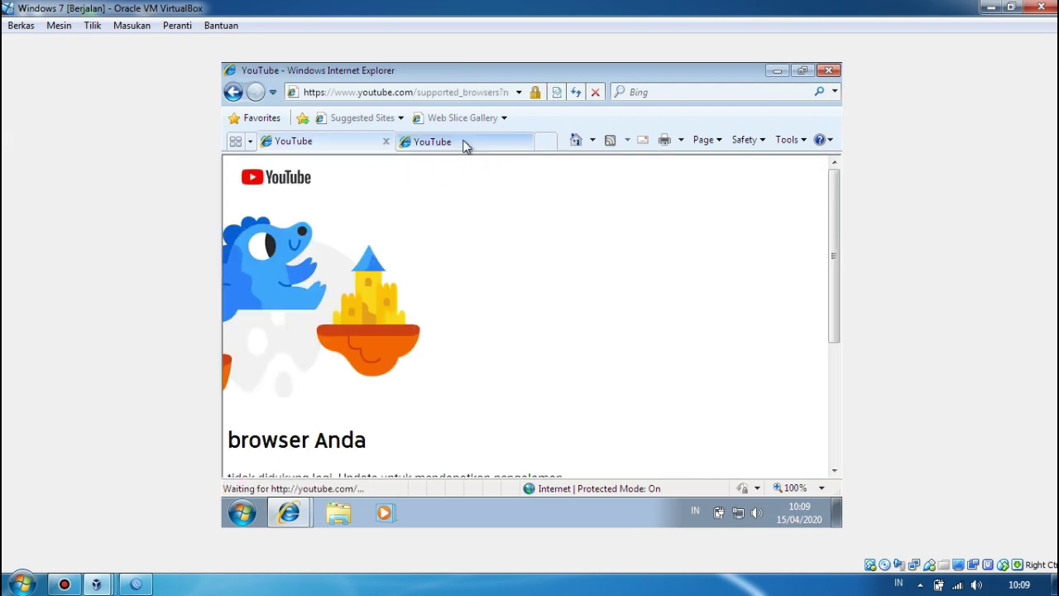
{"action": "left_click", "coordinate": [466, 146]}
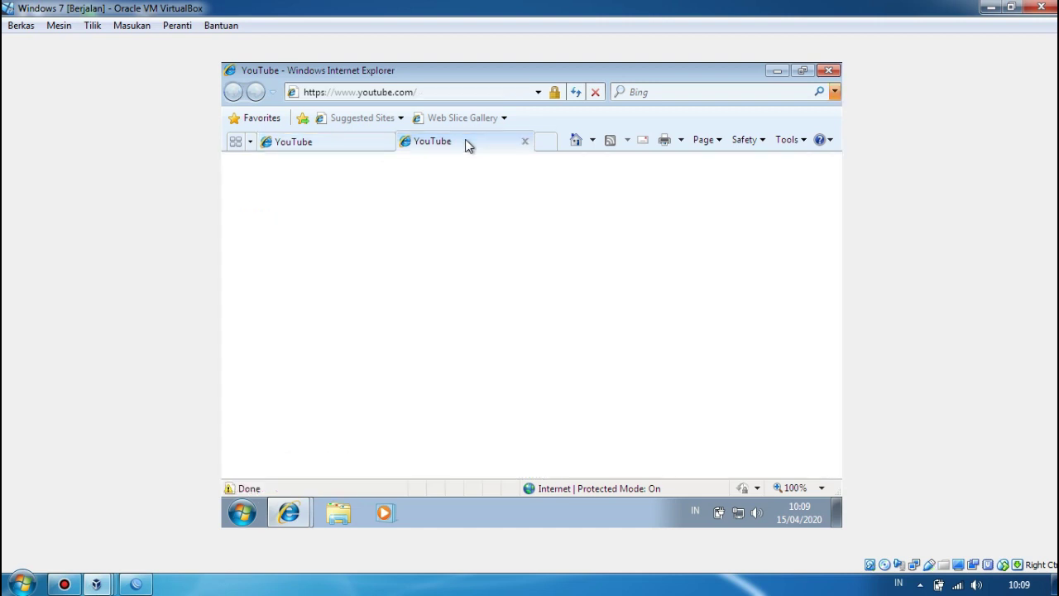
{"action": "left_click", "coordinate": [524, 142]}
{"action": "scroll", "coordinate": [720, 320], "scroll_direction": "down", "scroll_amount": 3}
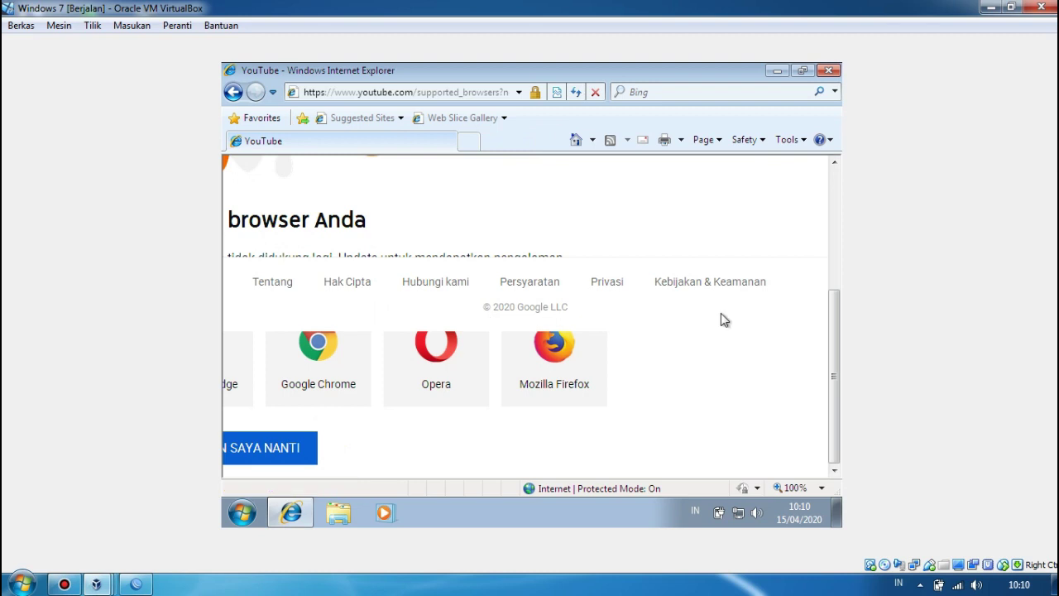
{"action": "left_click_drag", "start_coordinate": [835, 323], "coordinate": [834, 170]}
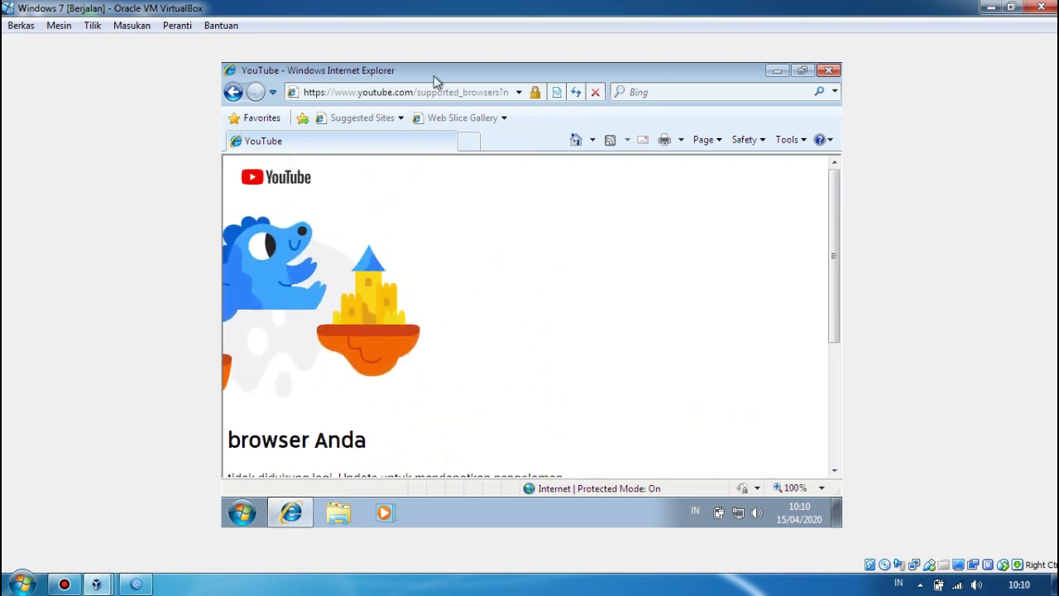
Open another new tab and go to facebook.com.
{"action": "left_click", "coordinate": [468, 143]}
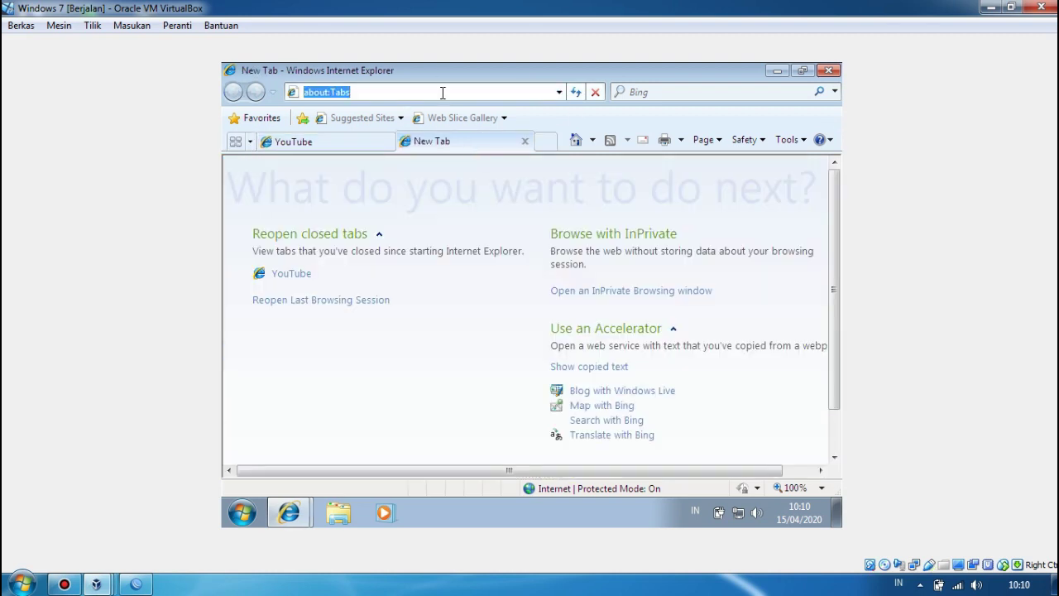
{"action": "type", "text": "fa"}
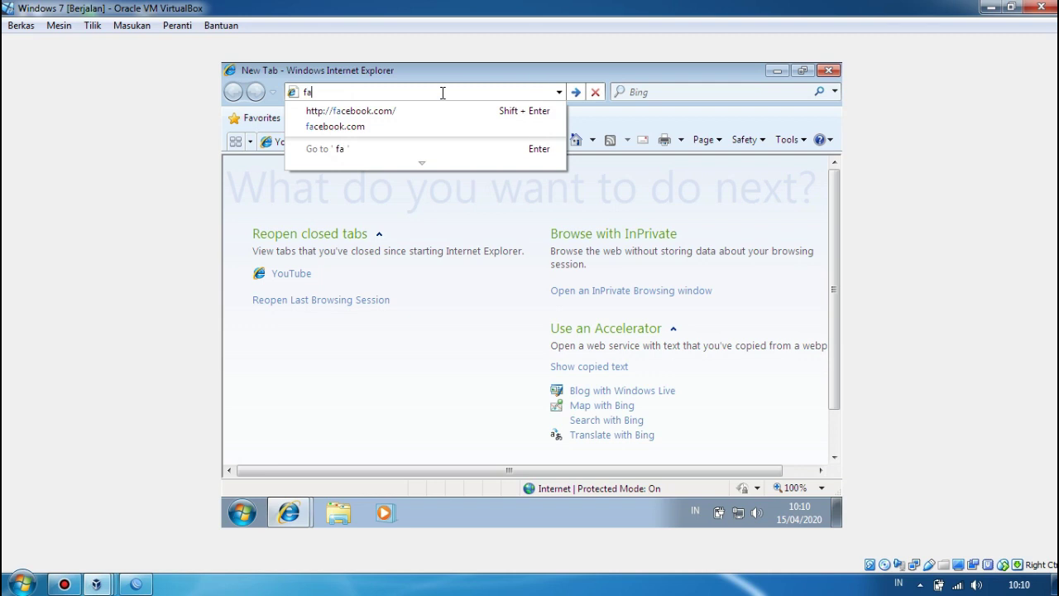
{"action": "key", "text": "Down"}
{"action": "key", "text": "Return"}
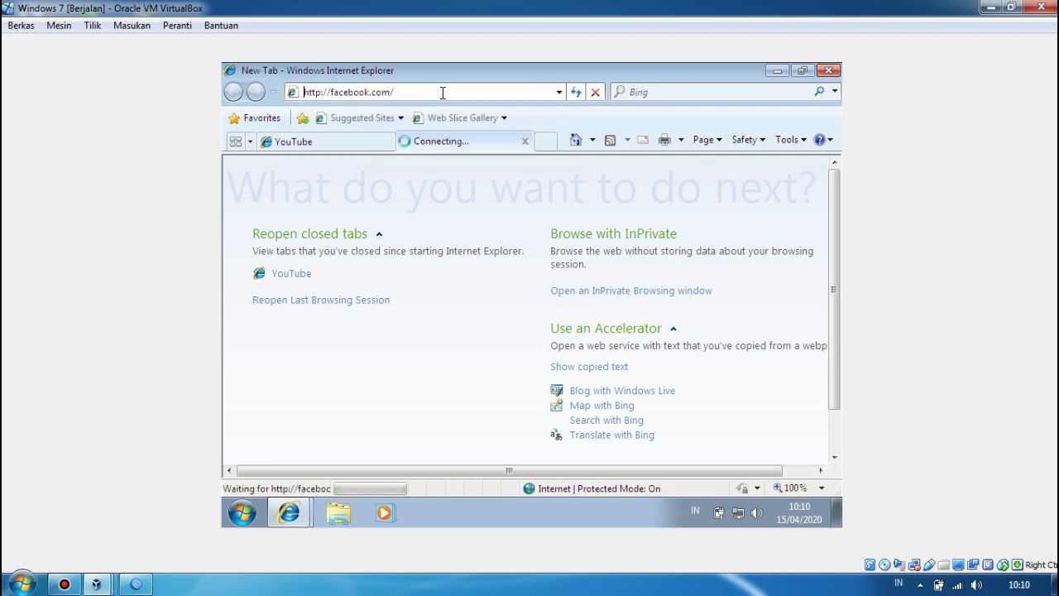